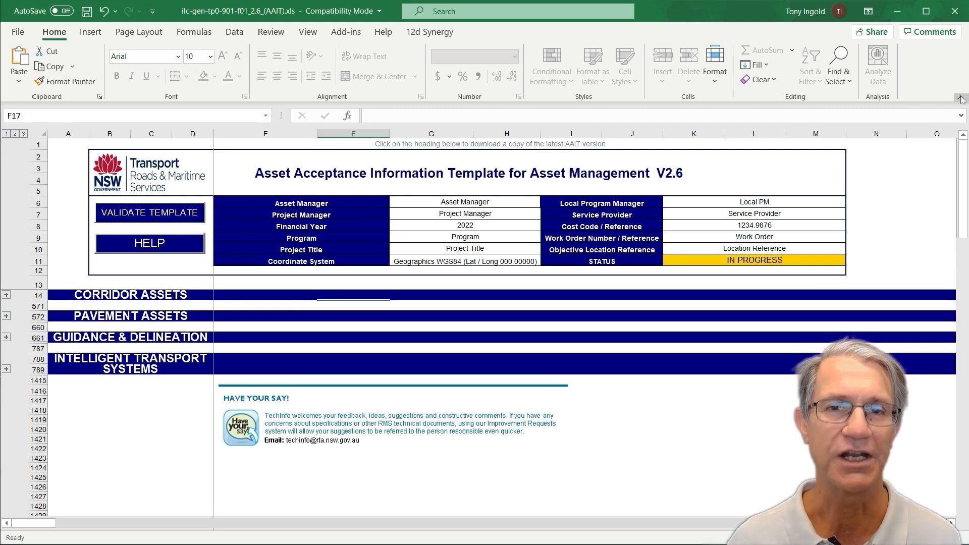
Expand the Corridor Assets section and its Culverts subsection
{"action": "left_click", "coordinate": [960, 100]}
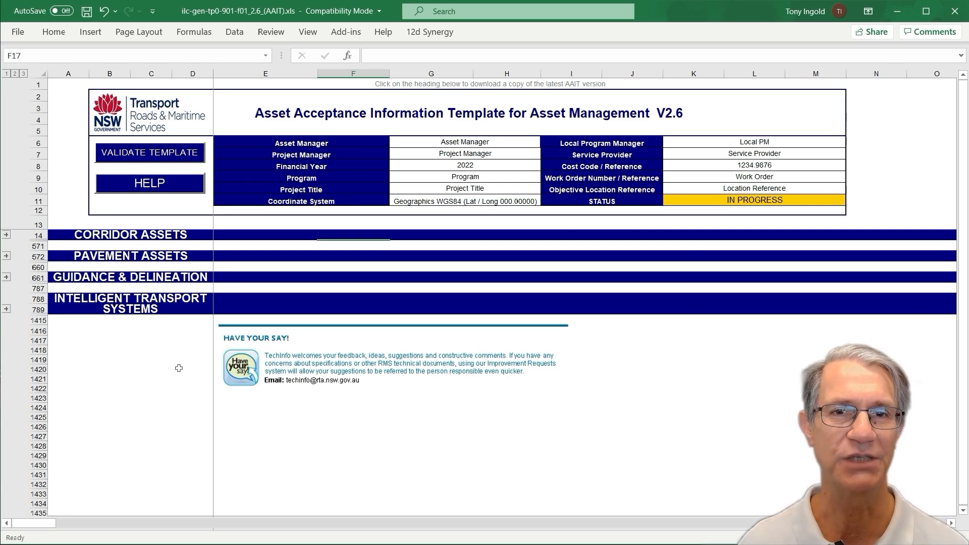
{"action": "left_click", "coordinate": [157, 234]}
{"action": "left_click", "coordinate": [161, 256]}
{"action": "left_click", "coordinate": [163, 277]}
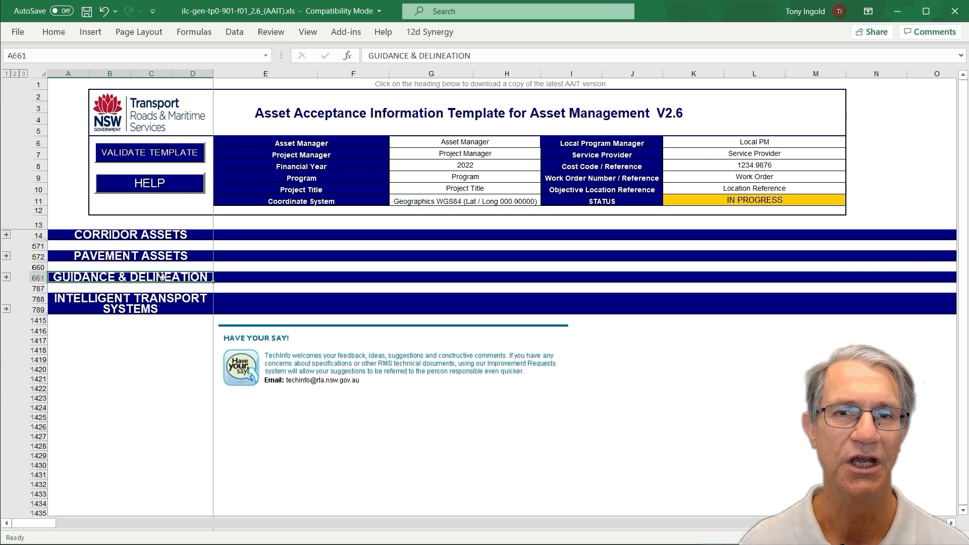
{"action": "left_click", "coordinate": [161, 306]}
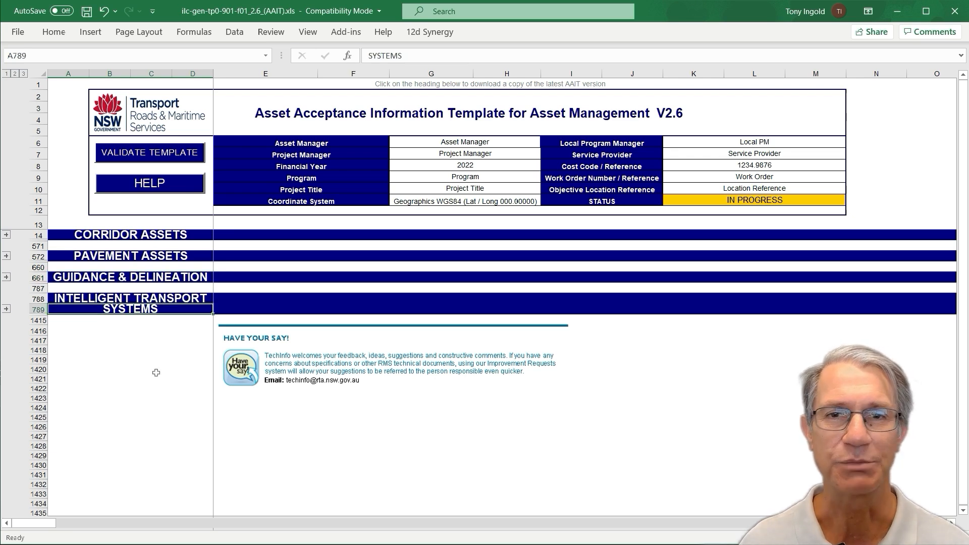
{"action": "left_click", "coordinate": [144, 235]}
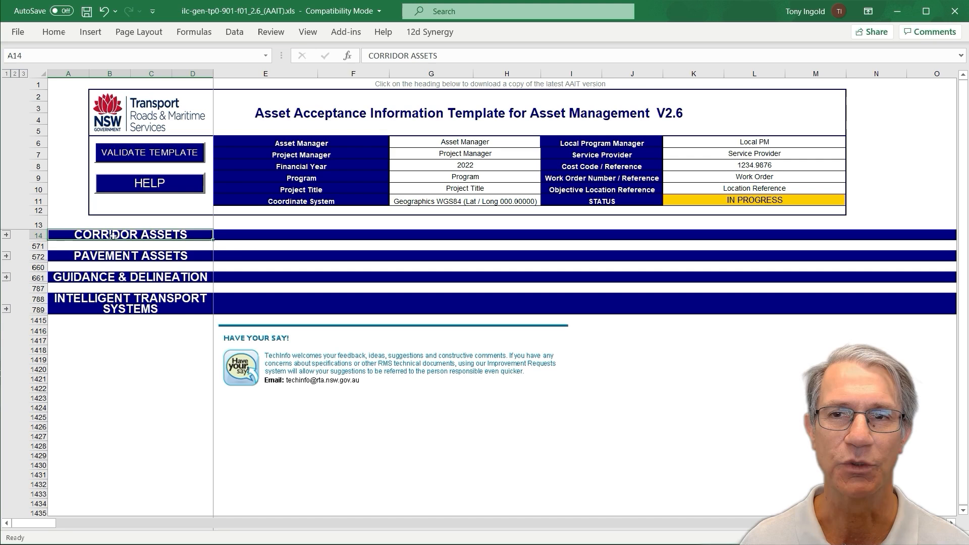
{"action": "left_click", "coordinate": [7, 236]}
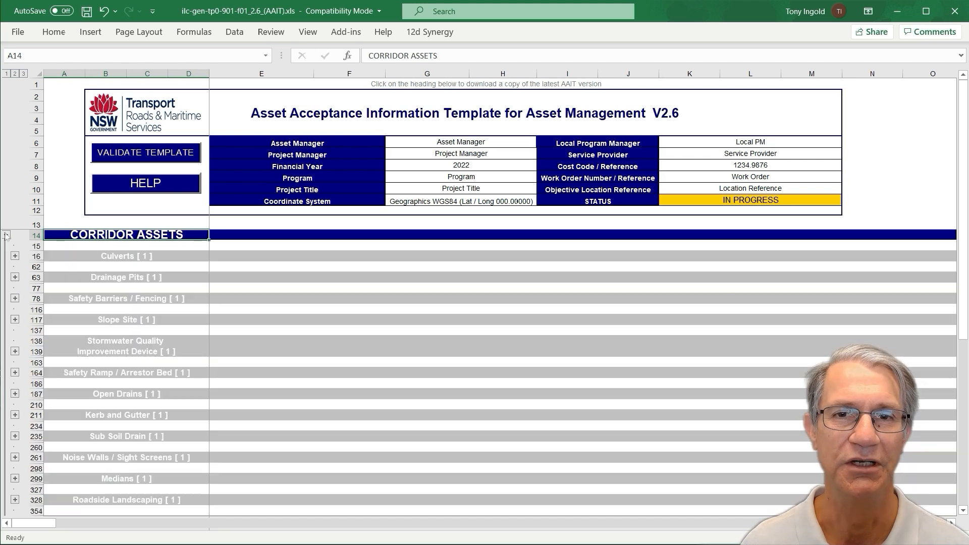
{"action": "left_click", "coordinate": [17, 257]}
{"action": "scroll", "coordinate": [381, 371], "scroll_direction": "up", "scroll_amount": 1}
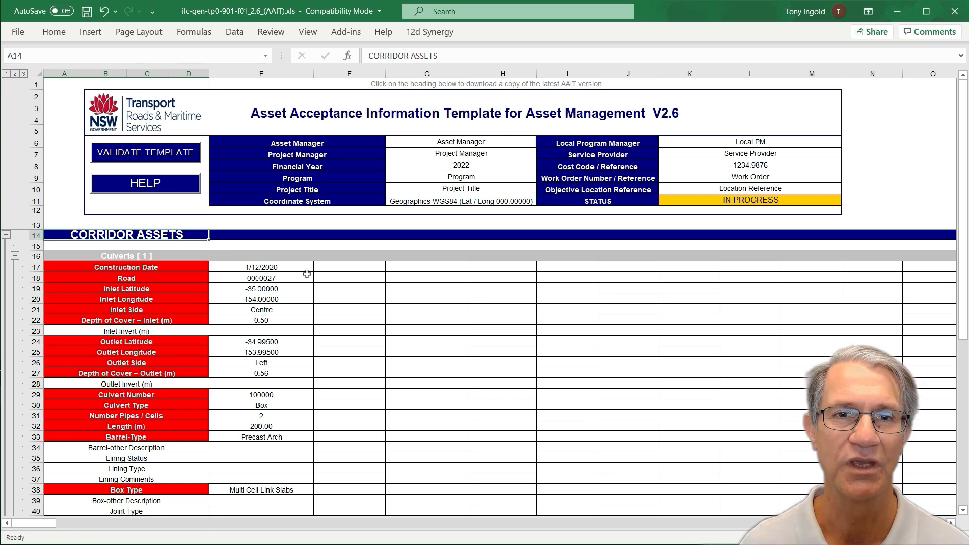
Examine the culvert's entered location, side, depth and type values
{"action": "left_click", "coordinate": [288, 268]}
{"action": "left_click", "coordinate": [288, 278]}
{"action": "left_click", "coordinate": [287, 289]}
{"action": "left_click", "coordinate": [288, 300]}
{"action": "left_click", "coordinate": [283, 313]}
{"action": "left_click", "coordinate": [278, 341]}
{"action": "left_click", "coordinate": [281, 352]}
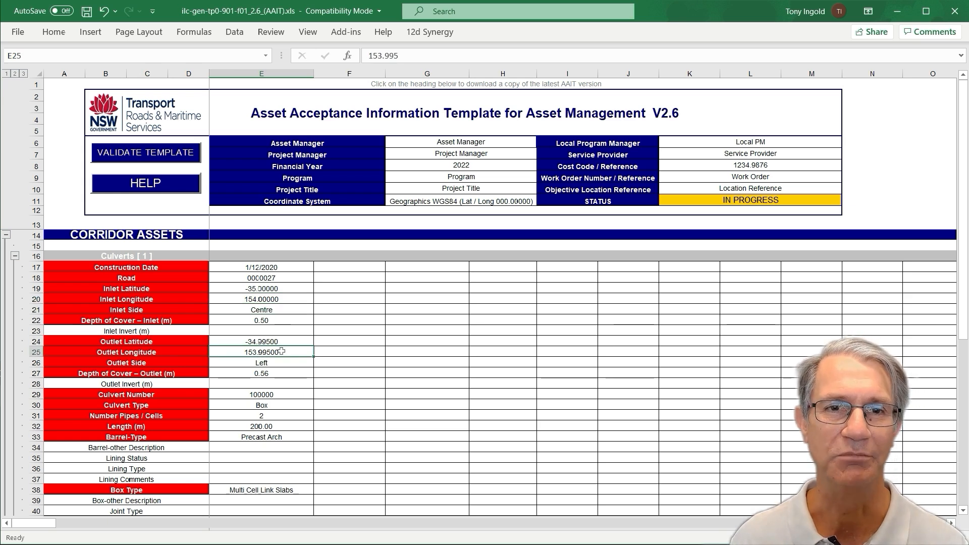
{"action": "left_click", "coordinate": [278, 311]}
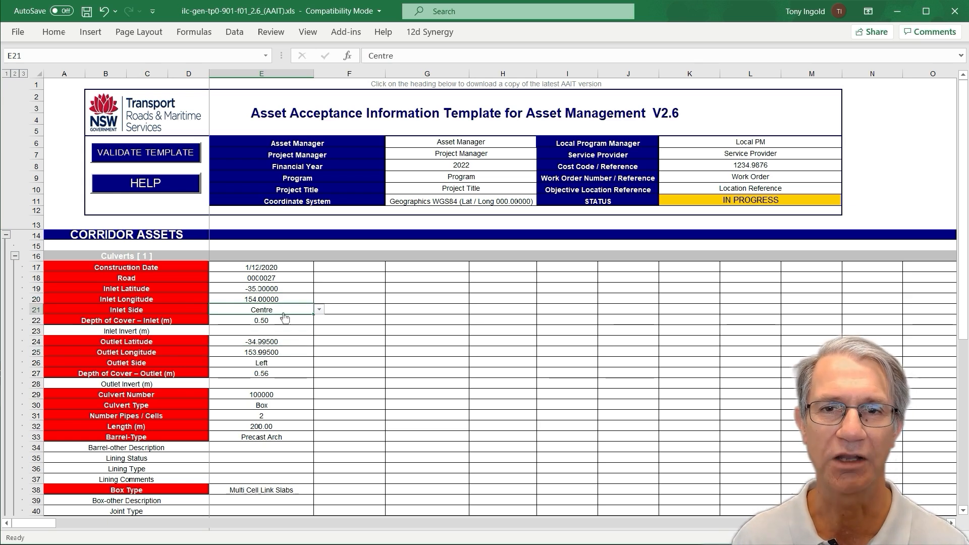
{"action": "left_click", "coordinate": [283, 363]}
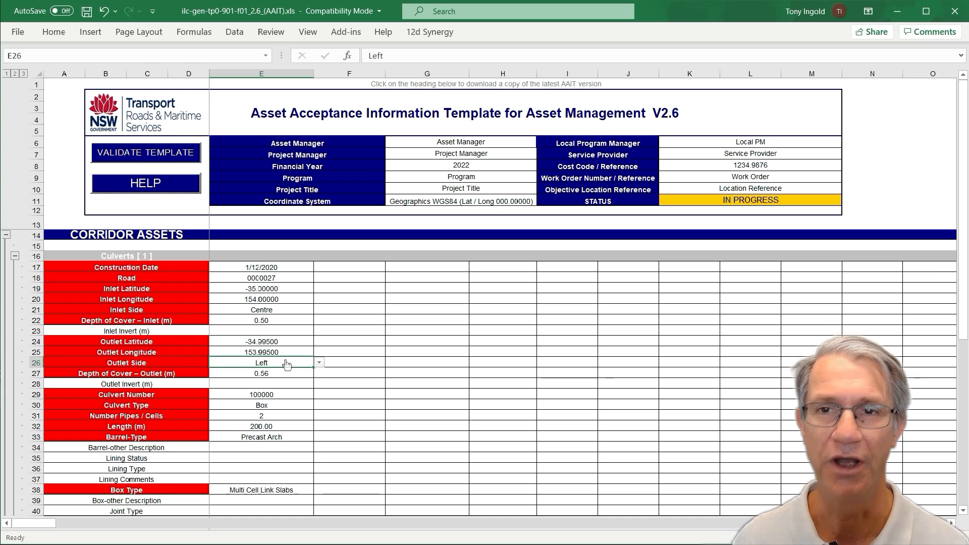
{"action": "left_click", "coordinate": [284, 321]}
{"action": "left_click", "coordinate": [283, 373]}
{"action": "scroll", "coordinate": [298, 407], "scroll_direction": "down", "scroll_amount": 2}
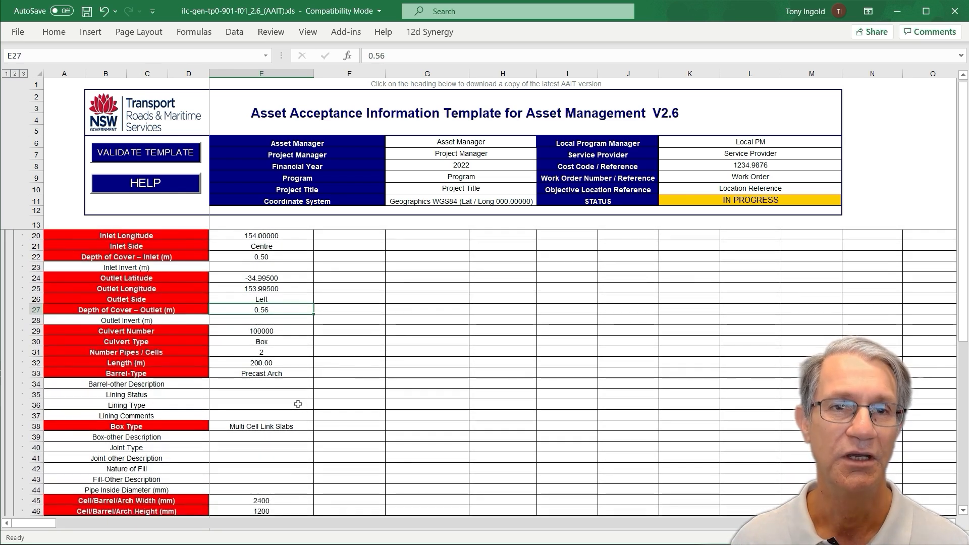
{"action": "left_click", "coordinate": [290, 339]}
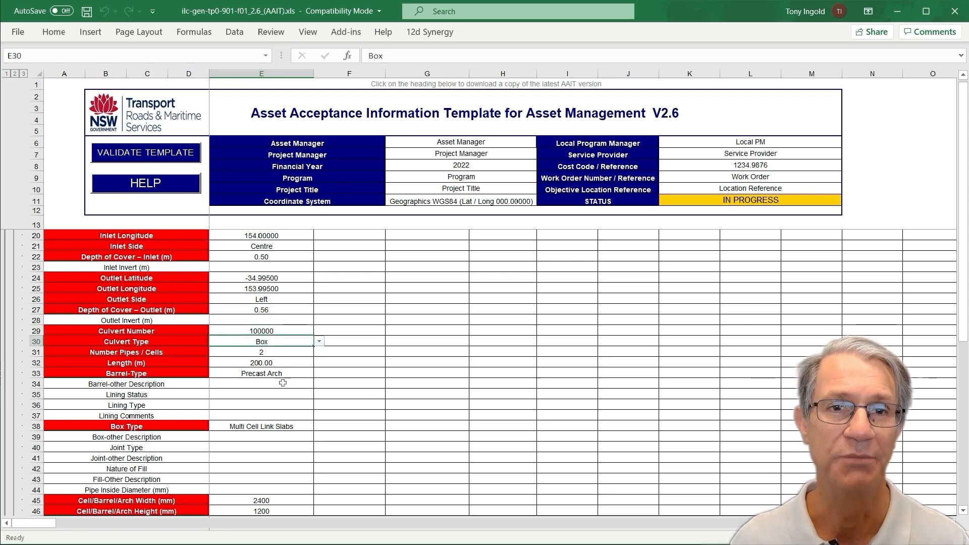
{"action": "scroll", "coordinate": [283, 386], "scroll_direction": "down", "scroll_amount": 3}
{"action": "scroll", "coordinate": [283, 386], "scroll_direction": "up", "scroll_amount": 1}
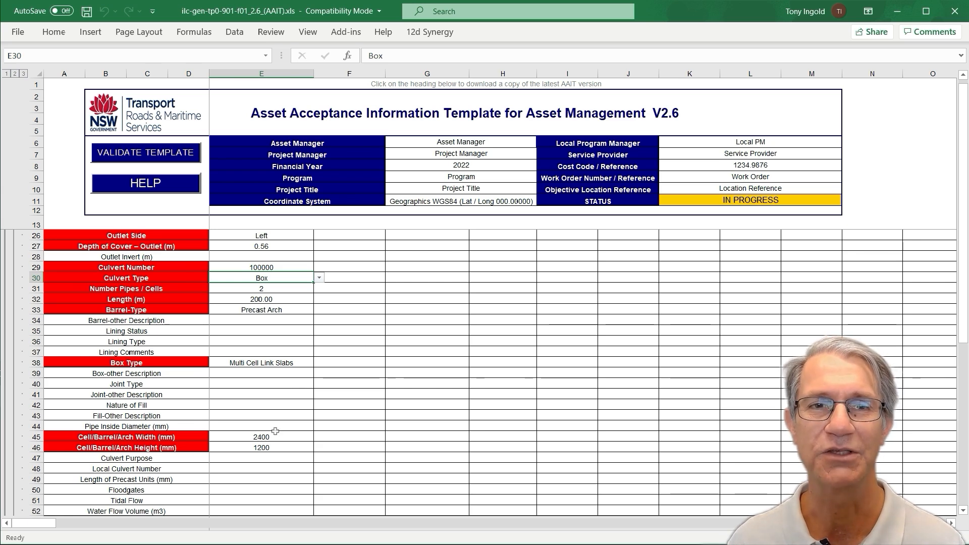
Set the culvert type to Pipe and the pipe inside diameter to 1200
{"action": "left_click", "coordinate": [319, 278]}
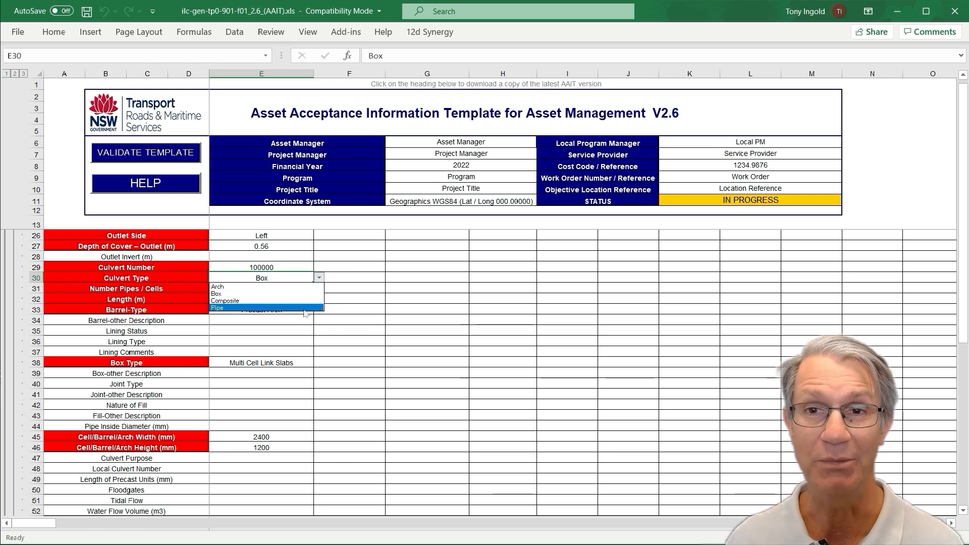
{"action": "left_click", "coordinate": [302, 307]}
{"action": "left_click", "coordinate": [267, 426]}
{"action": "type", "text": "1200"}
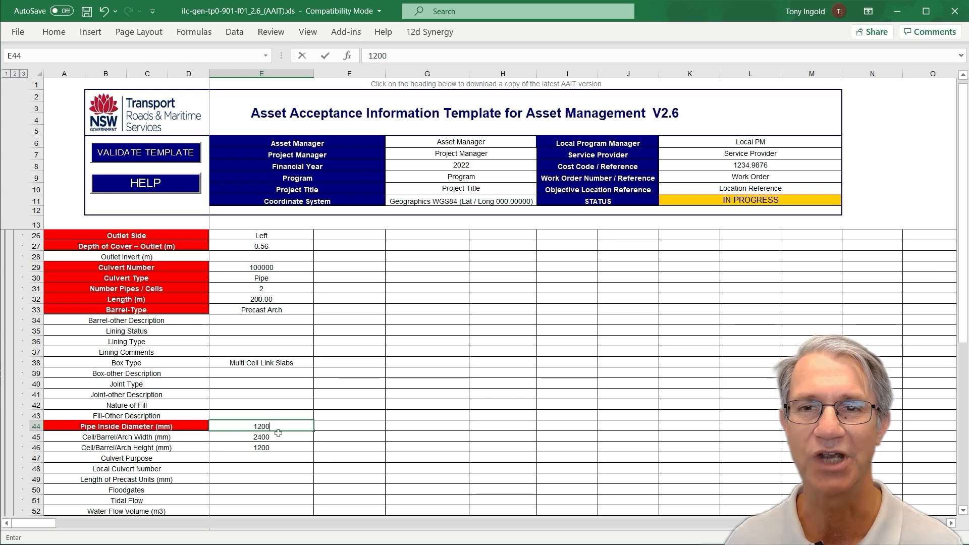
{"action": "key", "text": "Return"}
{"action": "left_click", "coordinate": [279, 428]}
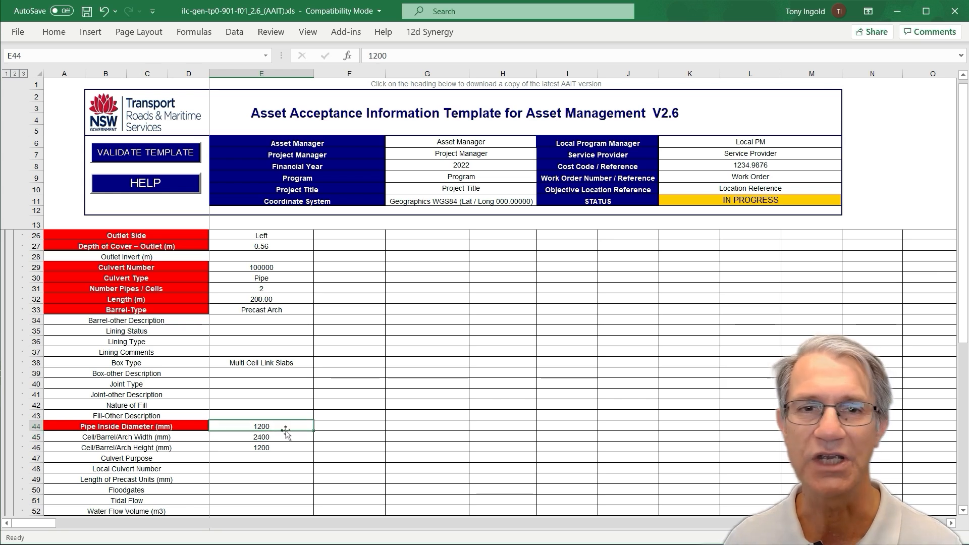
Set the culvert type back to Box and clear the pipe inside diameter
{"action": "left_click", "coordinate": [292, 281]}
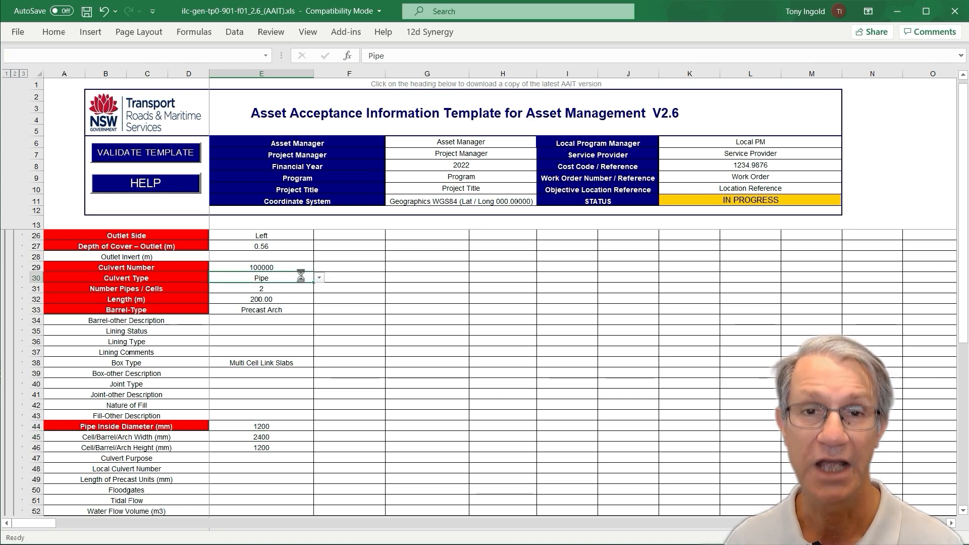
{"action": "left_click", "coordinate": [319, 278]}
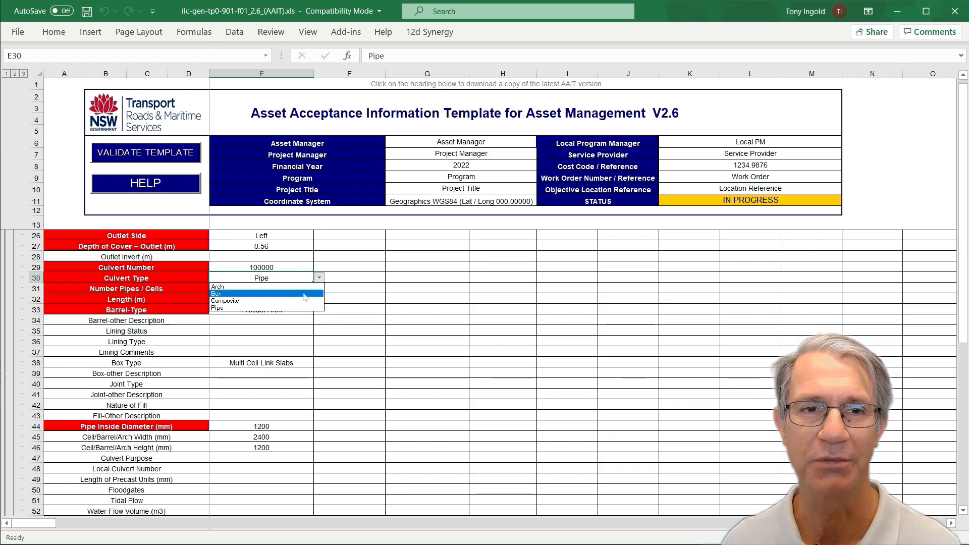
{"action": "left_click", "coordinate": [232, 286]}
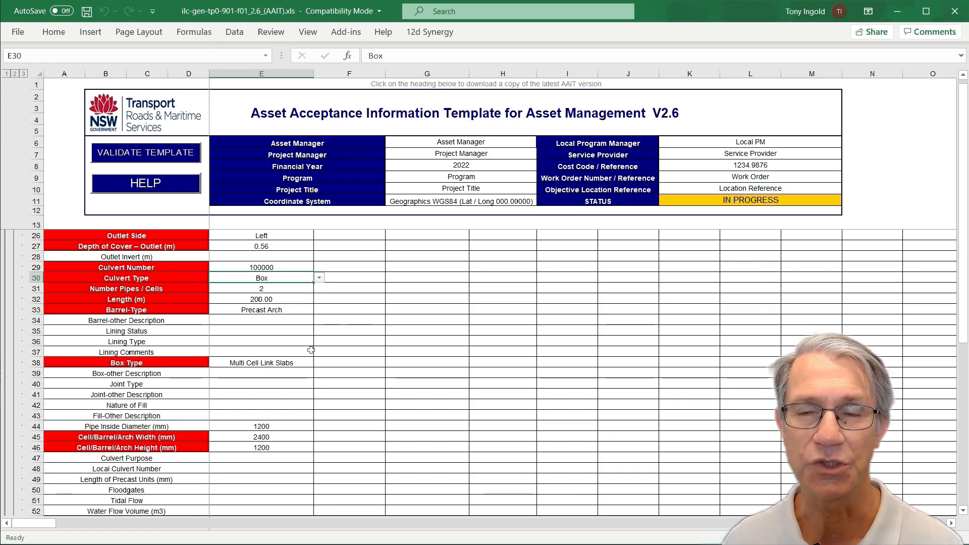
{"action": "left_click", "coordinate": [287, 426]}
{"action": "key", "text": "Delete"}
Set the culvert's box type to Precast Crown CIS Base
{"action": "left_click", "coordinate": [281, 439]}
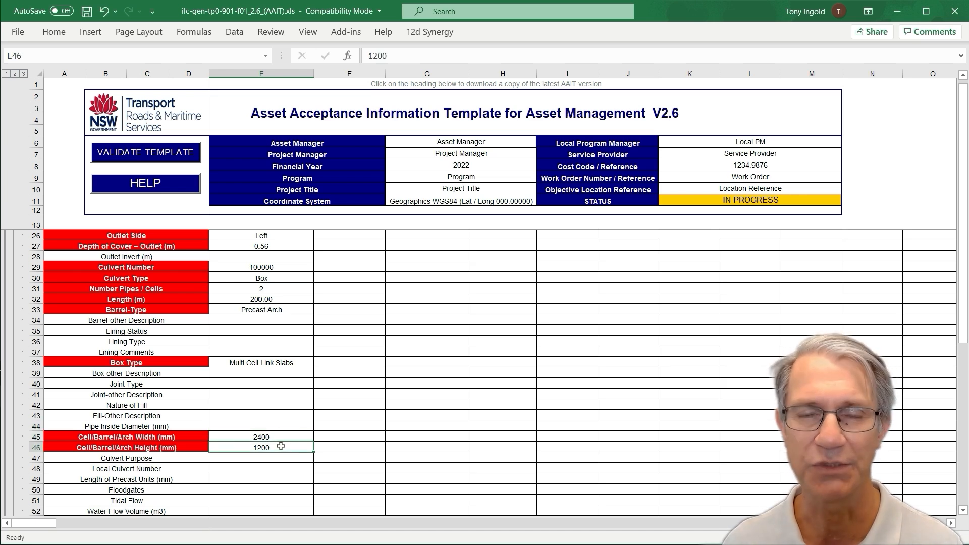
{"action": "left_click", "coordinate": [281, 446]}
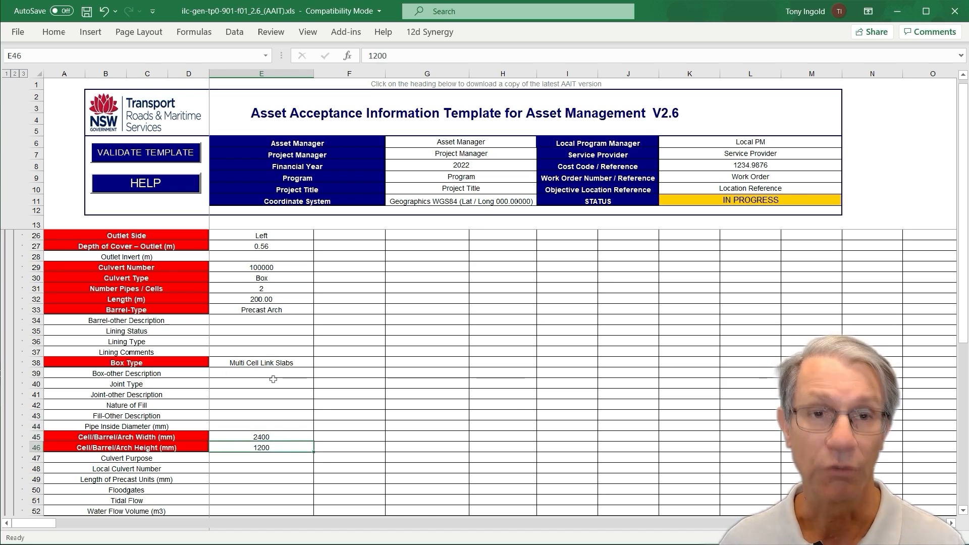
{"action": "left_click", "coordinate": [283, 364]}
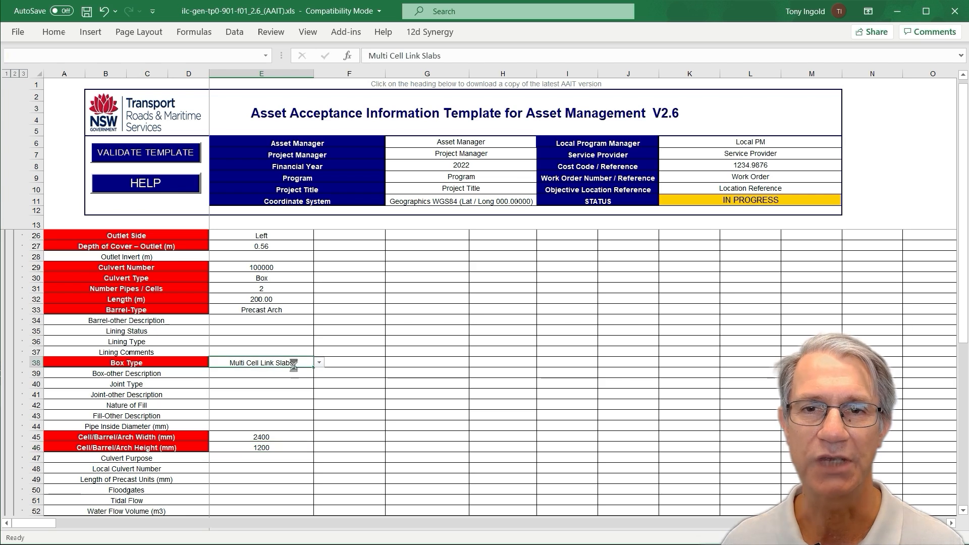
{"action": "left_click", "coordinate": [319, 363]}
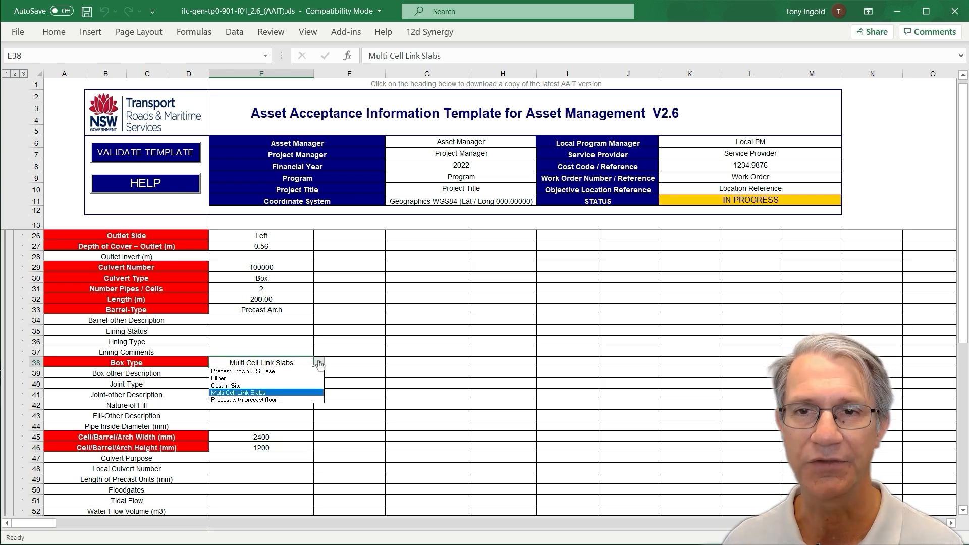
{"action": "left_click", "coordinate": [303, 372]}
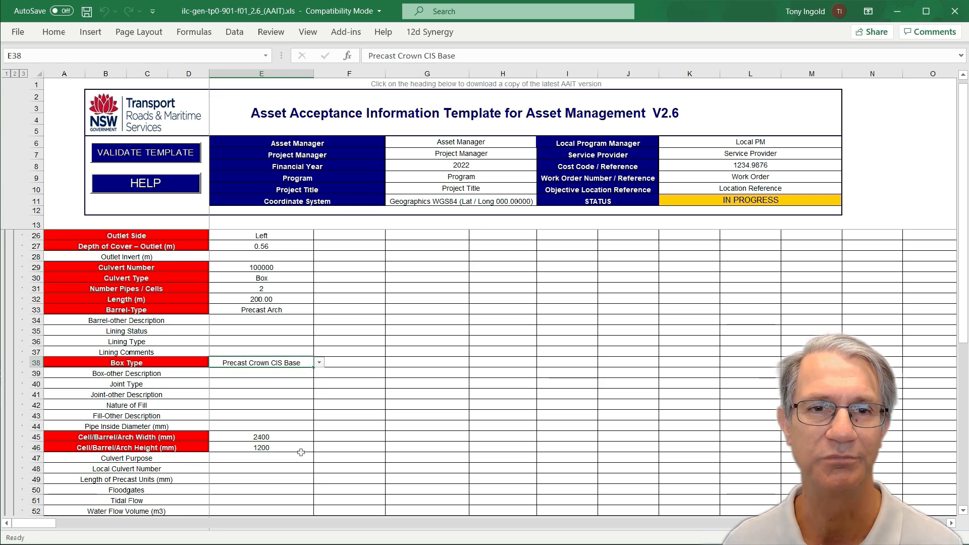
Set the culvert purpose to Catchment Drainage
{"action": "scroll", "coordinate": [301, 453], "scroll_direction": "down", "scroll_amount": 5}
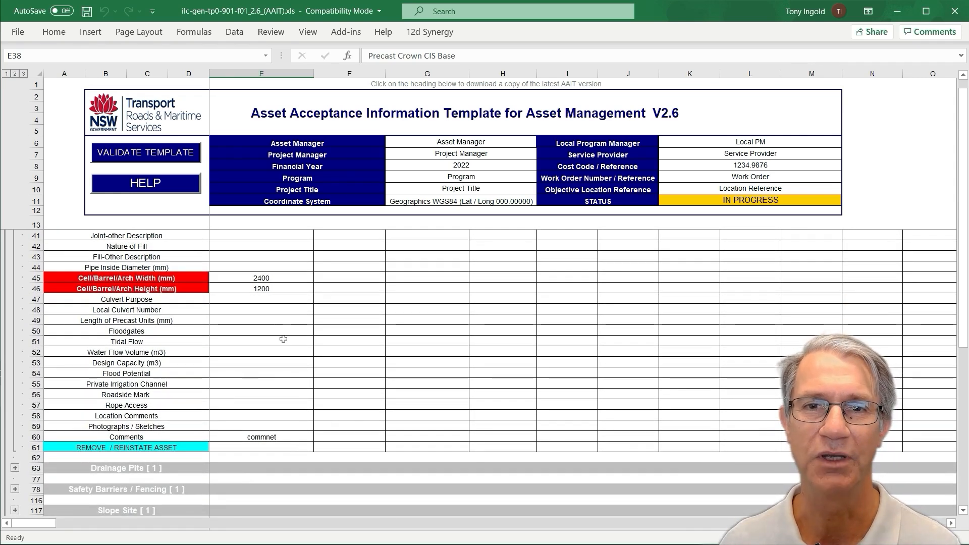
{"action": "left_click", "coordinate": [277, 298]}
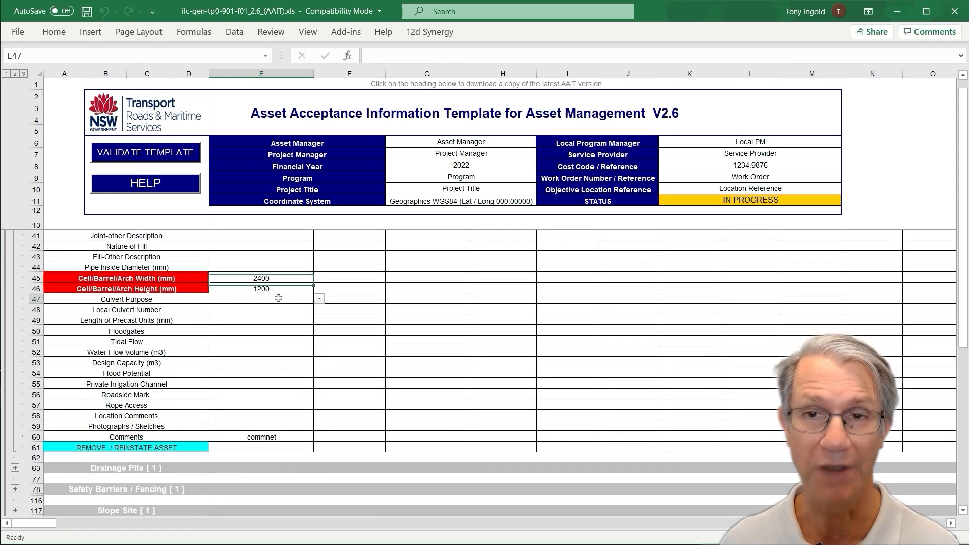
{"action": "left_click", "coordinate": [320, 300]}
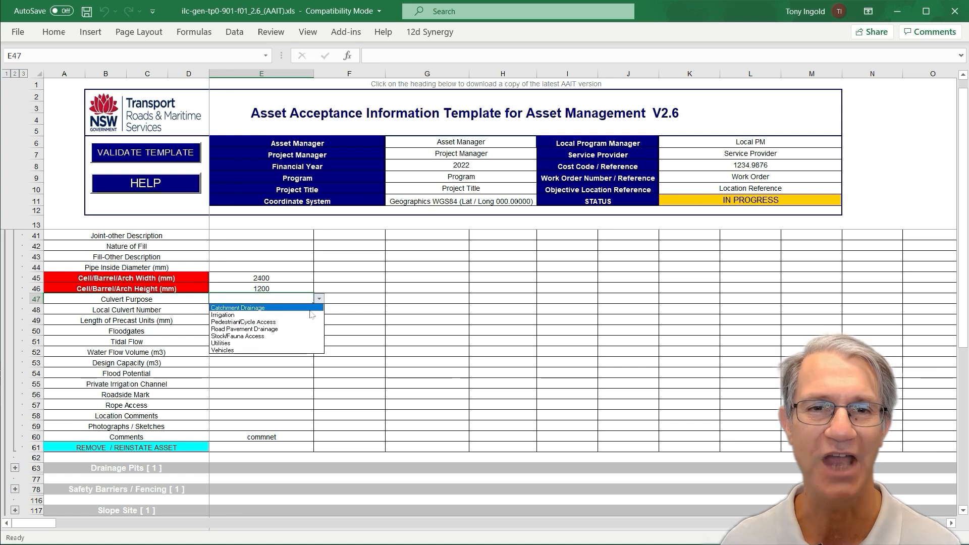
{"action": "left_click", "coordinate": [252, 308]}
Set the culvert's Floodgates field to No
{"action": "left_click", "coordinate": [269, 331]}
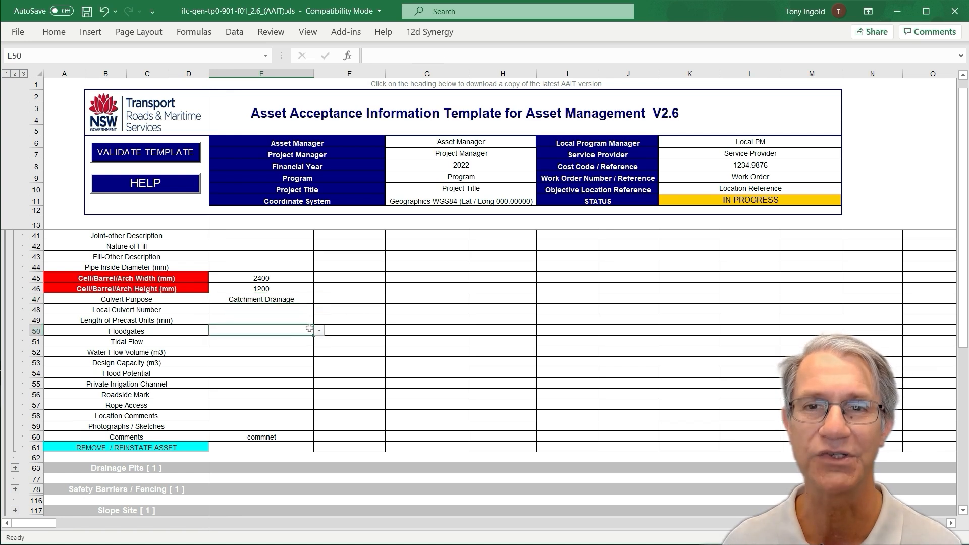
{"action": "left_click", "coordinate": [319, 330]}
{"action": "left_click", "coordinate": [297, 345]}
{"action": "scroll", "coordinate": [297, 345], "scroll_direction": "up", "scroll_amount": 9}
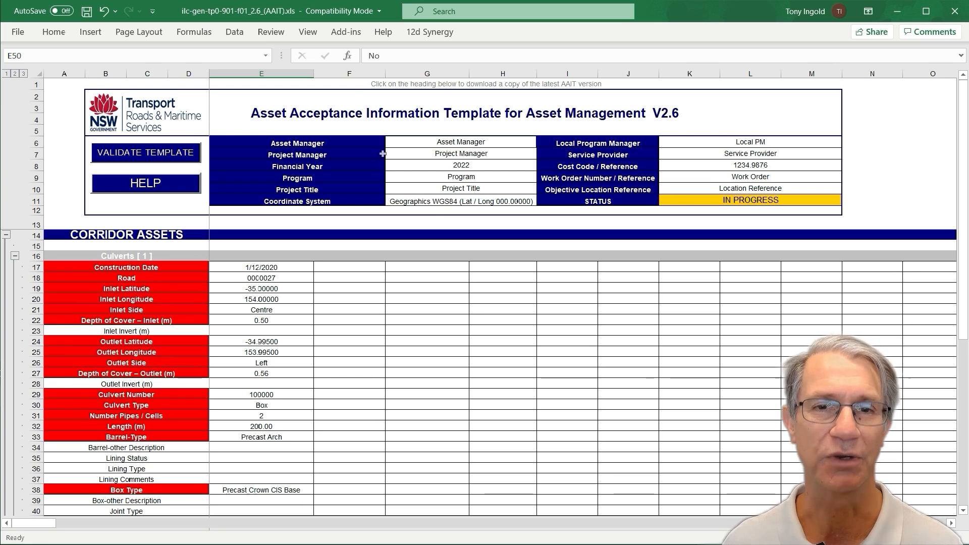
Step through the template's data columns F to L one at a time
{"action": "left_click", "coordinate": [354, 72]}
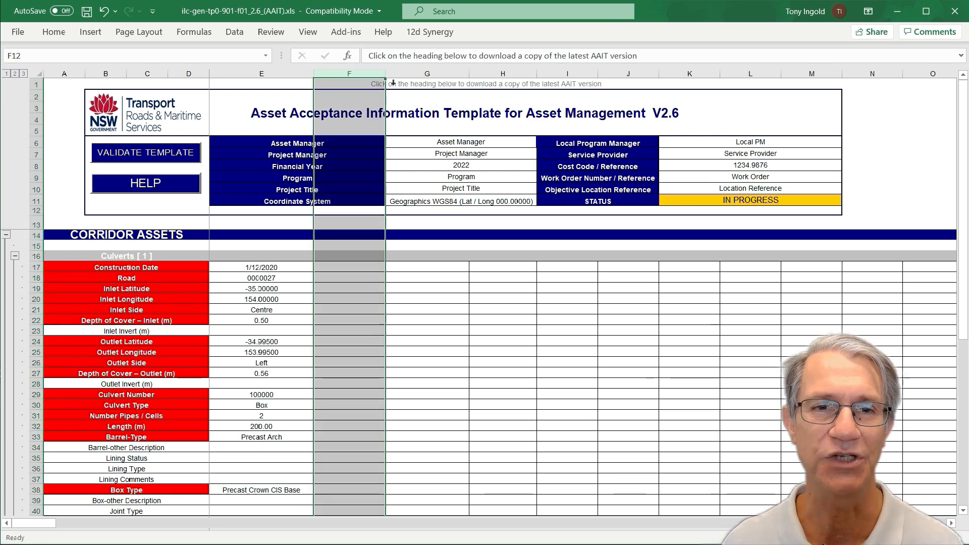
{"action": "left_click", "coordinate": [429, 73]}
{"action": "left_click", "coordinate": [498, 73]}
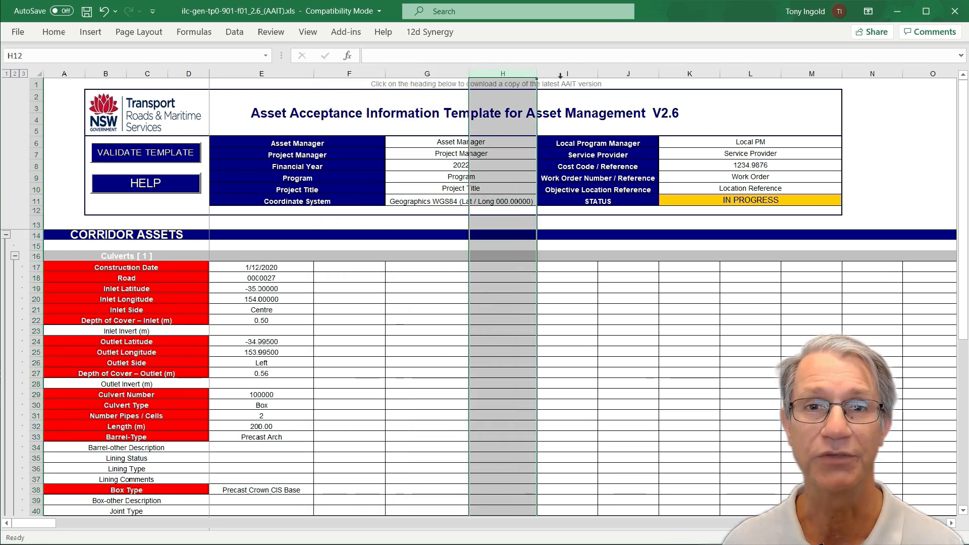
{"action": "left_click", "coordinate": [568, 73]}
{"action": "left_click", "coordinate": [627, 74]}
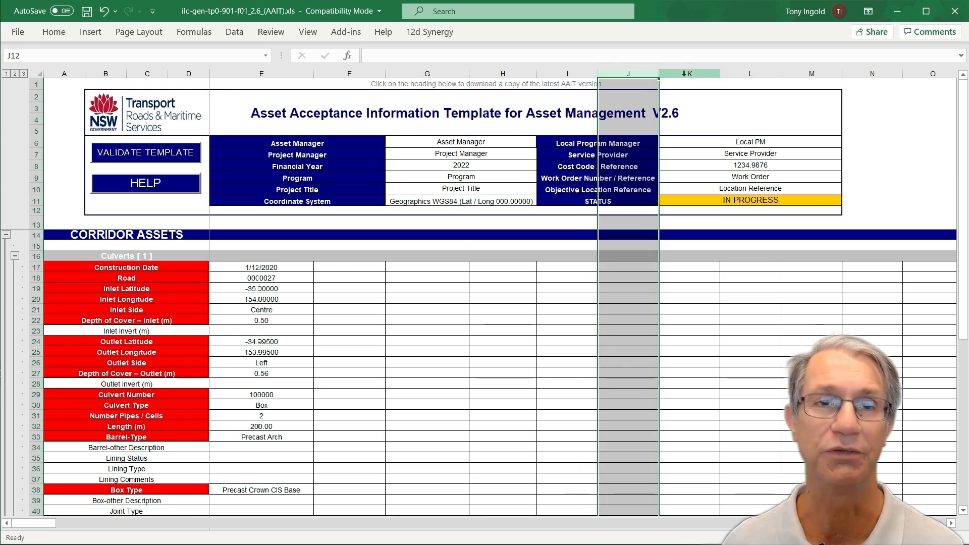
{"action": "left_click", "coordinate": [688, 74]}
{"action": "left_click", "coordinate": [743, 73]}
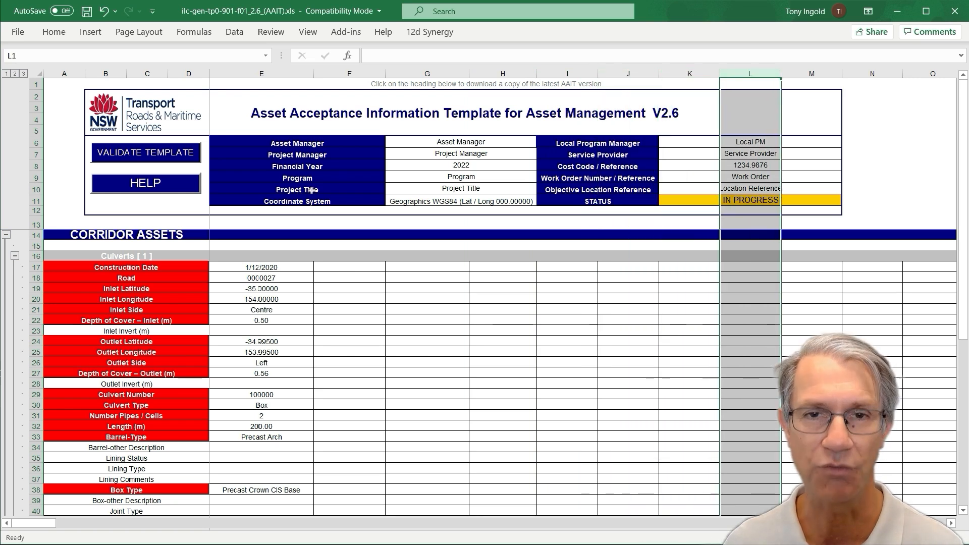
Collapse the Culverts subsection and expand the Drainage Pits subsection
{"action": "left_click", "coordinate": [15, 257]}
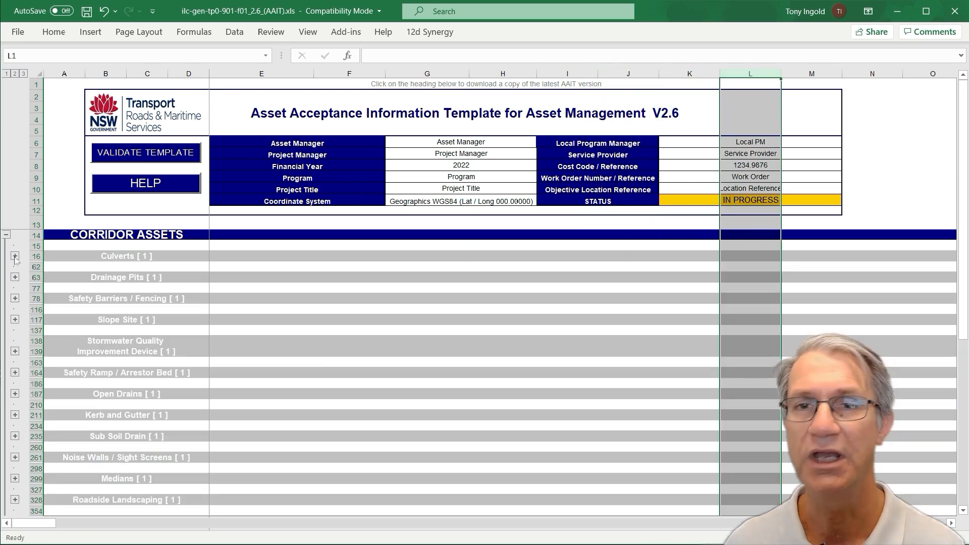
{"action": "left_click", "coordinate": [121, 280]}
{"action": "left_click", "coordinate": [121, 299]}
{"action": "left_click", "coordinate": [117, 322]}
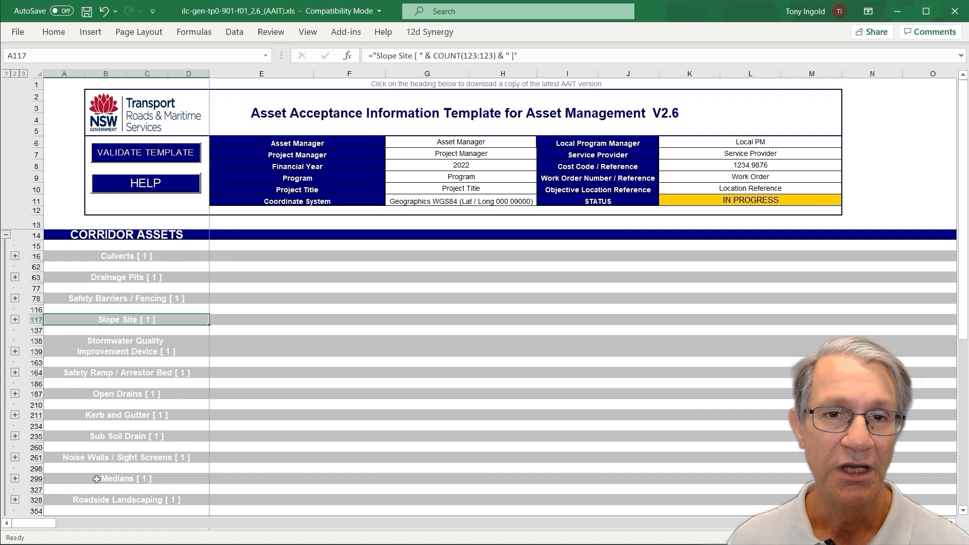
{"action": "left_click", "coordinate": [15, 277]}
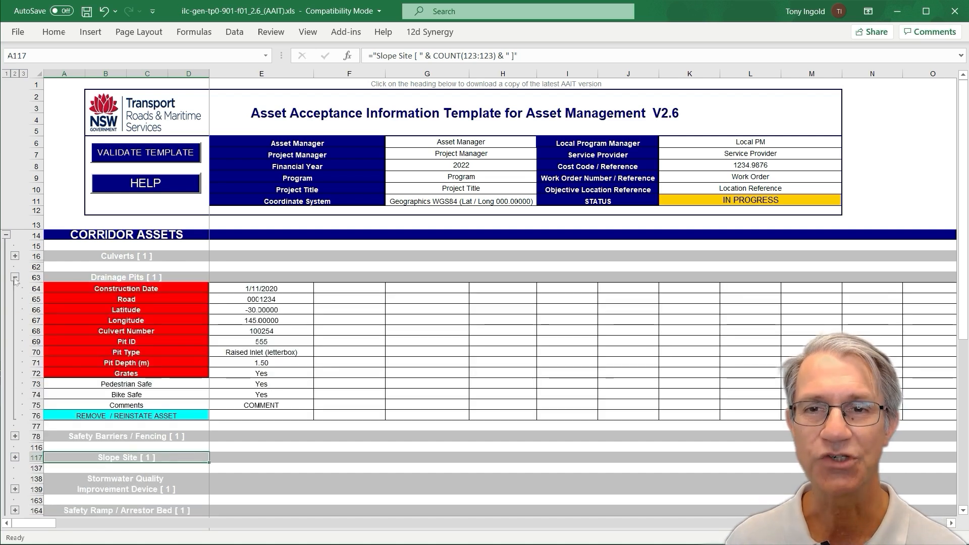
Collapse the Drainage Pits subsection
{"action": "left_click", "coordinate": [16, 277]}
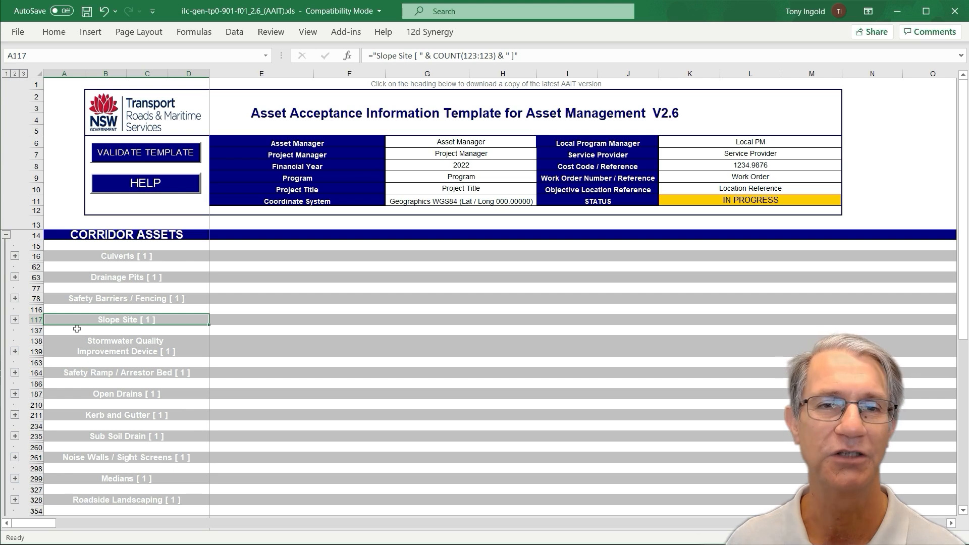
{"action": "scroll", "coordinate": [379, 343], "scroll_direction": "down", "scroll_amount": 1}
{"action": "scroll", "coordinate": [379, 343], "scroll_direction": "up", "scroll_amount": 1}
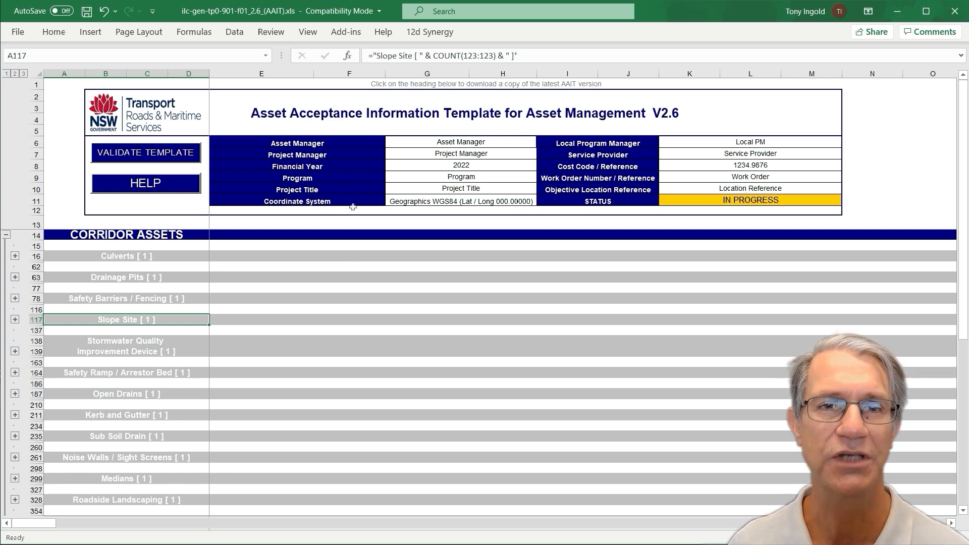
Export the culvert data with the AIT Data Export Coordinate Referencing command, enabling macros and entering region number 471
{"action": "left_click", "coordinate": [347, 33]}
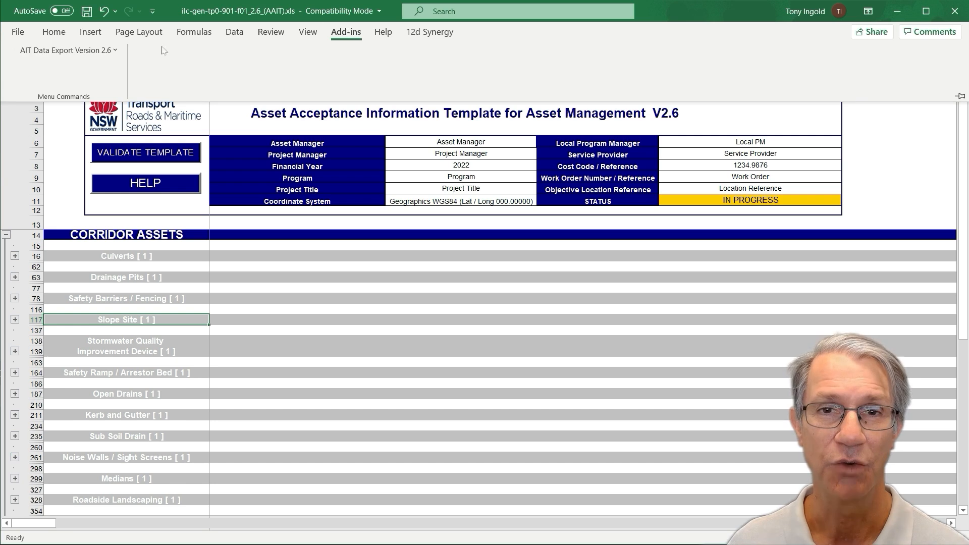
{"action": "left_click", "coordinate": [87, 52]}
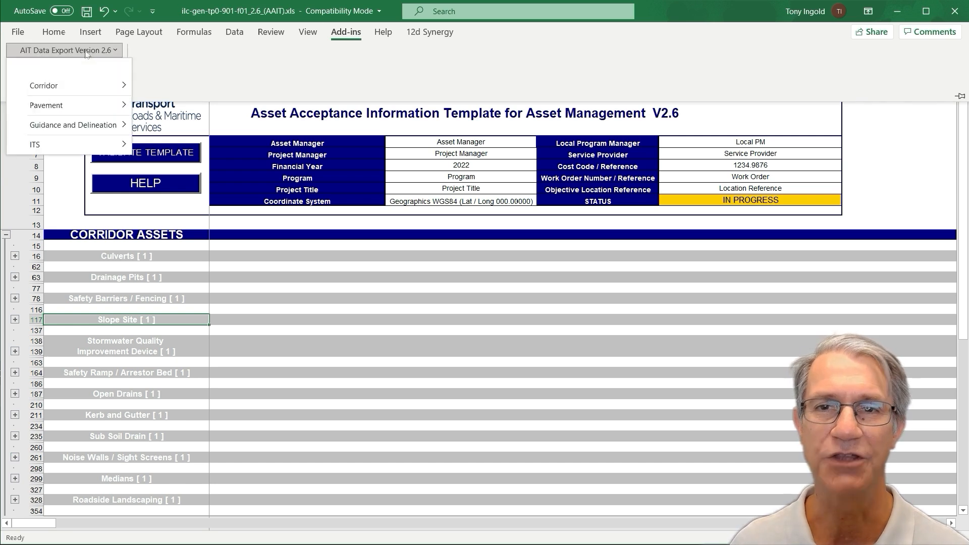
{"action": "mouse_move", "coordinate": [104, 89]}
{"action": "mouse_move", "coordinate": [169, 86]}
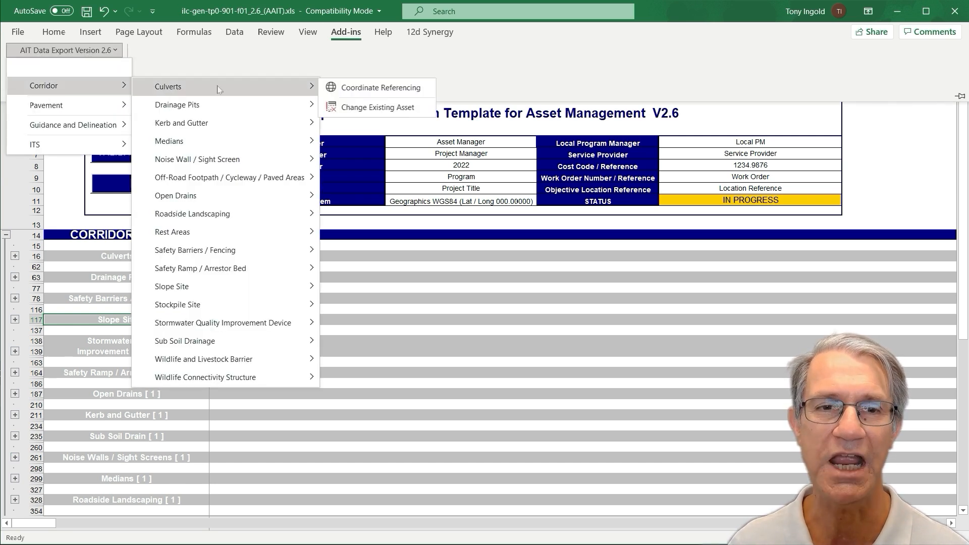
{"action": "left_click", "coordinate": [370, 89]}
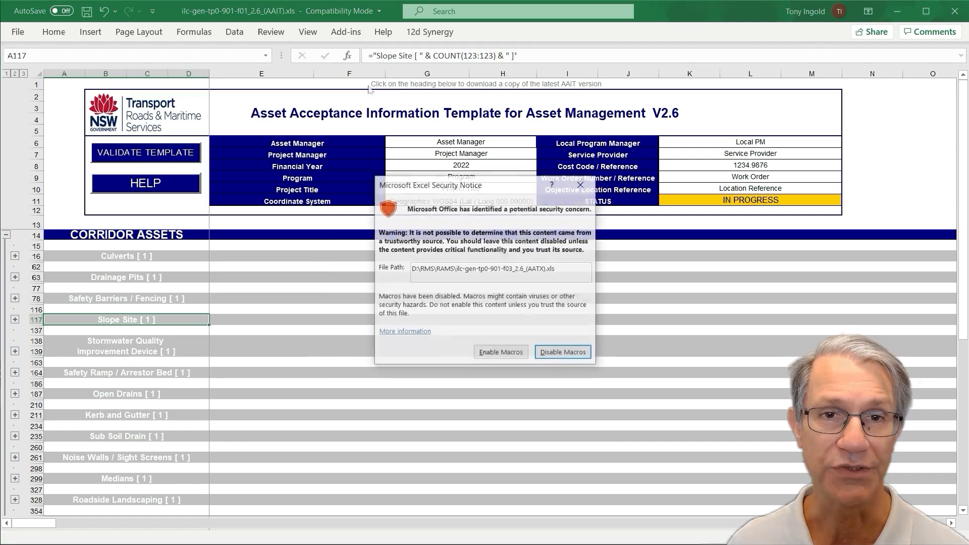
{"action": "left_click", "coordinate": [501, 353]}
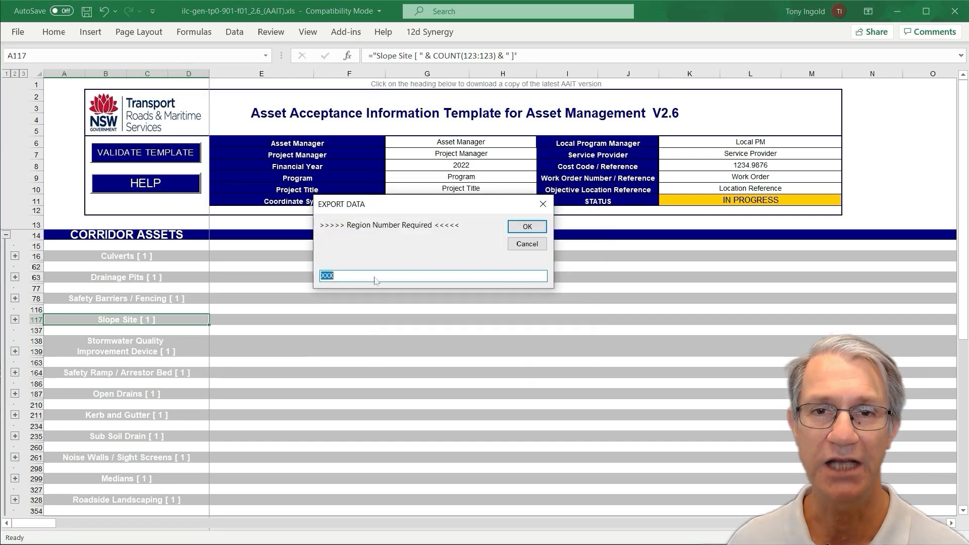
{"action": "type", "text": "471"}
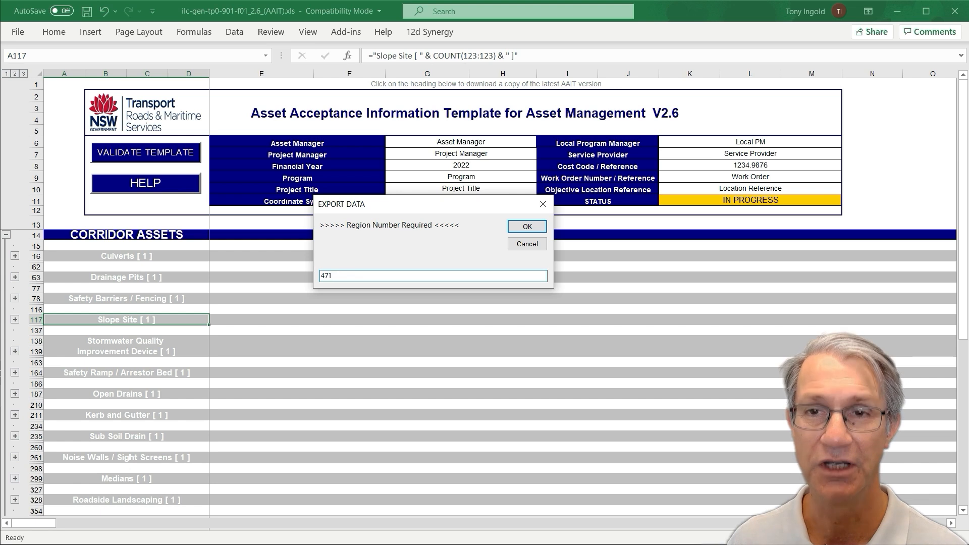
{"action": "left_click", "coordinate": [509, 230]}
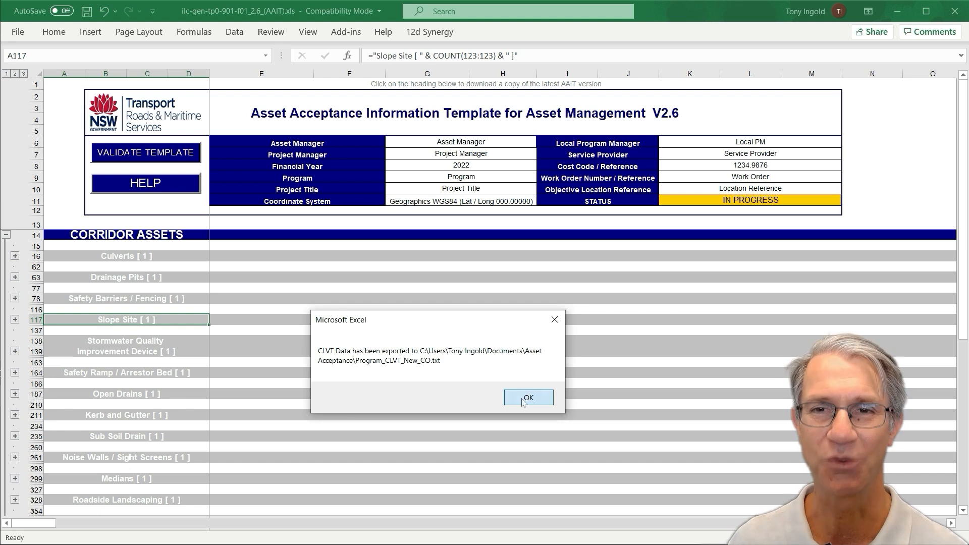
{"action": "left_click", "coordinate": [523, 399]}
{"action": "left_click", "coordinate": [484, 402]}
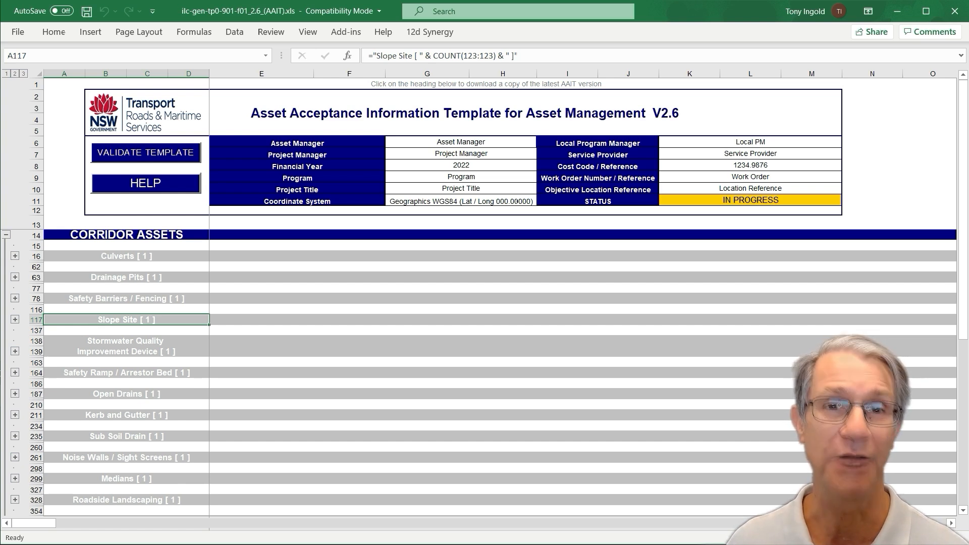
Open the exported Program_CLVT_New_CO.txt file from the Asset Acceptance folder in Notepad++ to inspect it
{"action": "left_click_drag", "start_coordinate": [0, 535], "coordinate": [497, 50]}
{"action": "left_click", "coordinate": [444, 181]}
{"action": "right_click", "coordinate": [423, 185]}
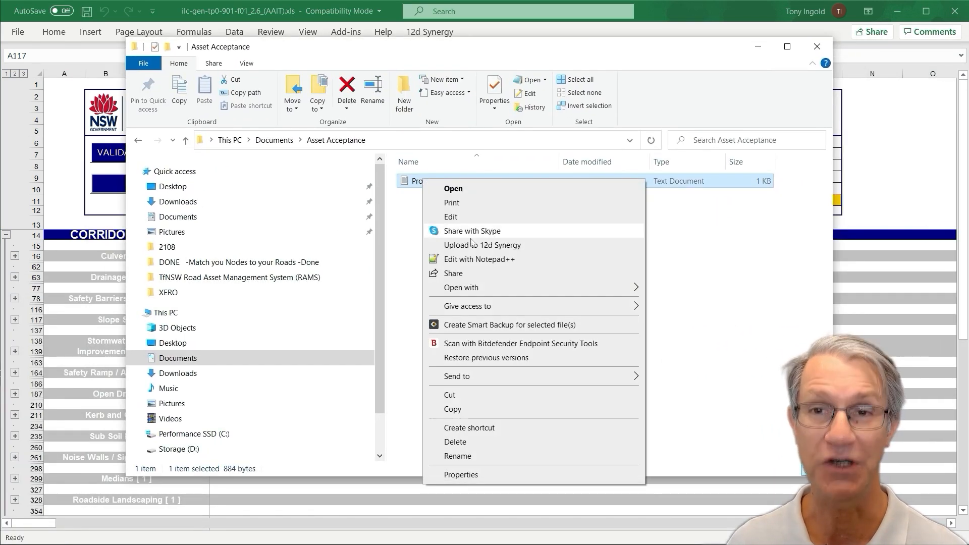
{"action": "left_click", "coordinate": [468, 260]}
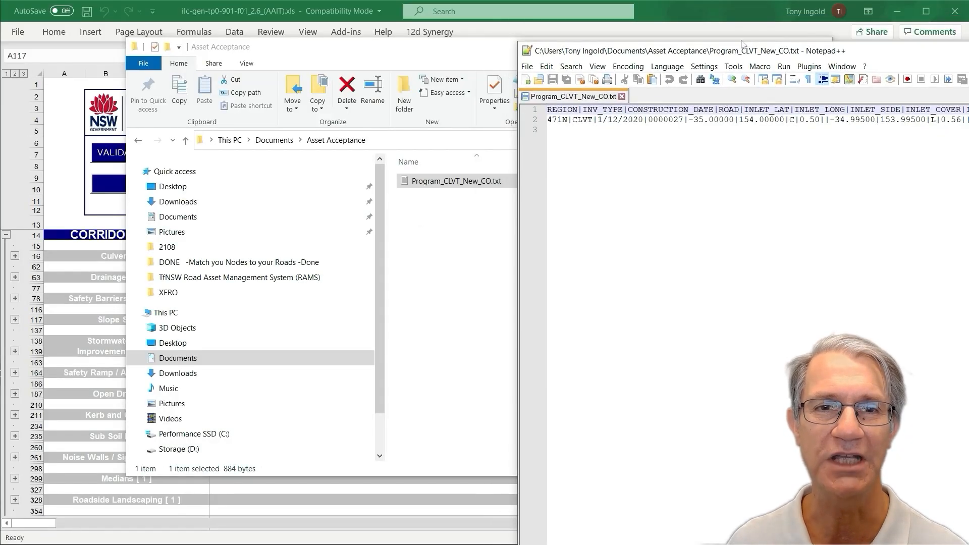
{"action": "left_click_drag", "start_coordinate": [741, 50], "coordinate": [479, 43]}
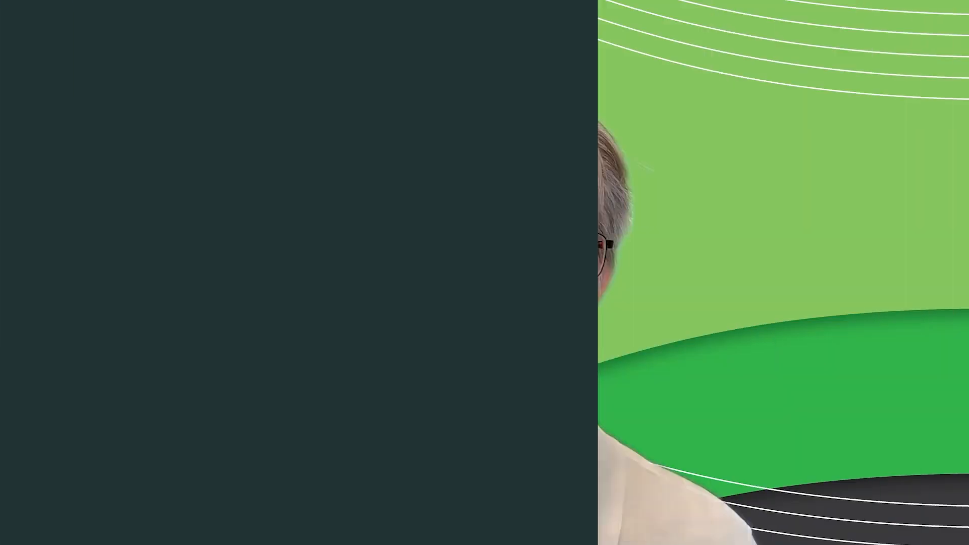
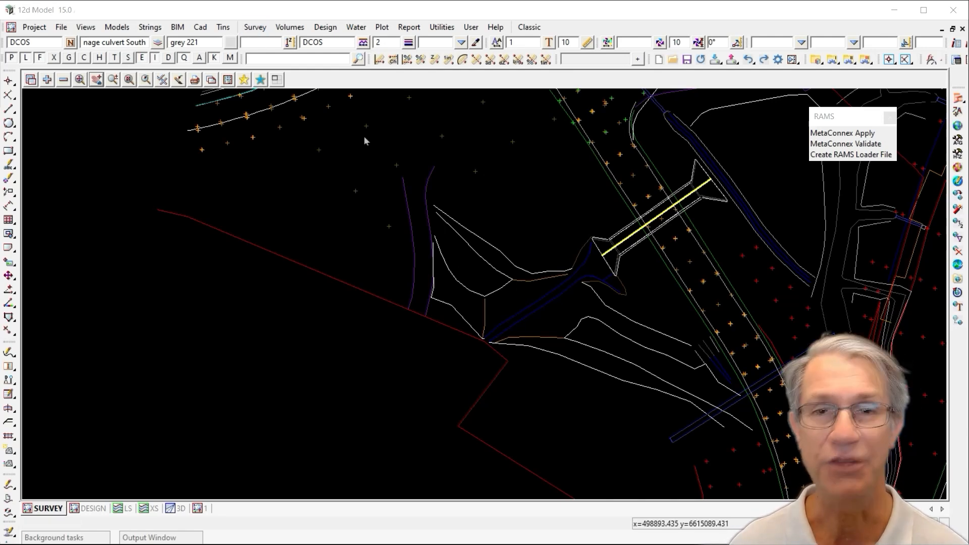
{"action": "left_click", "coordinate": [255, 26]}
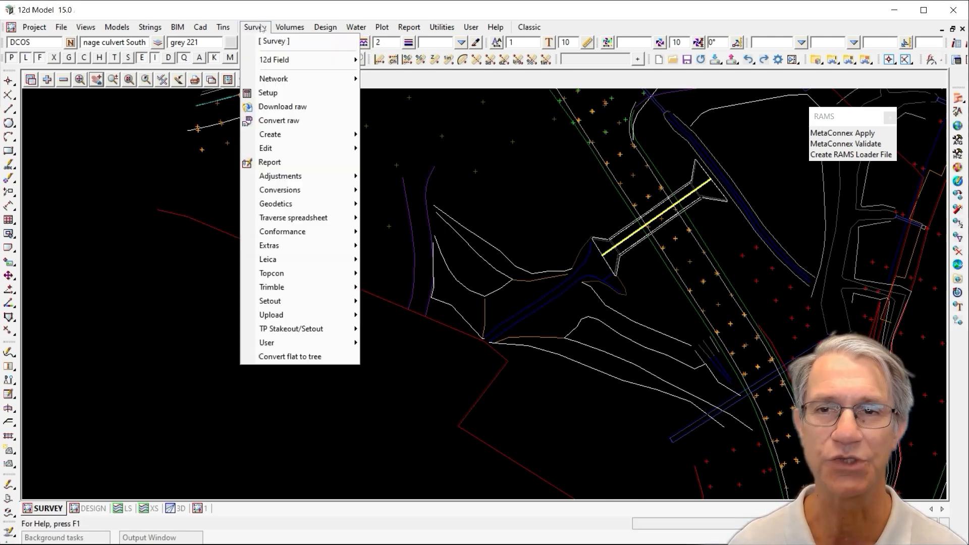
{"action": "mouse_move", "coordinate": [334, 204]}
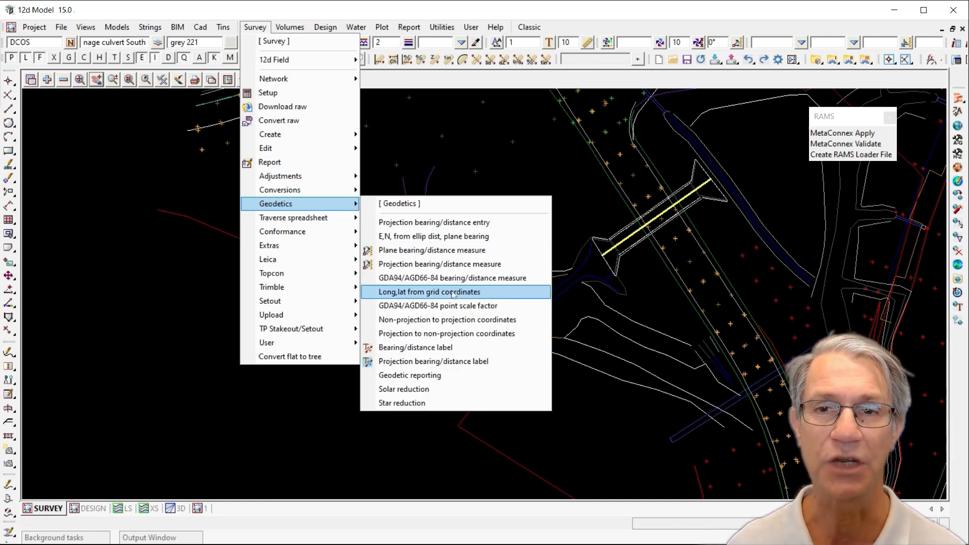
{"action": "left_click", "coordinate": [259, 28]}
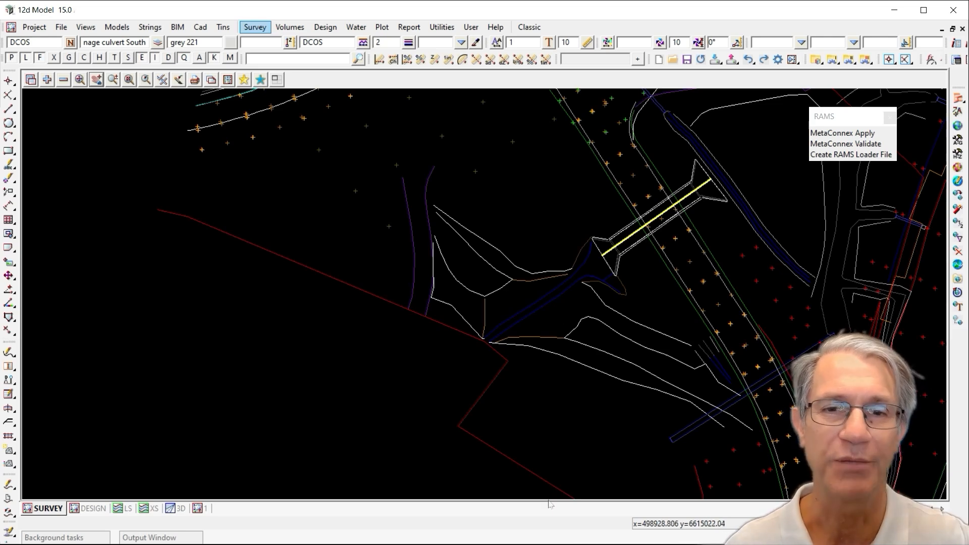
Open the MetaConnex Editor, read the RAMS.12dMetaConnex file and expand its RAMS folder
{"action": "left_click_drag", "start_coordinate": [474, 544], "coordinate": [186, 110]}
{"action": "left_click", "coordinate": [230, 125]}
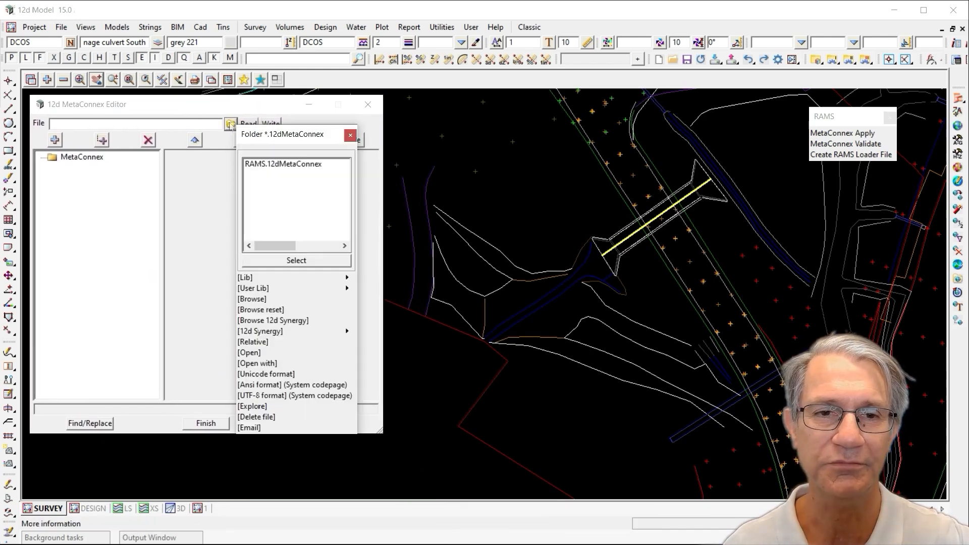
{"action": "double_click", "coordinate": [270, 164]}
{"action": "left_click", "coordinate": [247, 127]}
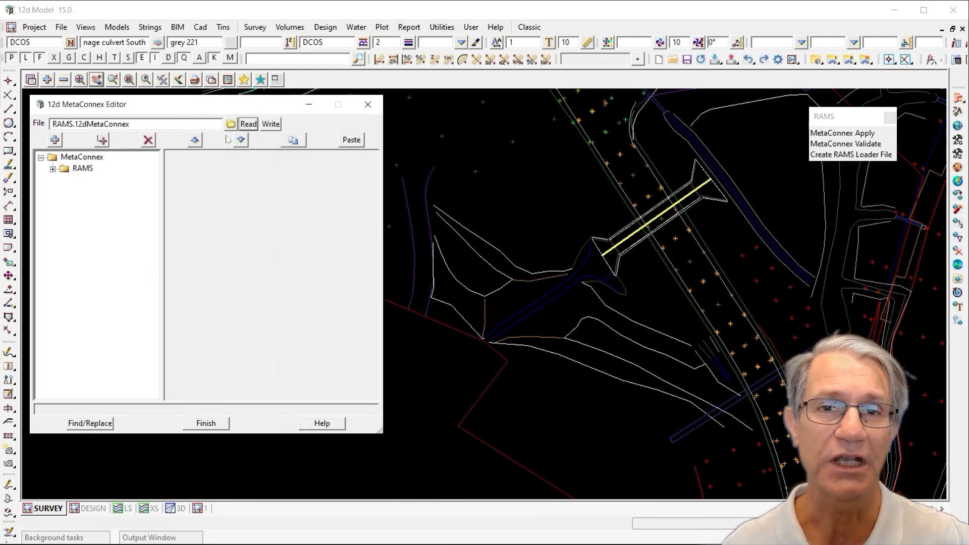
{"action": "left_click", "coordinate": [53, 170]}
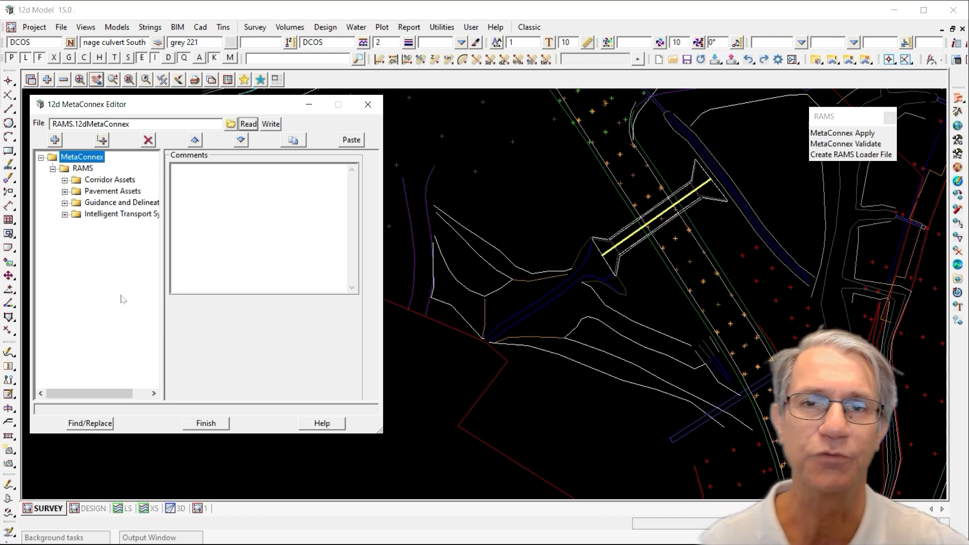
Widen the editor and its tree panel, and select each RAMS asset group to view its settings
{"action": "left_click_drag", "start_coordinate": [382, 304], "coordinate": [551, 285]}
{"action": "left_click_drag", "start_coordinate": [162, 280], "coordinate": [238, 244]}
{"action": "left_click", "coordinate": [122, 181]}
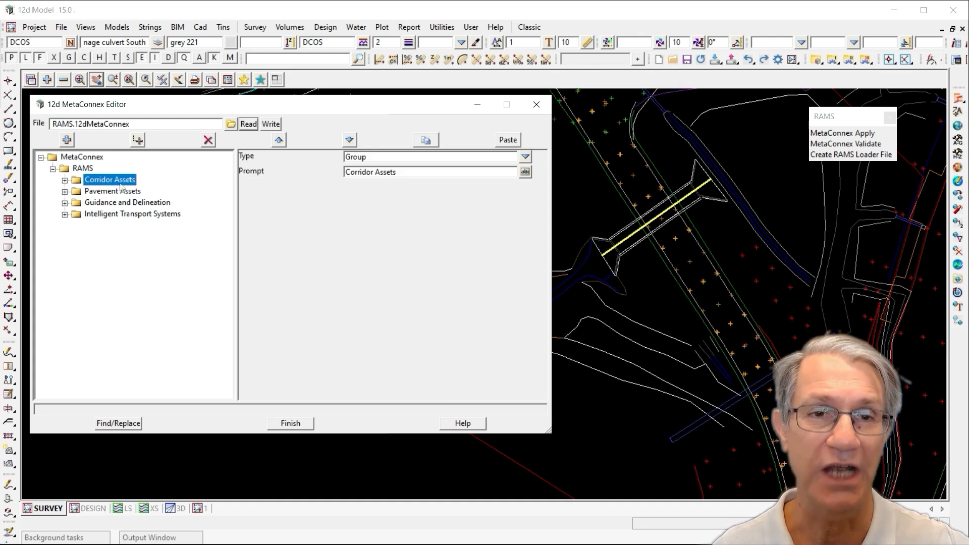
{"action": "left_click", "coordinate": [121, 191]}
{"action": "left_click", "coordinate": [119, 203]}
{"action": "left_click", "coordinate": [117, 215]}
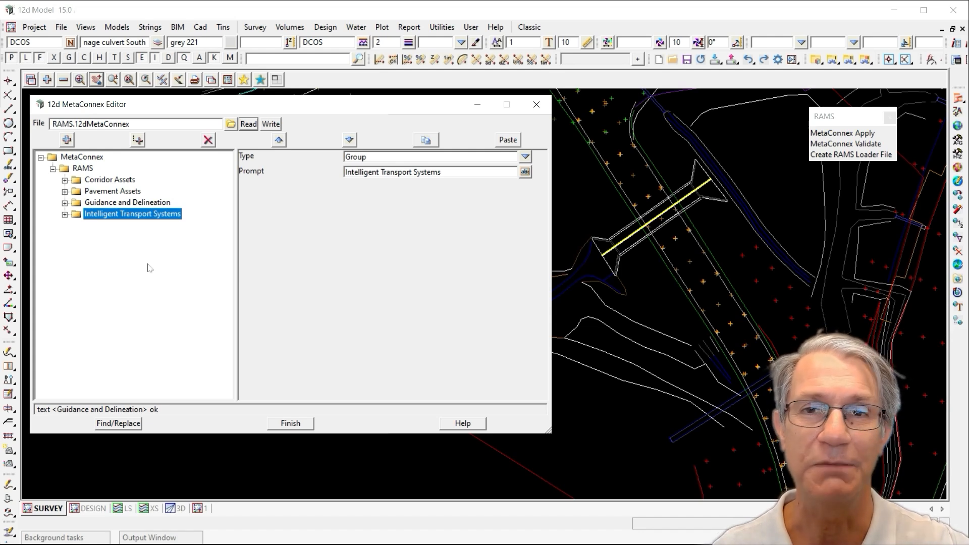
Expand and collapse the asset groups to browse their features, leaving Corridor Assets expanded
{"action": "left_click", "coordinate": [65, 202]}
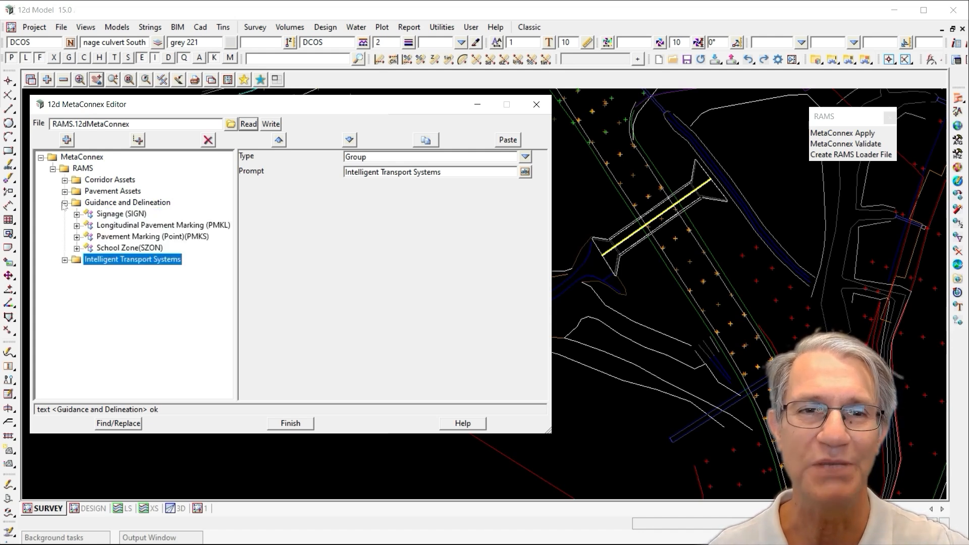
{"action": "left_click", "coordinate": [76, 214]}
{"action": "left_click", "coordinate": [65, 203]}
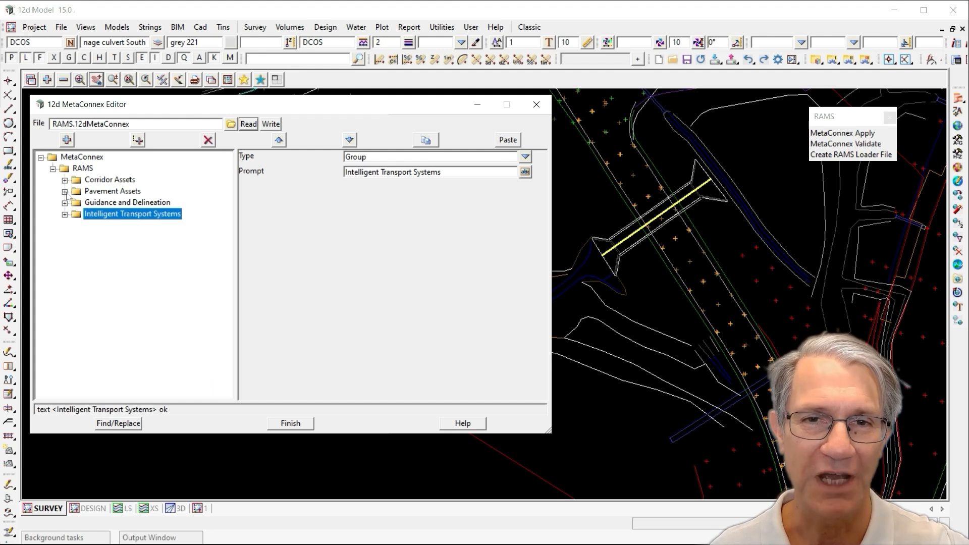
{"action": "left_click", "coordinate": [64, 191]}
{"action": "left_click", "coordinate": [64, 191]}
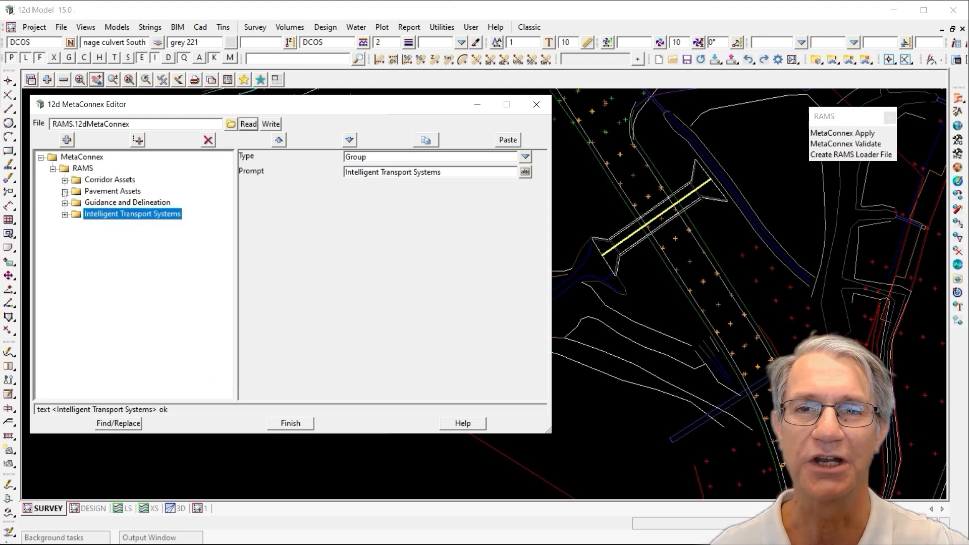
{"action": "left_click", "coordinate": [65, 214]}
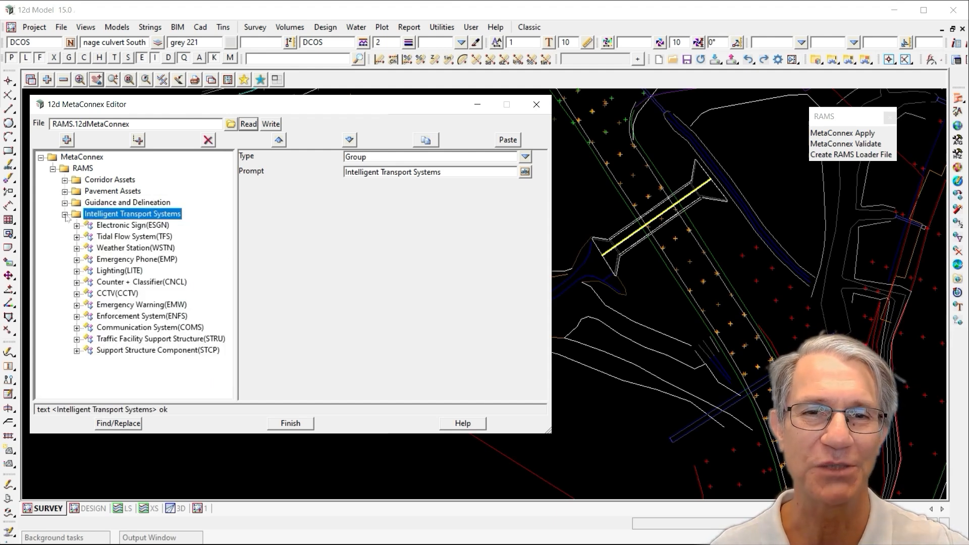
{"action": "left_click", "coordinate": [65, 214]}
{"action": "left_click", "coordinate": [65, 180]}
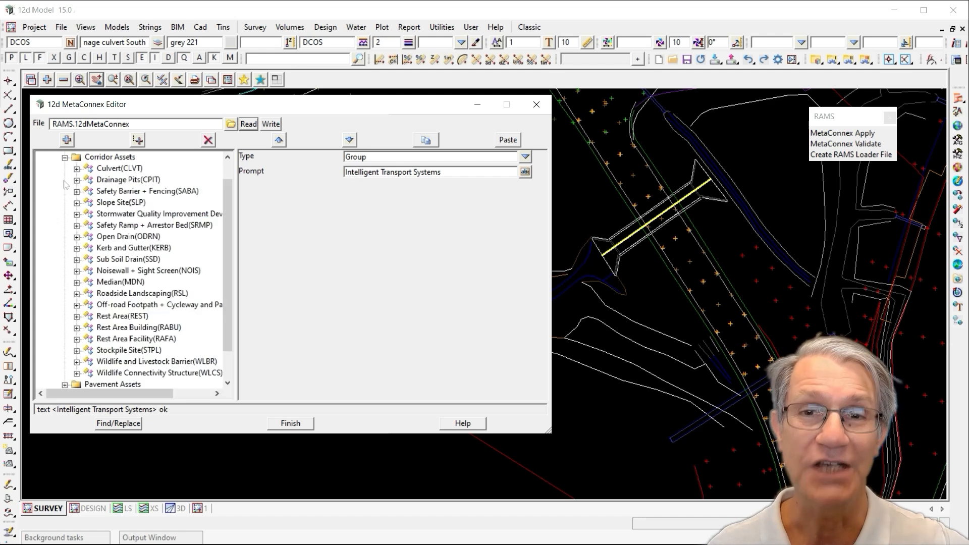
{"action": "left_click_drag", "start_coordinate": [235, 376], "coordinate": [254, 372]}
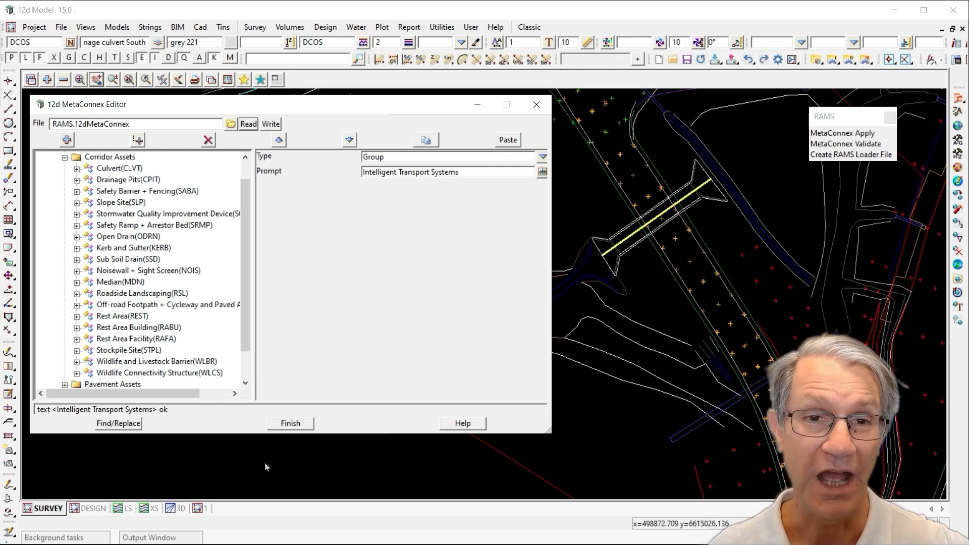
Open the Culvert (CLVT) feature's ProjectInfo folder and examine the Project Number attribute's default
{"action": "left_click", "coordinate": [100, 169]}
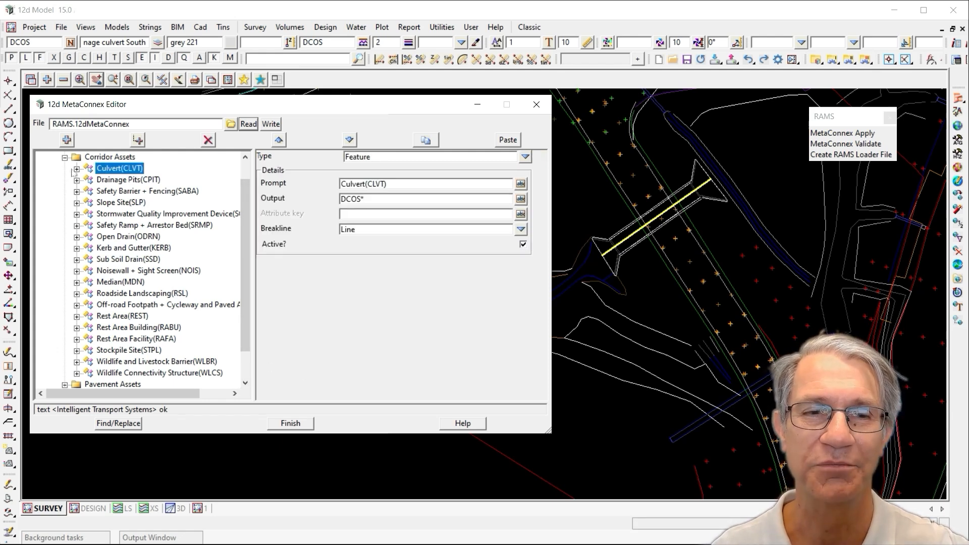
{"action": "left_click", "coordinate": [77, 169]}
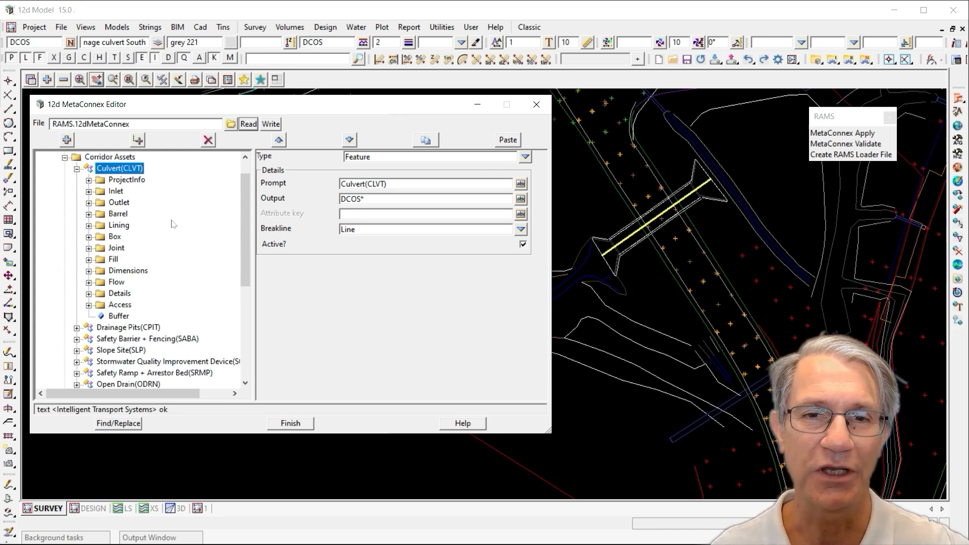
{"action": "left_click", "coordinate": [89, 180]}
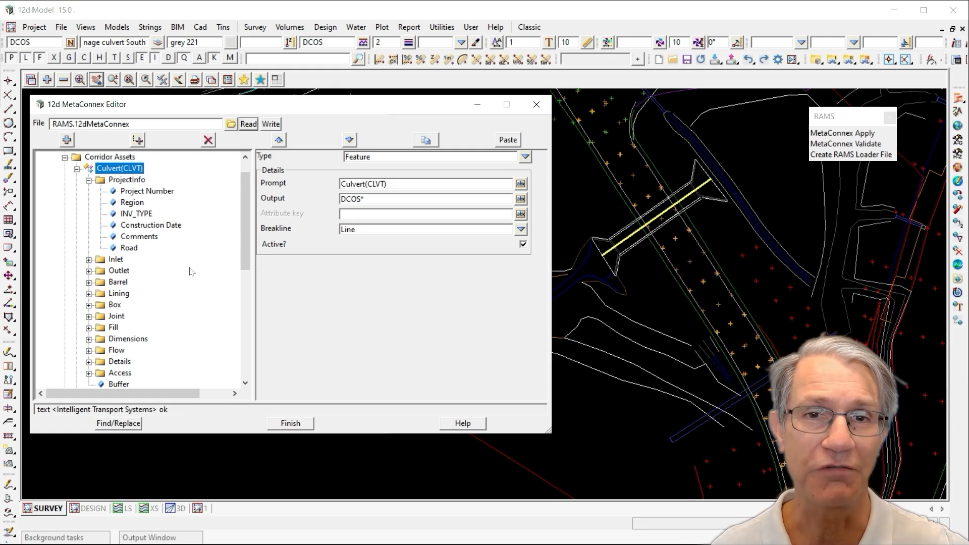
{"action": "left_click", "coordinate": [151, 195]}
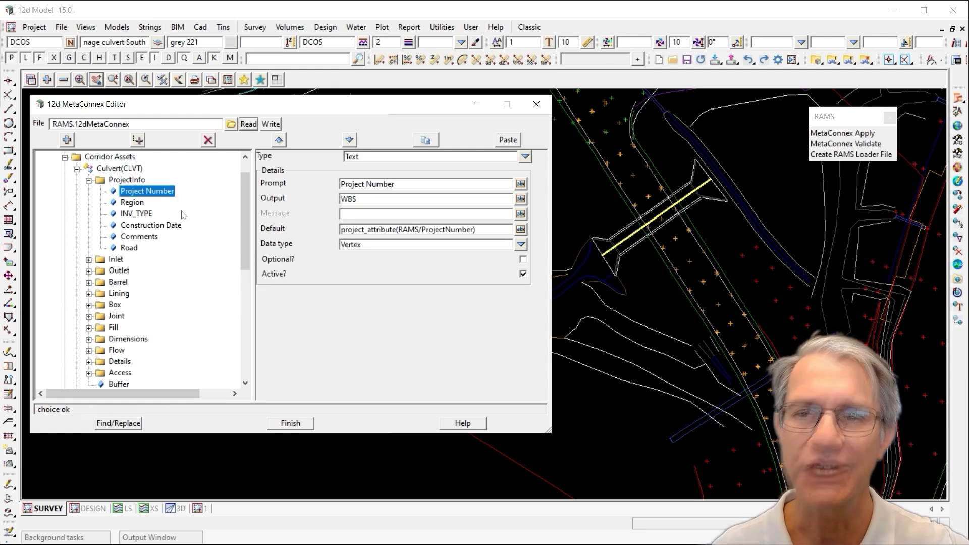
{"action": "mouse_move", "coordinate": [396, 229]}
{"action": "left_mouse_down"}
{"action": "mouse_move", "coordinate": [334, 227]}
{"action": "mouse_move", "coordinate": [397, 228]}
{"action": "left_mouse_up"}
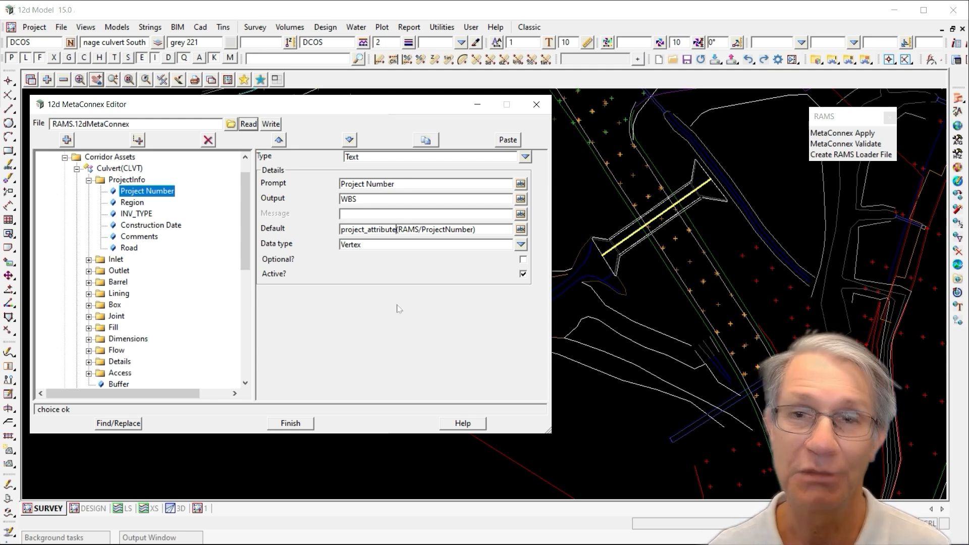
Examine the Region, INV_TYPE and Construction Date attributes and their default values
{"action": "left_click", "coordinate": [132, 203]}
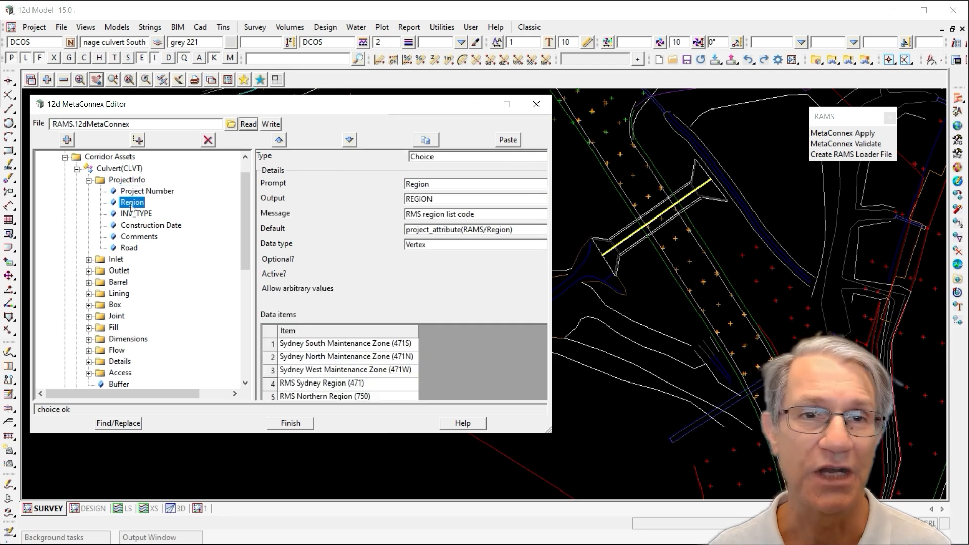
{"action": "left_click_drag", "start_coordinate": [464, 230], "coordinate": [407, 229]}
{"action": "left_click", "coordinate": [146, 217]}
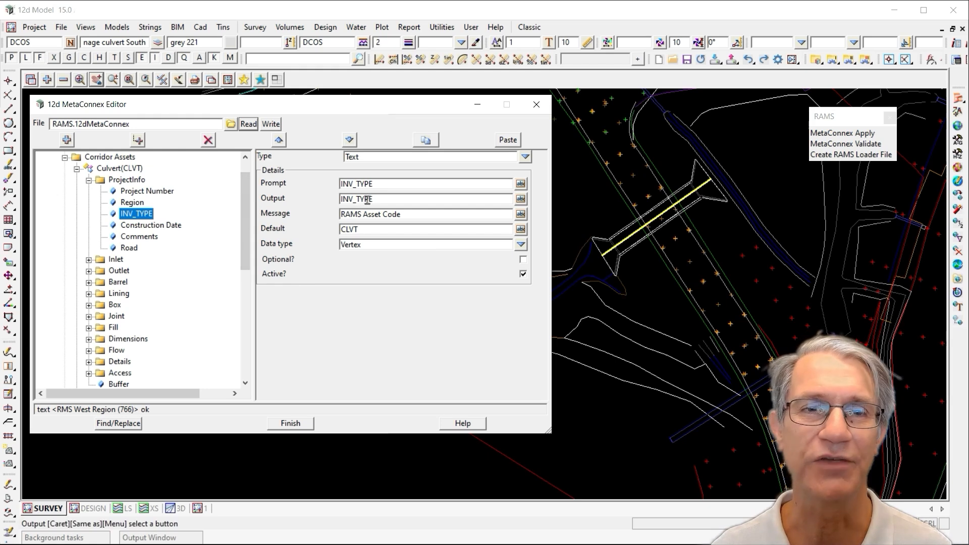
{"action": "left_click_drag", "start_coordinate": [368, 229], "coordinate": [336, 231]}
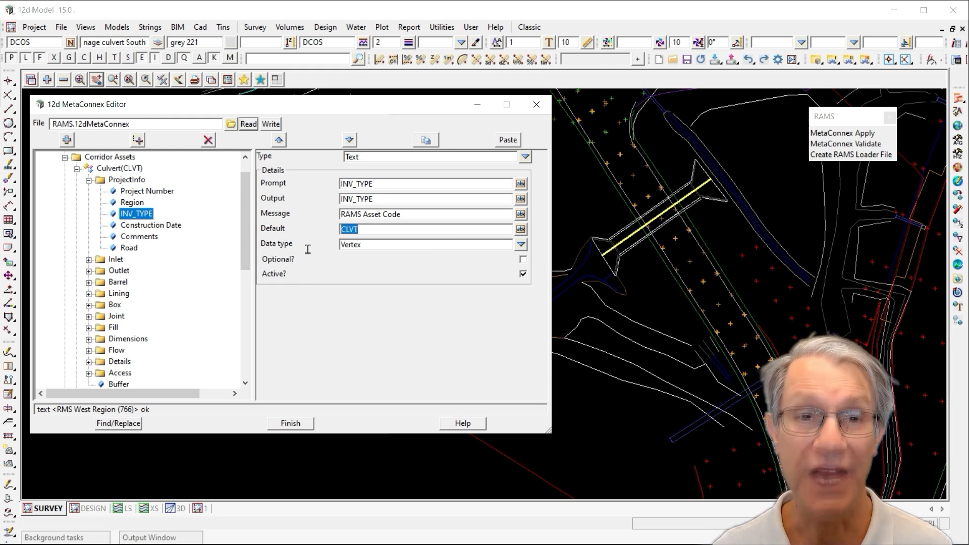
{"action": "left_click", "coordinate": [149, 226]}
{"action": "left_click", "coordinate": [395, 229]}
{"action": "left_click_drag", "start_coordinate": [395, 230], "coordinate": [331, 234]}
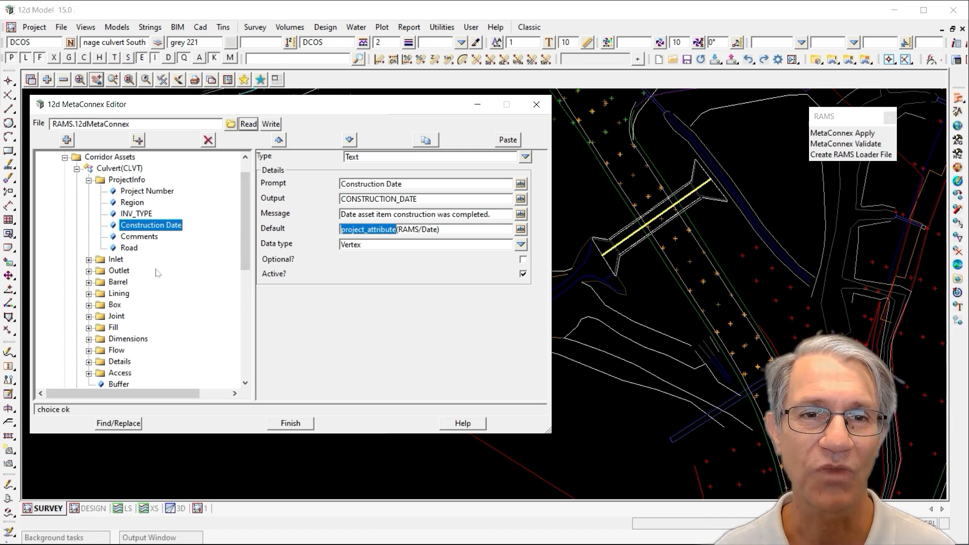
Expand the Dimensions and Inlet folders and examine the Inlet Latitude and Longitude defaults and value ranges
{"action": "left_click", "coordinate": [89, 339]}
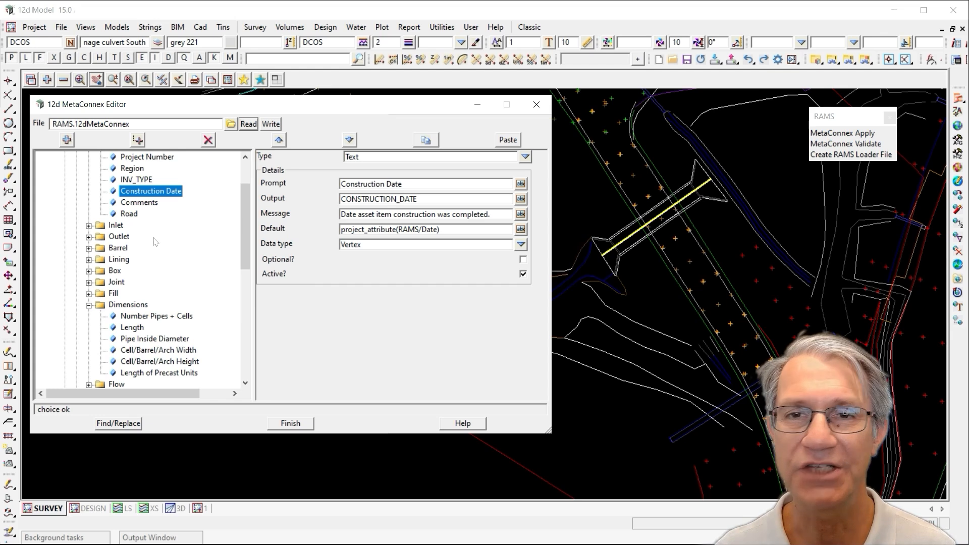
{"action": "left_click", "coordinate": [89, 226]}
{"action": "left_click", "coordinate": [135, 236]}
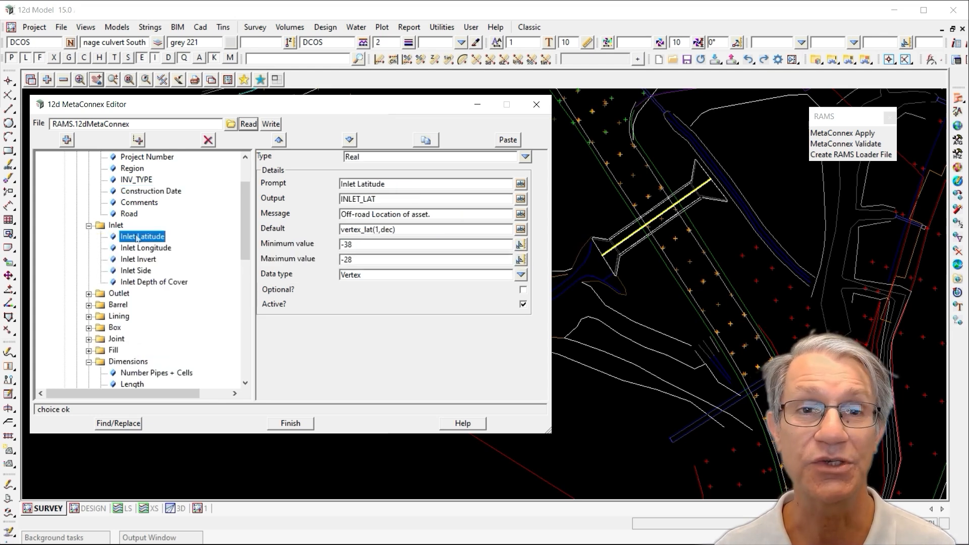
{"action": "left_click_drag", "start_coordinate": [374, 229], "coordinate": [323, 232]}
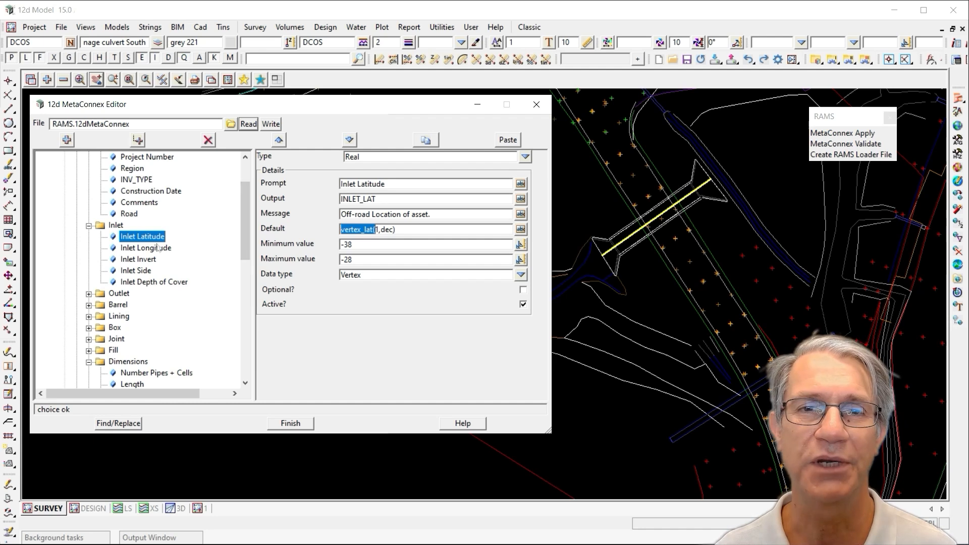
{"action": "left_click_drag", "start_coordinate": [356, 260], "coordinate": [313, 259]}
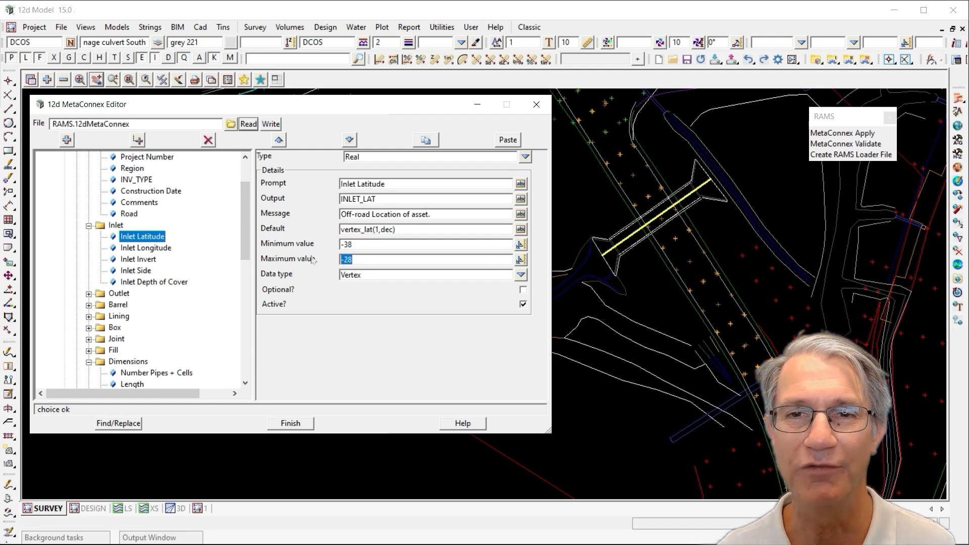
{"action": "left_click", "coordinate": [365, 259]}
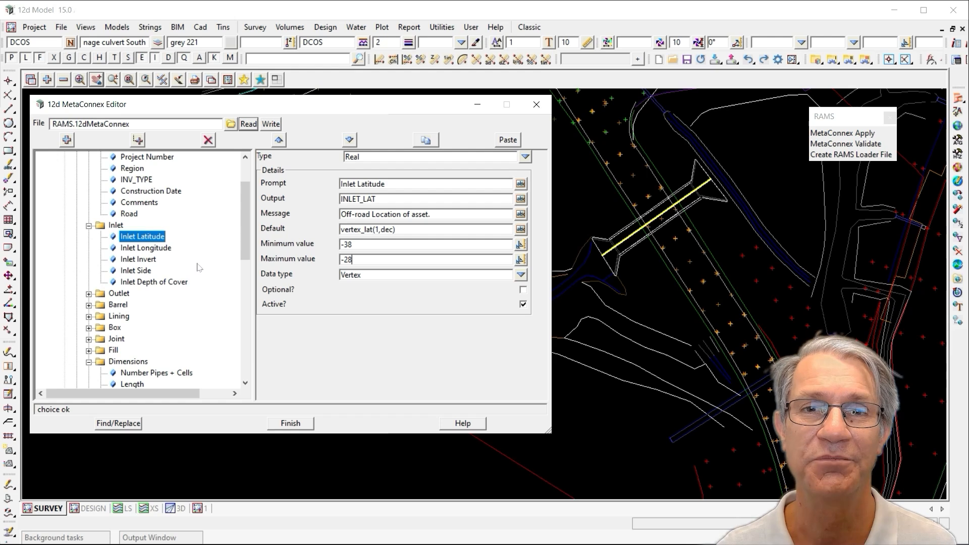
{"action": "left_click", "coordinate": [166, 249]}
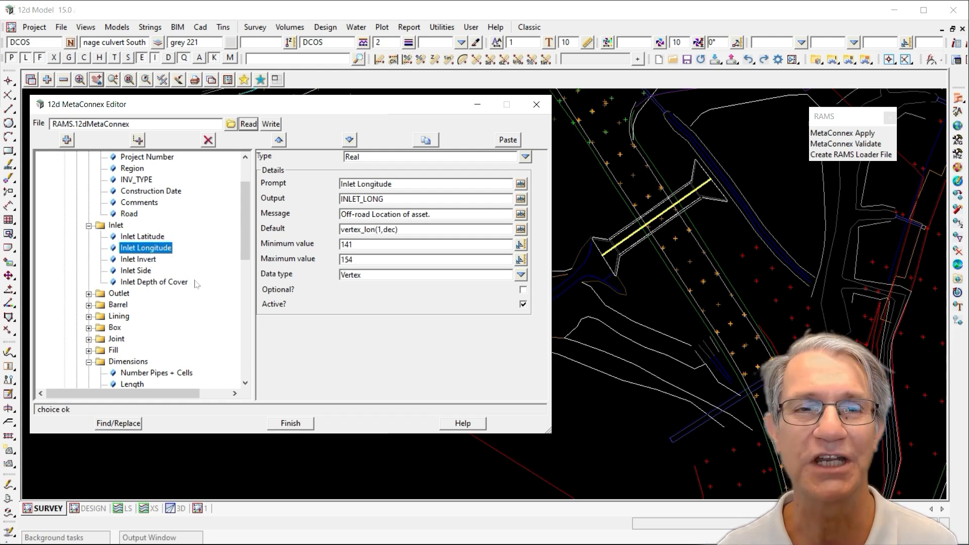
Examine the Length attribute's default, then collapse the Dimensions, Inlet and ProjectInfo folders
{"action": "scroll", "coordinate": [198, 284], "scroll_direction": "down", "scroll_amount": 1}
{"action": "left_click", "coordinate": [131, 352]}
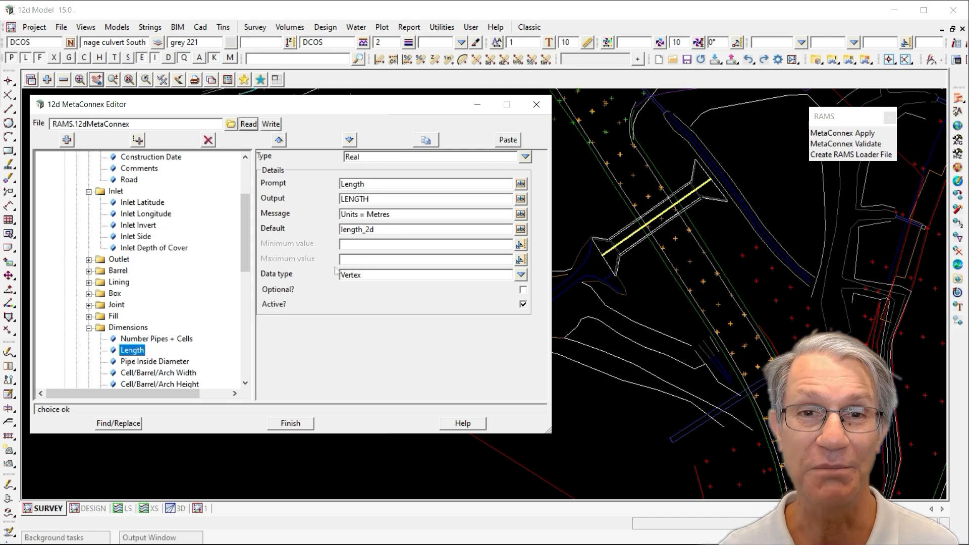
{"action": "left_click_drag", "start_coordinate": [380, 230], "coordinate": [279, 229]}
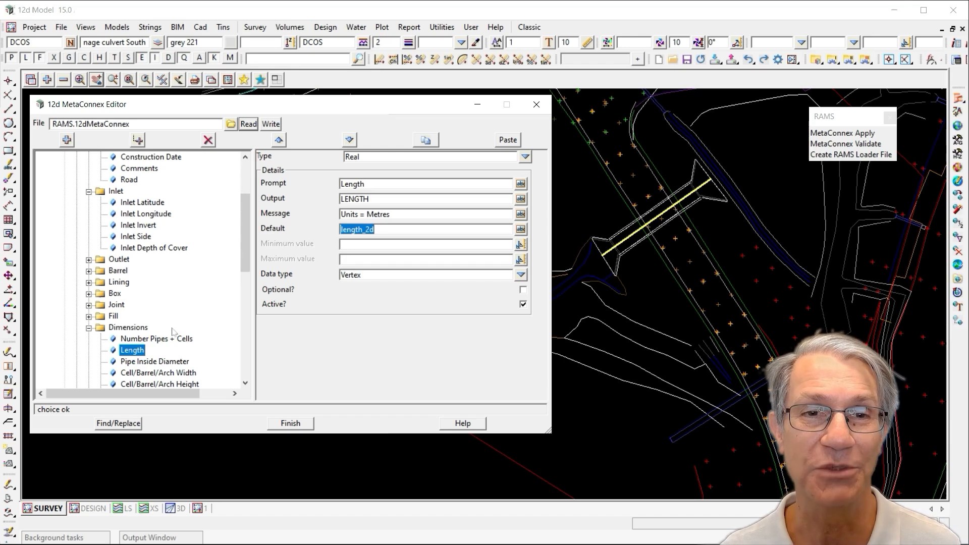
{"action": "left_click", "coordinate": [88, 327]}
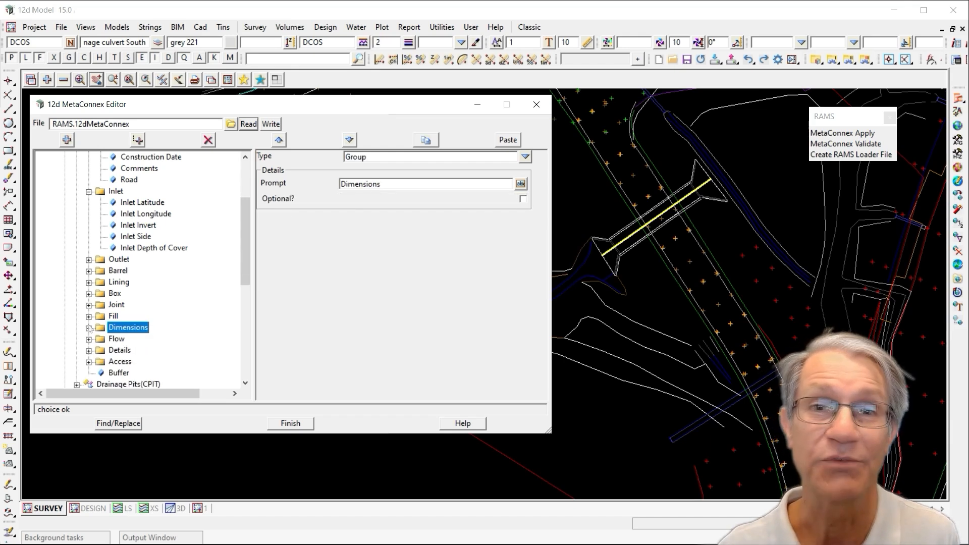
{"action": "left_click", "coordinate": [88, 190]}
{"action": "scroll", "coordinate": [191, 305], "scroll_direction": "up", "scroll_amount": 3}
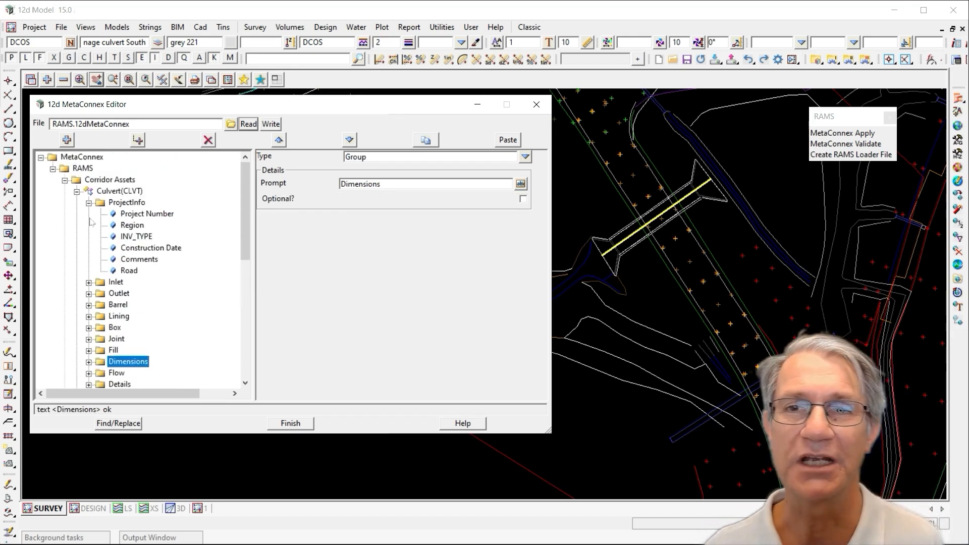
{"action": "left_click", "coordinate": [89, 202]}
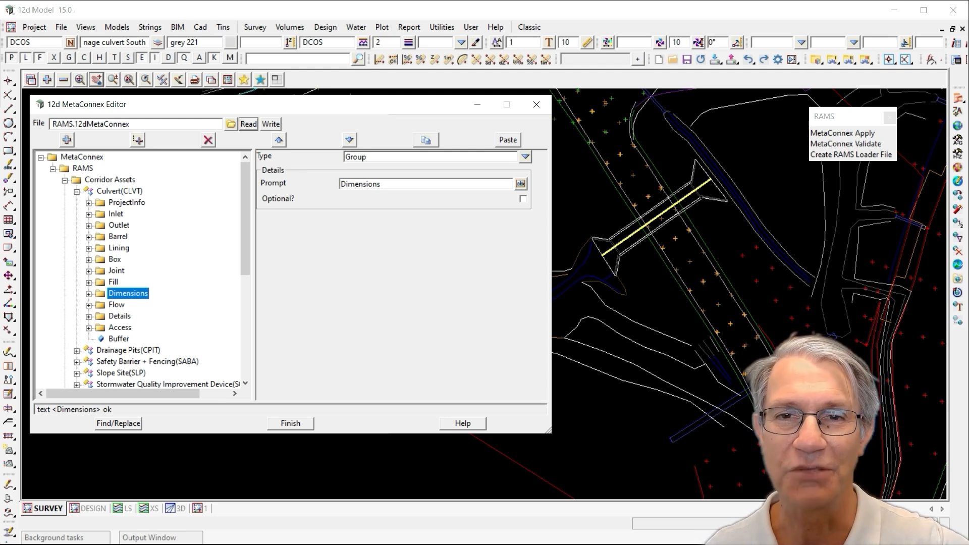
Switch to the RAMS & Asset Acceptance PDF to compare with the CLVT Culvert attribute table
{"action": "key", "text": "alt+Tab"}
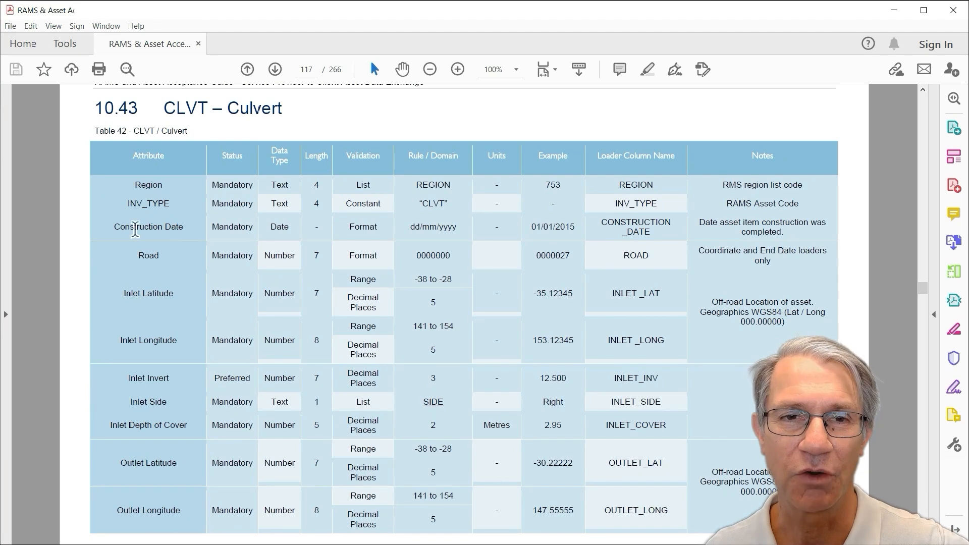
Scroll through the CLVT Culvert attribute table in the RAMS specification, reviewing the remaining attributes
{"action": "scroll", "coordinate": [423, 256], "scroll_direction": "down", "scroll_amount": 10}
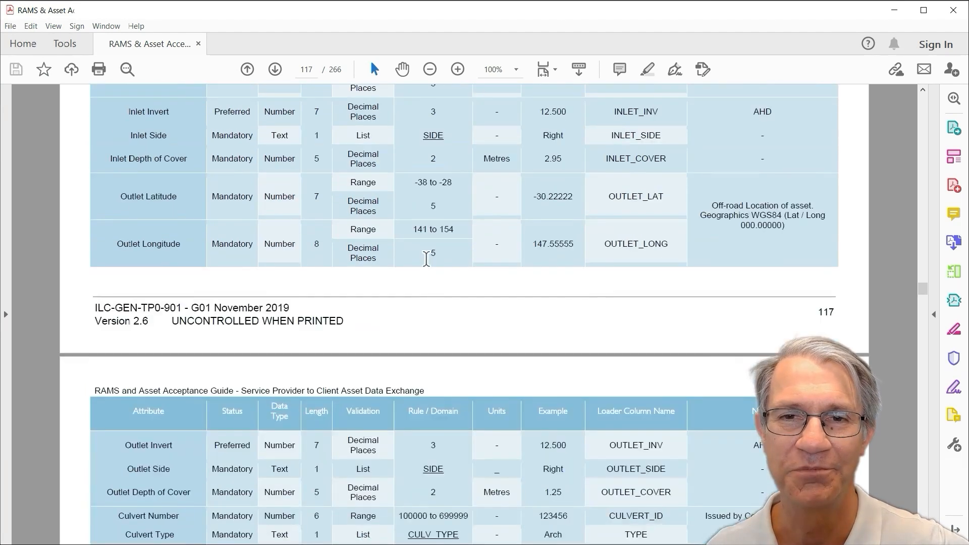
{"action": "scroll", "coordinate": [426, 259], "scroll_direction": "down", "scroll_amount": 4}
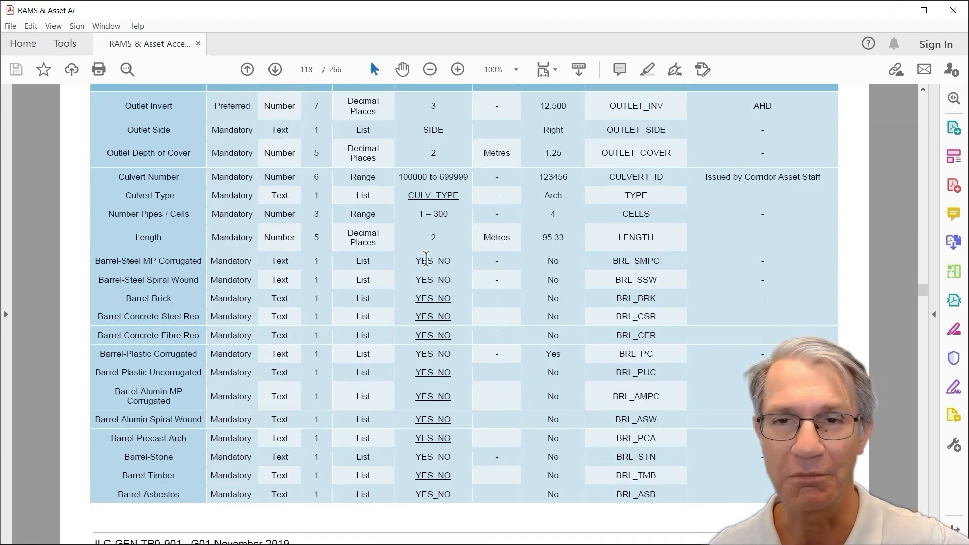
{"action": "scroll", "coordinate": [426, 260], "scroll_direction": "down", "scroll_amount": 15}
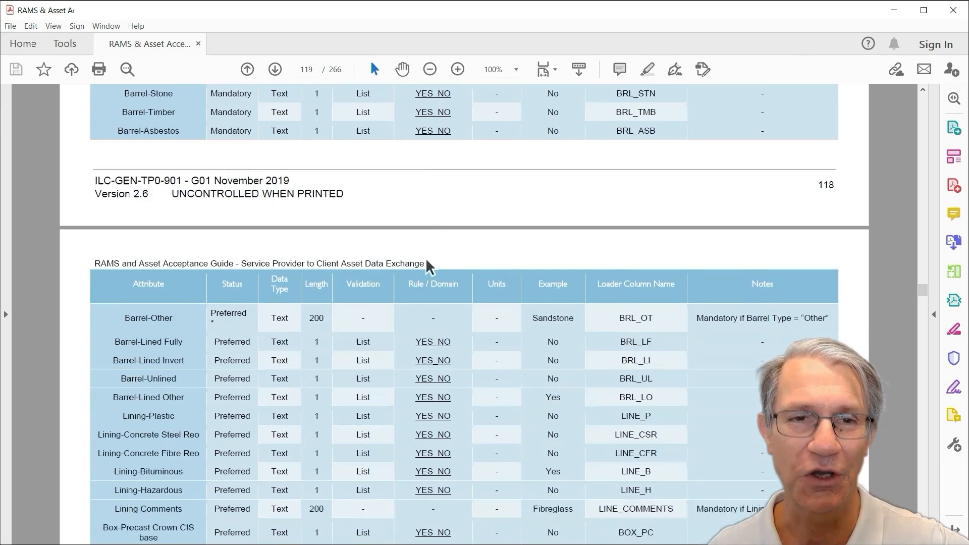
{"action": "scroll", "coordinate": [427, 260], "scroll_direction": "down", "scroll_amount": 8}
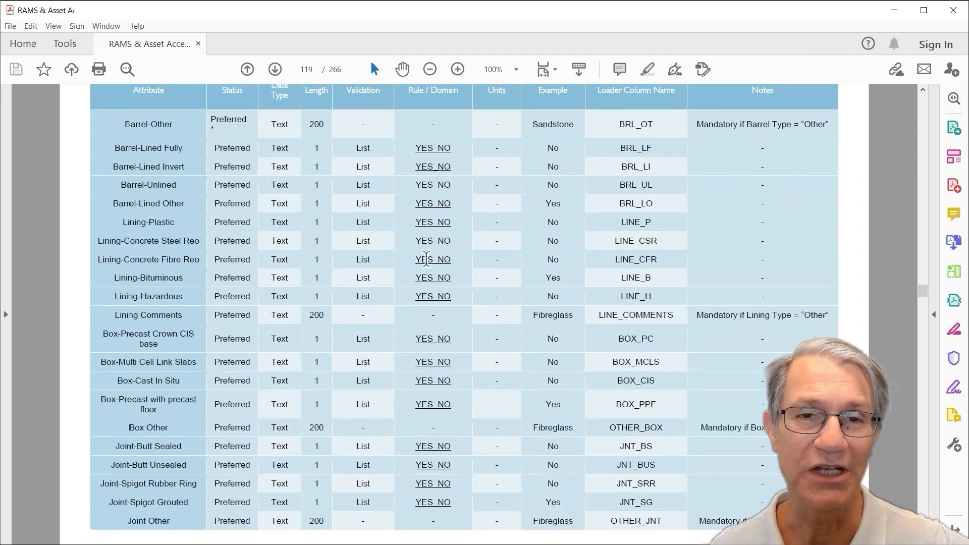
{"action": "scroll", "coordinate": [426, 260], "scroll_direction": "down", "scroll_amount": 14}
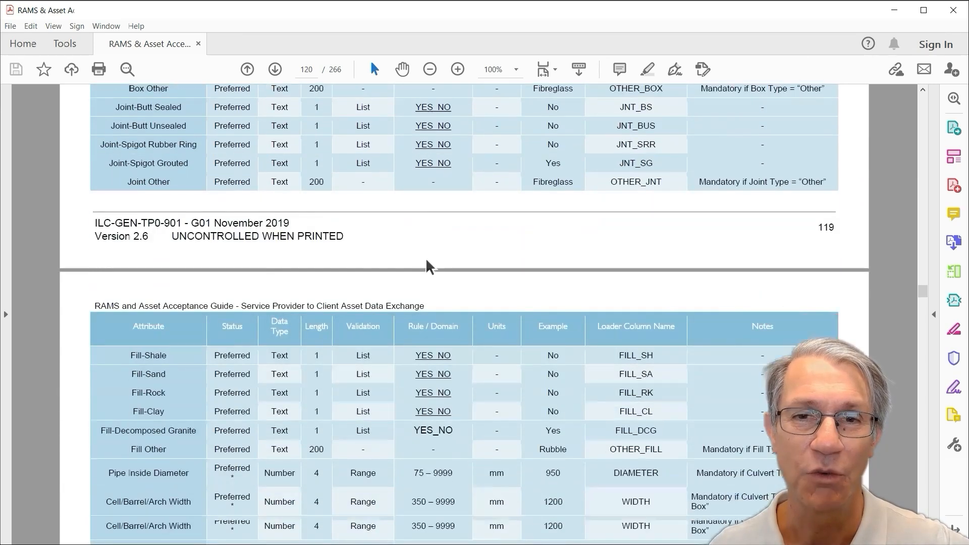
{"action": "scroll", "coordinate": [426, 262], "scroll_direction": "down", "scroll_amount": 20}
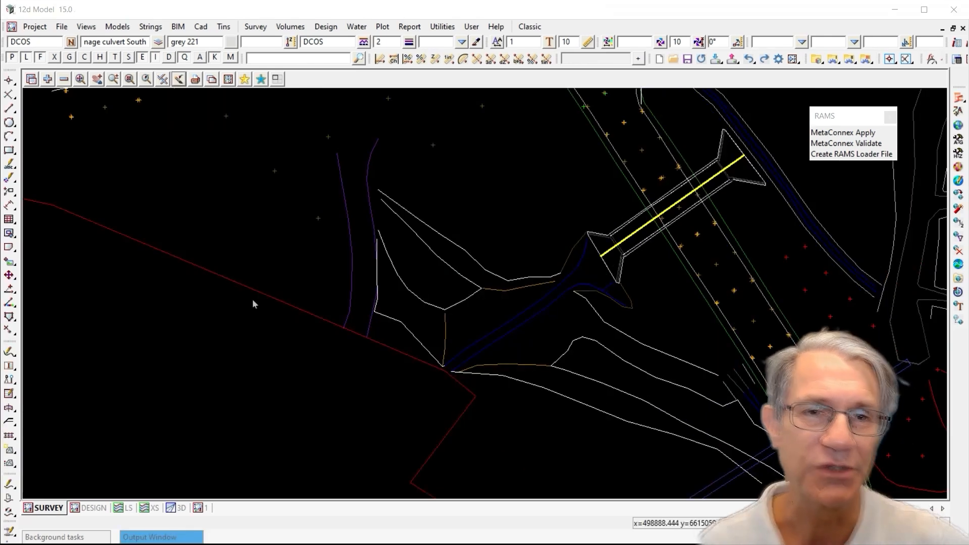
Open the project attributes, expand the RAMS group and examine its ProjectNumber, Date and Reason values, then close the dialog
{"action": "left_click", "coordinate": [35, 29]}
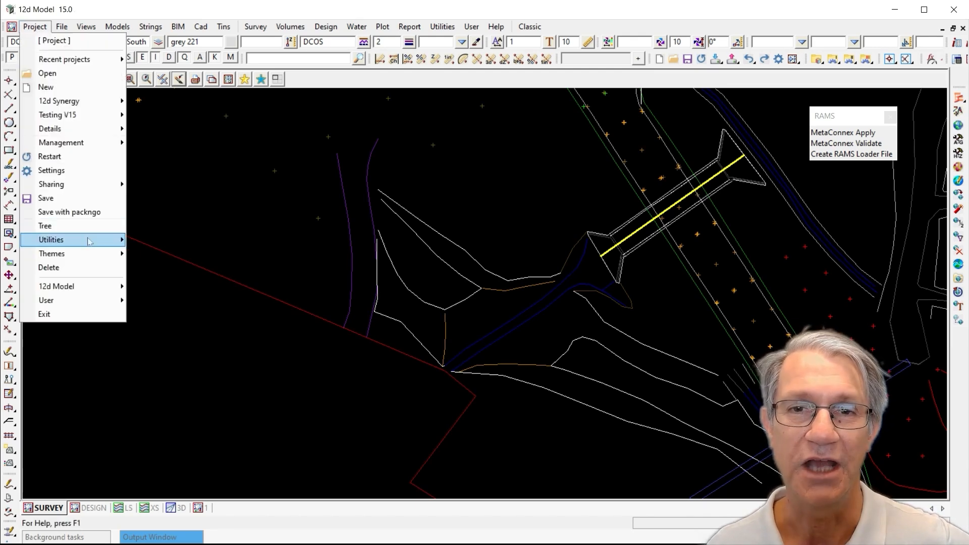
{"action": "left_click", "coordinate": [369, 367]}
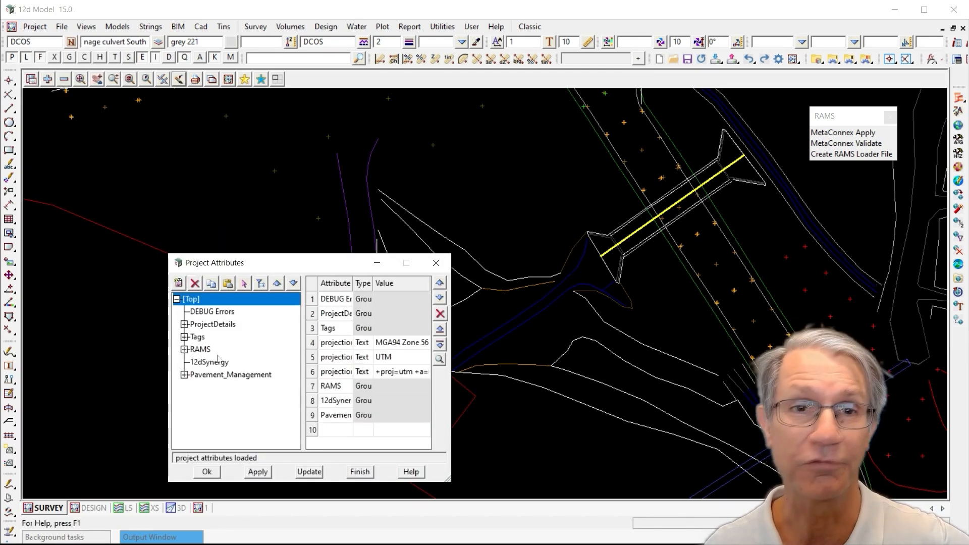
{"action": "left_click", "coordinate": [208, 350]}
{"action": "left_click", "coordinate": [184, 349]}
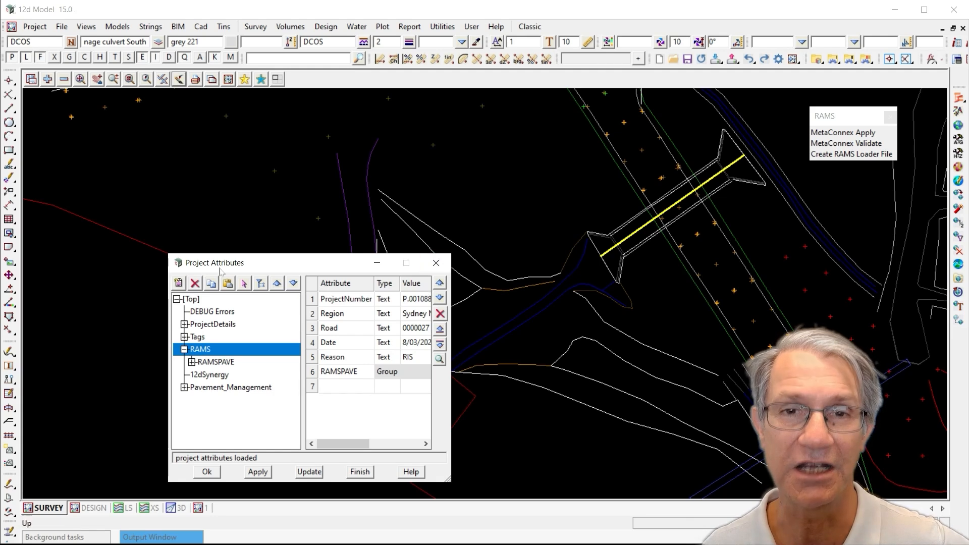
{"action": "left_click_drag", "start_coordinate": [170, 257], "coordinate": [36, 91]}
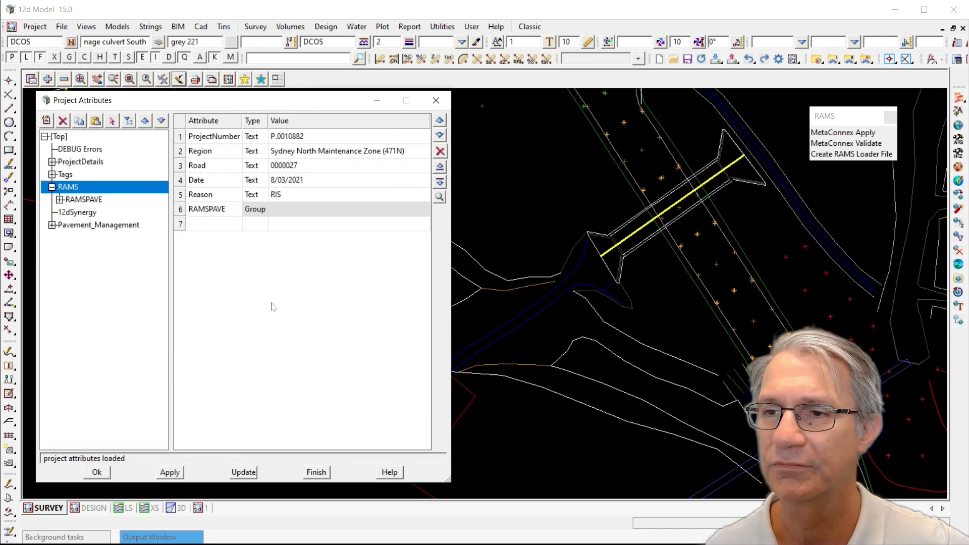
{"action": "left_click", "coordinate": [212, 141]}
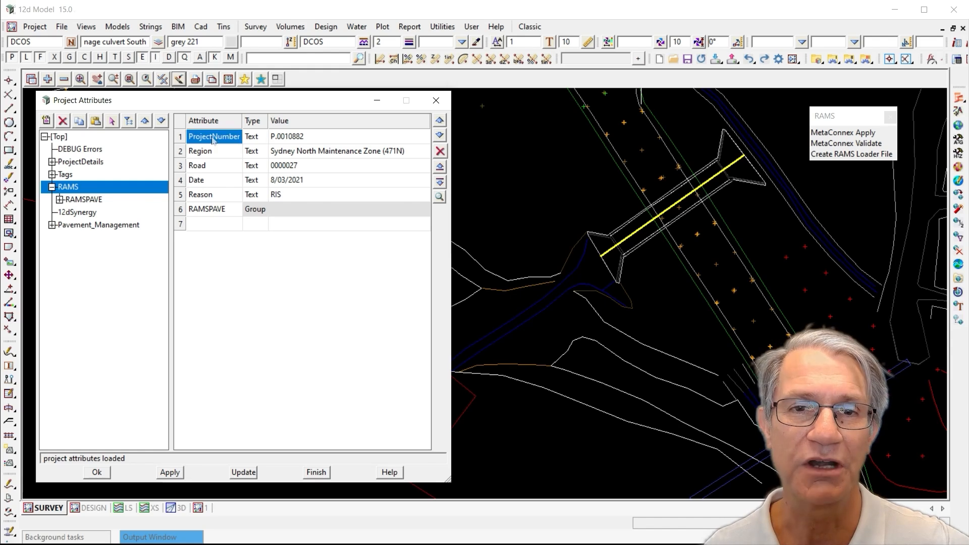
{"action": "left_click", "coordinate": [223, 181]}
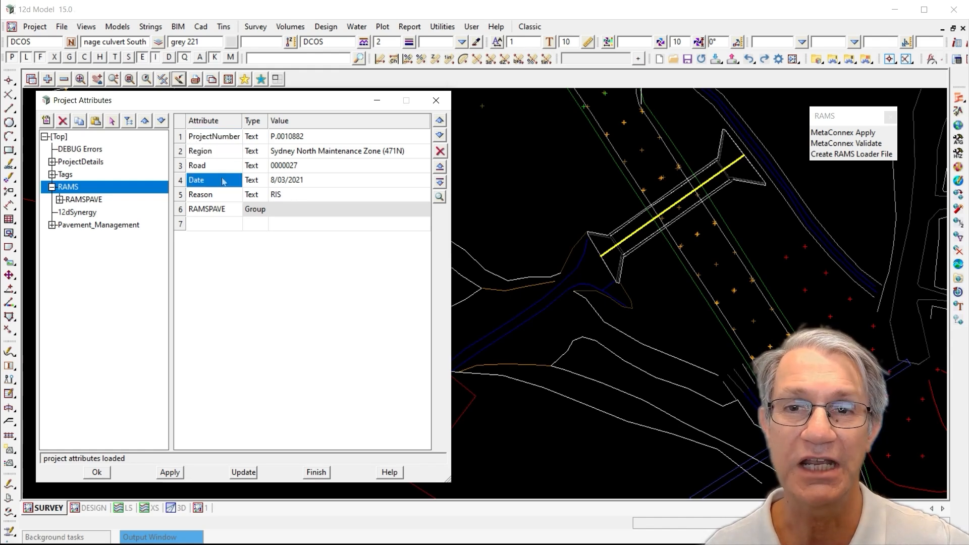
{"action": "left_click", "coordinate": [220, 194]}
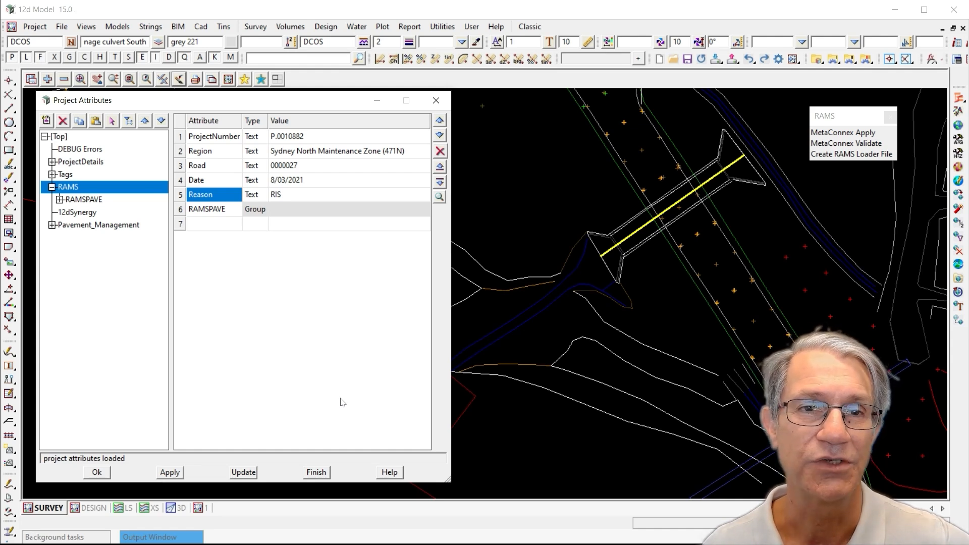
{"action": "left_click", "coordinate": [314, 472]}
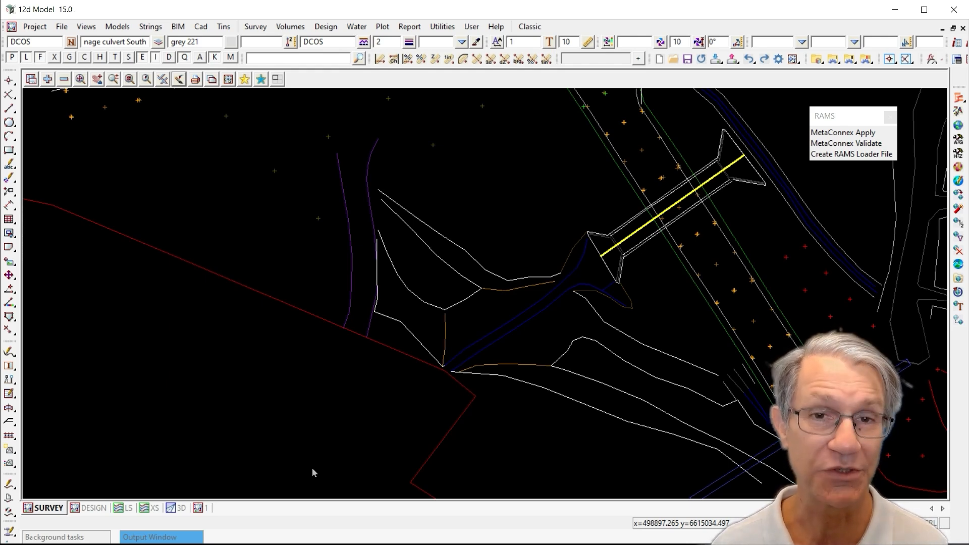
Open String Attributes, pick the culvert string and examine its Barrel Type, INLET_SIDE and OUTLET_SIDE attributes
{"action": "key", "text": "ctrl+a"}
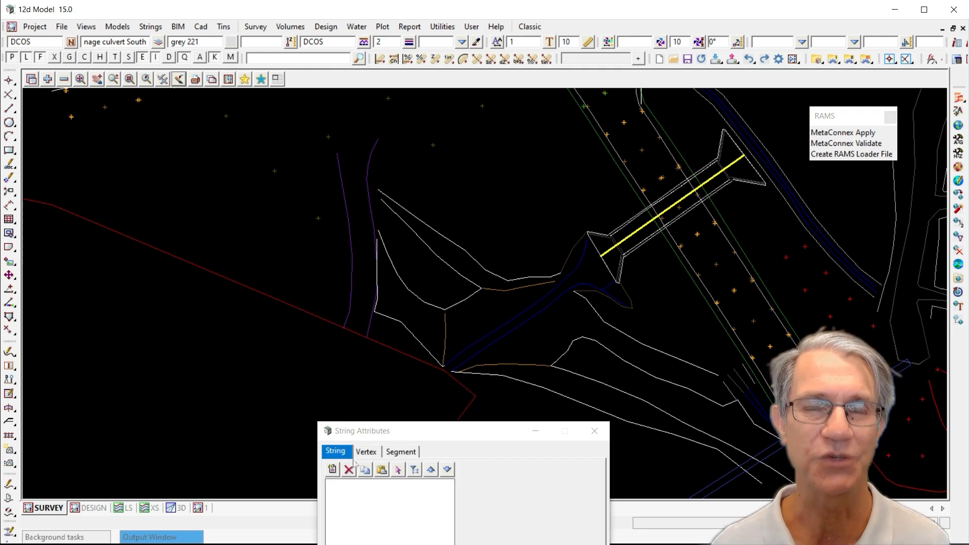
{"action": "left_click_drag", "start_coordinate": [404, 435], "coordinate": [117, 113]}
{"action": "left_click_drag", "start_coordinate": [317, 359], "coordinate": [407, 480]}
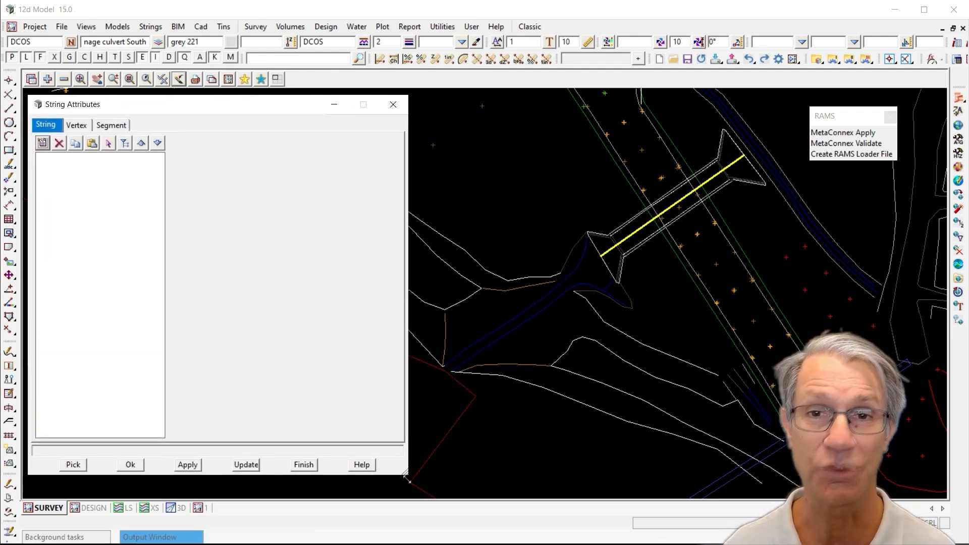
{"action": "left_click", "coordinate": [76, 465]}
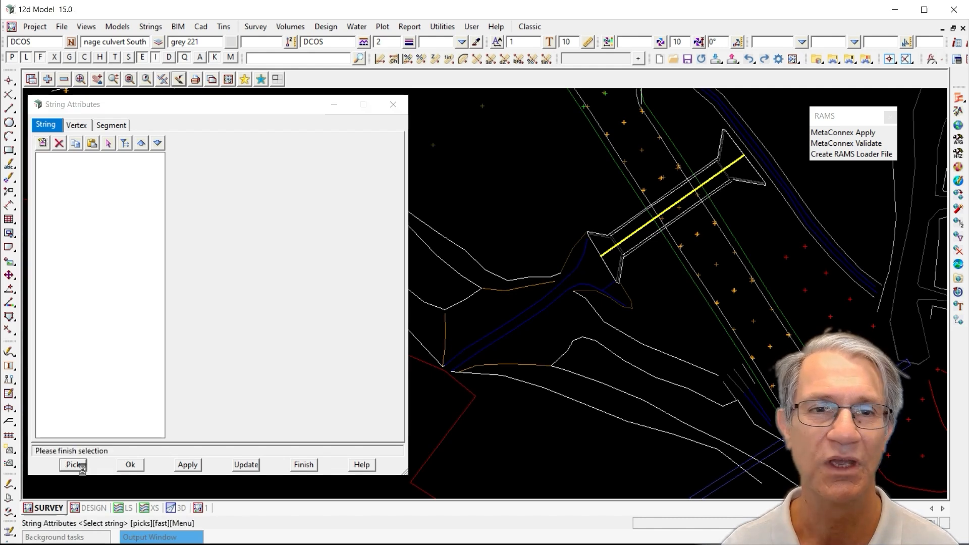
{"action": "left_click", "coordinate": [609, 258]}
{"action": "left_click", "coordinate": [610, 257]}
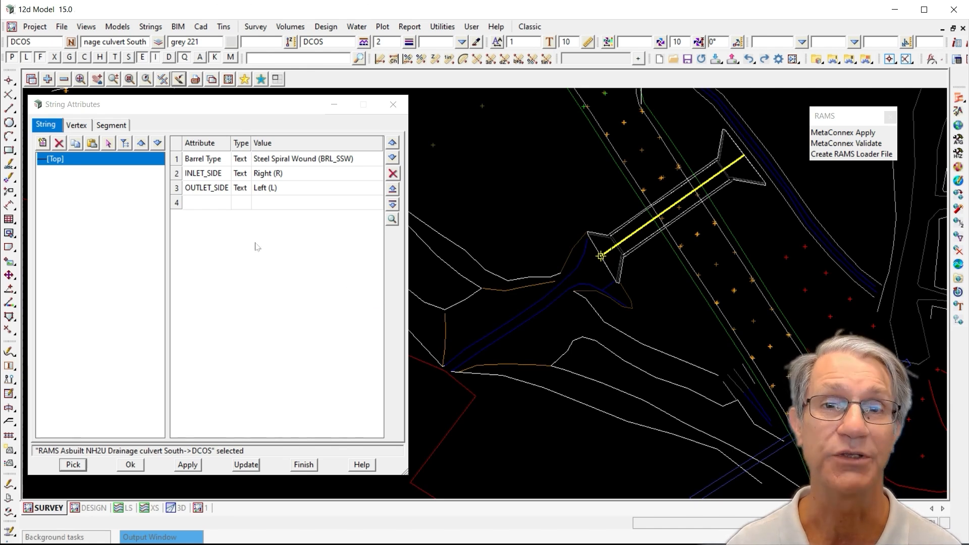
{"action": "left_click", "coordinate": [225, 162]}
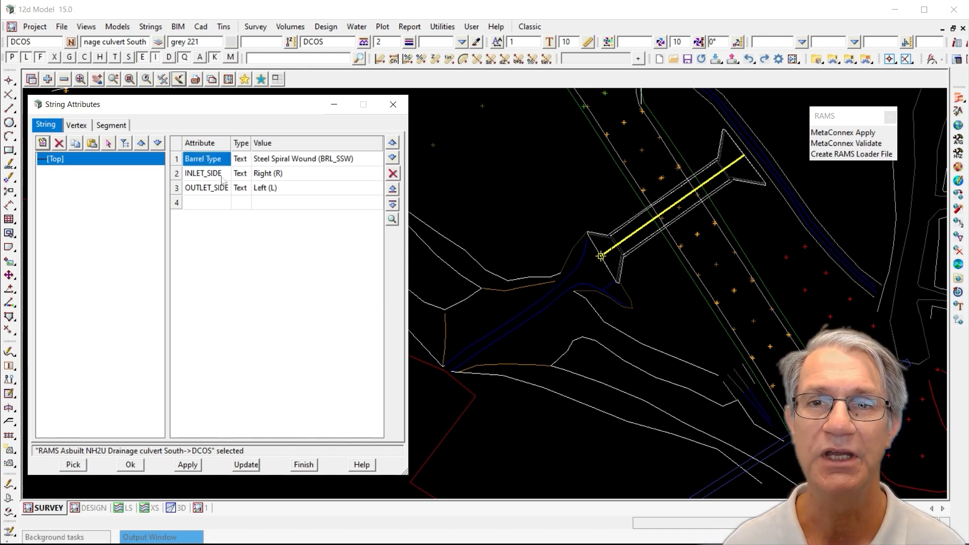
{"action": "left_click", "coordinate": [224, 175]}
{"action": "left_click", "coordinate": [225, 189]}
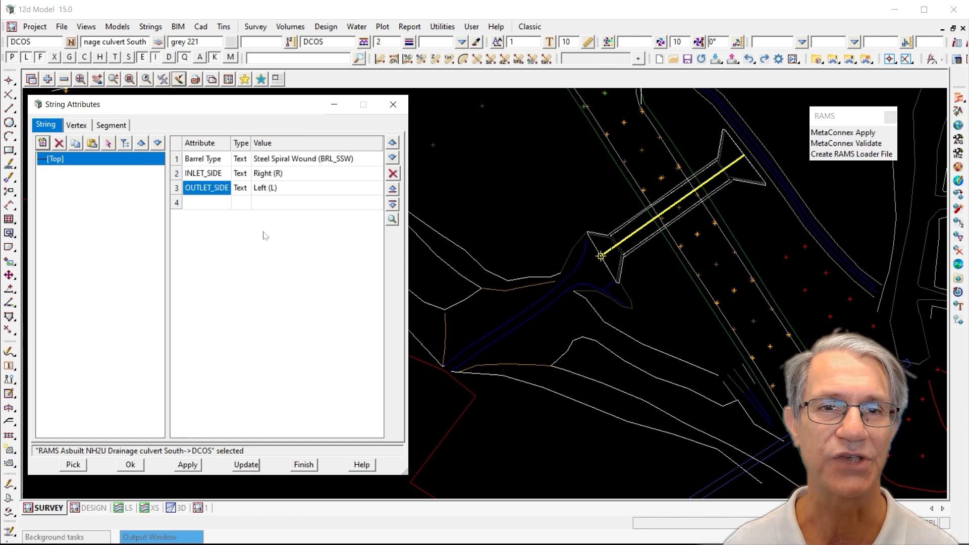
{"action": "left_click", "coordinate": [316, 174]}
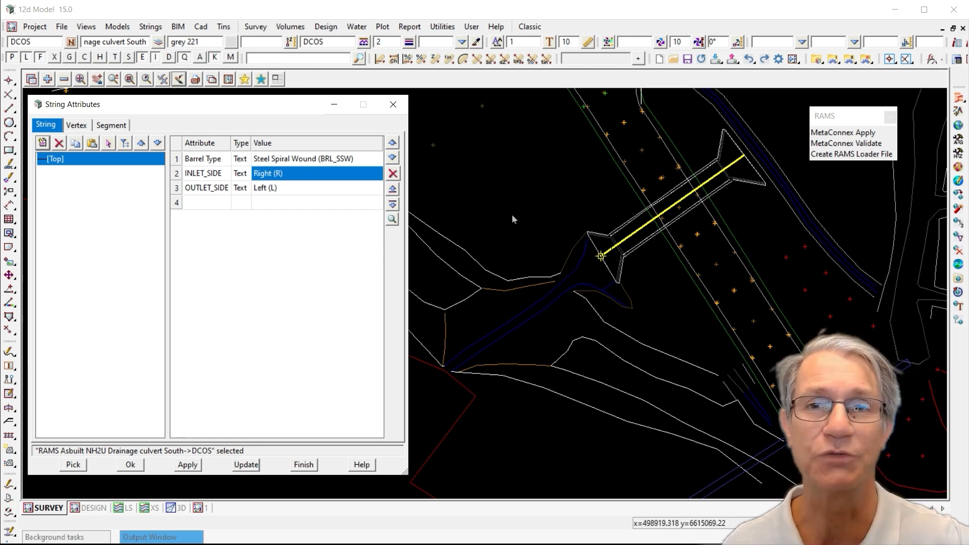
Run MetaConnex Apply on the culvert string with the RAMS.12dMetaConnex file, then refresh the string attributes
{"action": "left_click", "coordinate": [850, 133]}
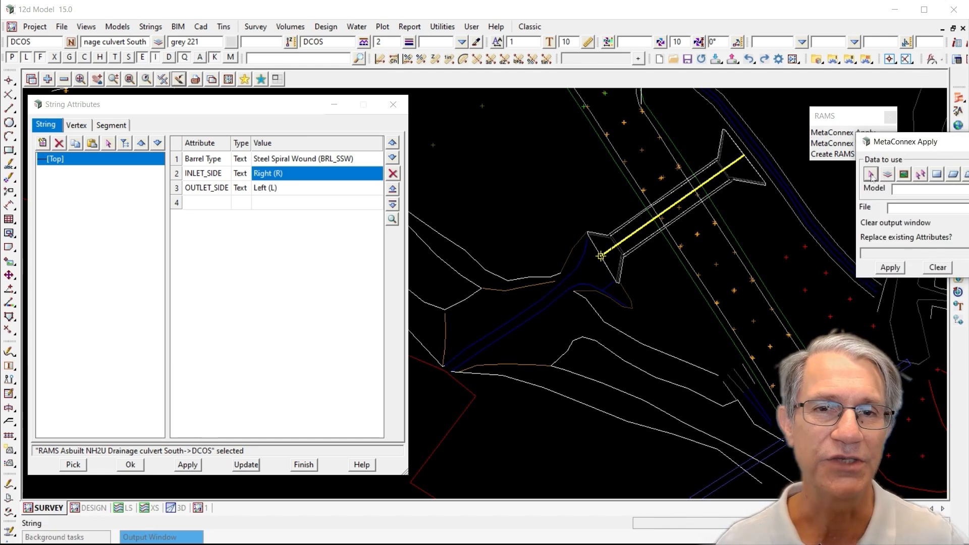
{"action": "left_click_drag", "start_coordinate": [903, 145], "coordinate": [535, 312]}
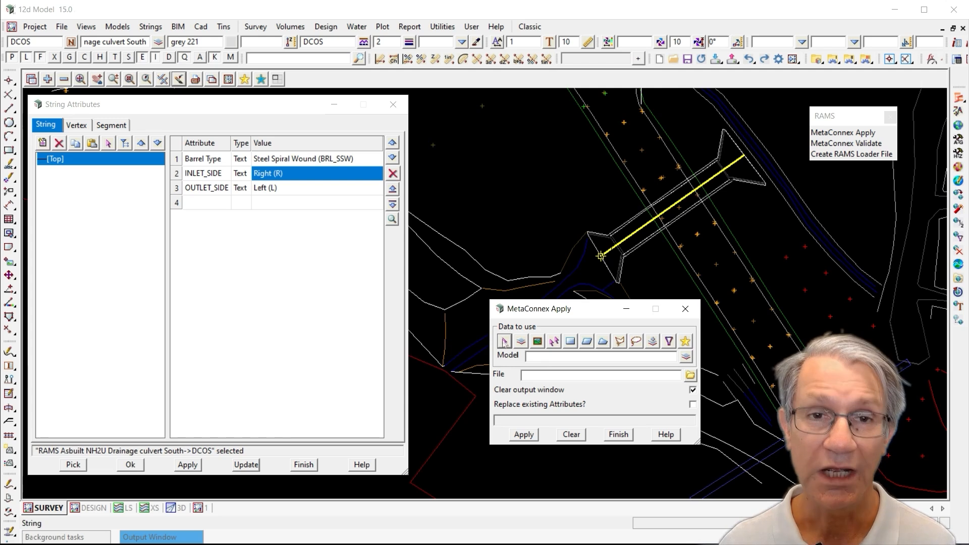
{"action": "left_click", "coordinate": [504, 342]}
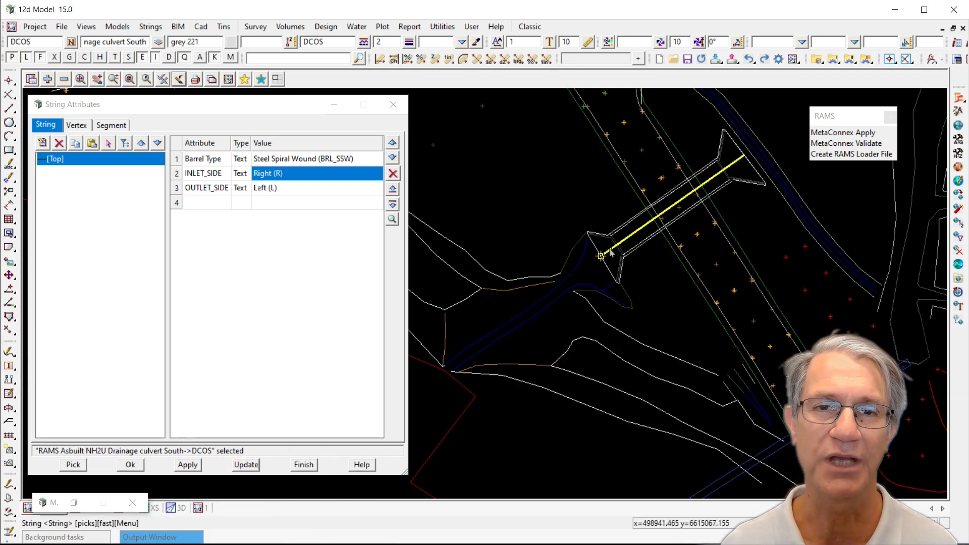
{"action": "left_click", "coordinate": [610, 252]}
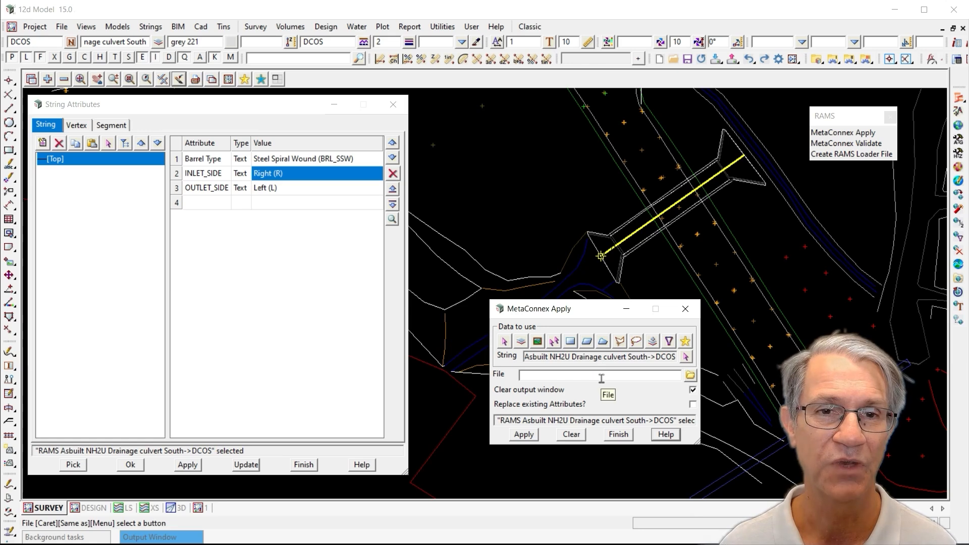
{"action": "left_click", "coordinate": [690, 376]}
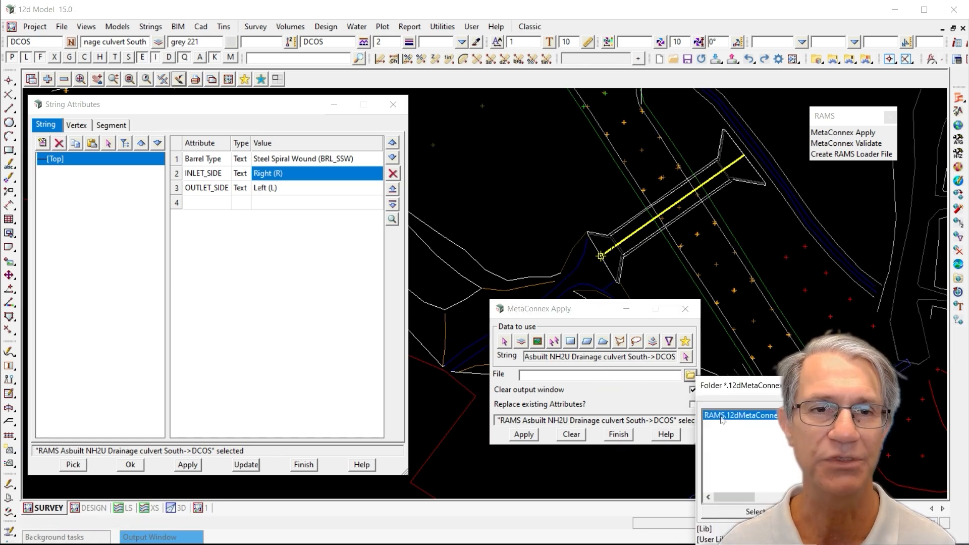
{"action": "double_click", "coordinate": [721, 418]}
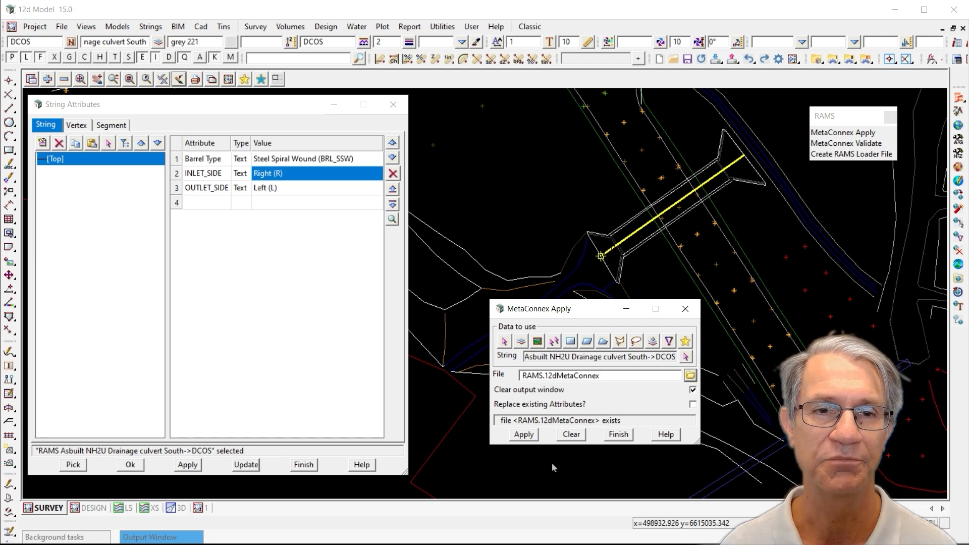
{"action": "left_click", "coordinate": [525, 435]}
{"action": "left_click", "coordinate": [619, 435]}
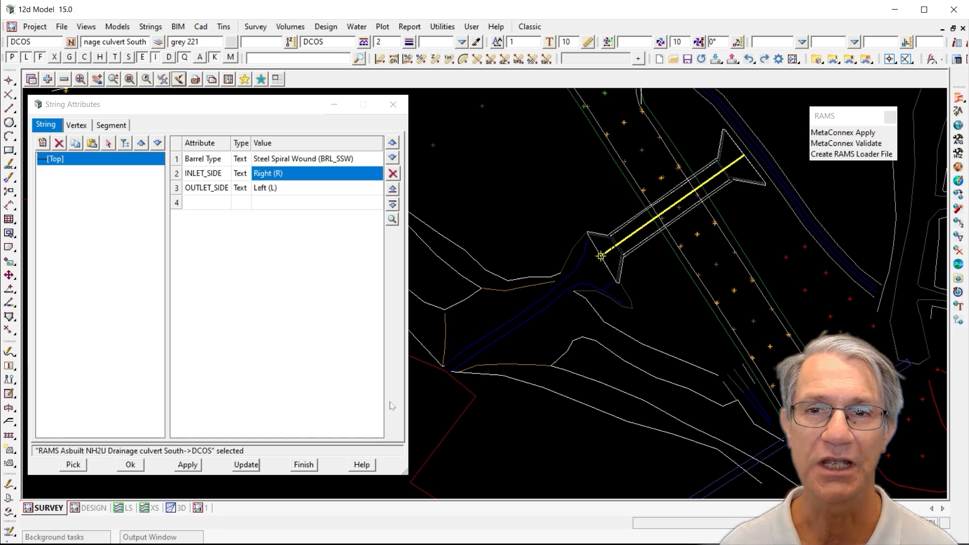
{"action": "left_click", "coordinate": [245, 465]}
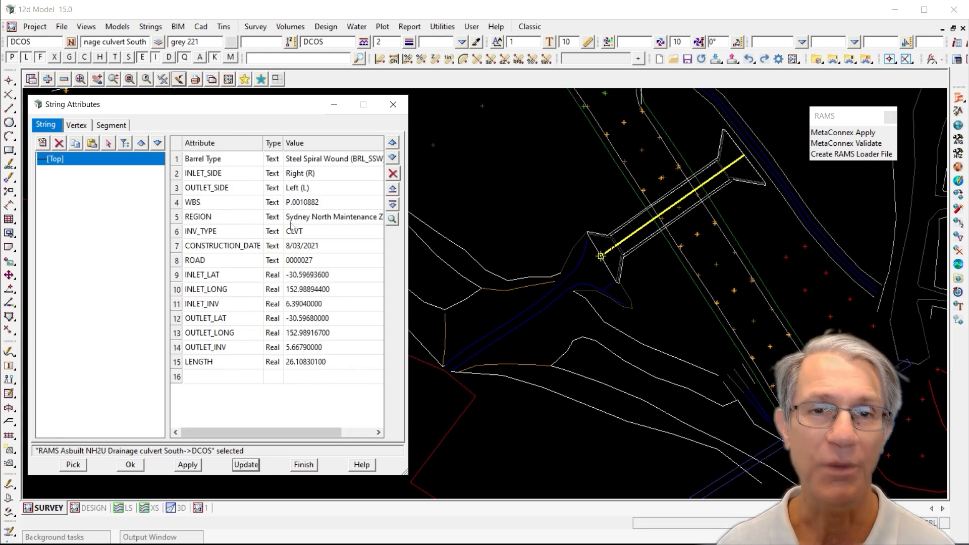
Examine the culvert string's added attributes, including inlet latitude, longitude, invert, length, and side values
{"action": "left_click", "coordinate": [213, 275]}
{"action": "left_click", "coordinate": [214, 289]}
{"action": "left_click", "coordinate": [222, 304]}
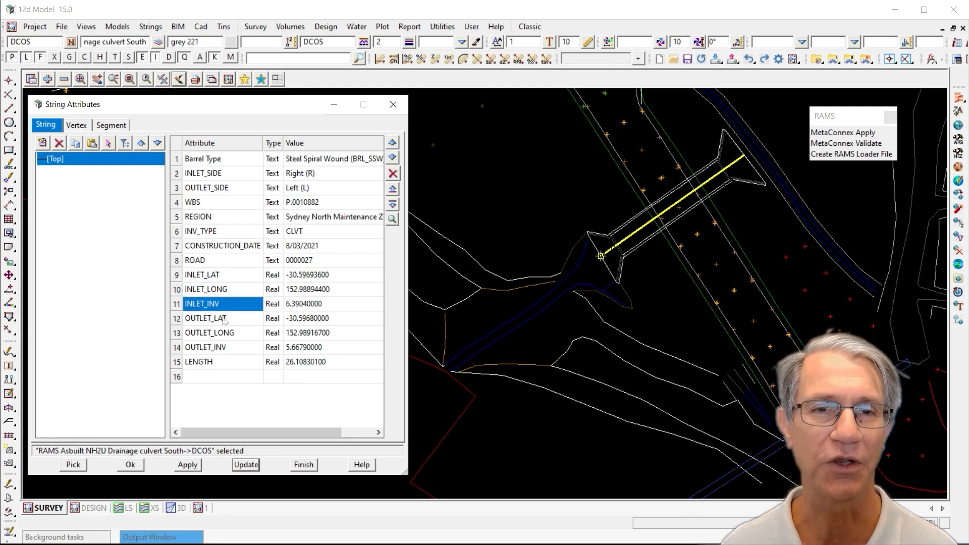
{"action": "left_click", "coordinate": [218, 367]}
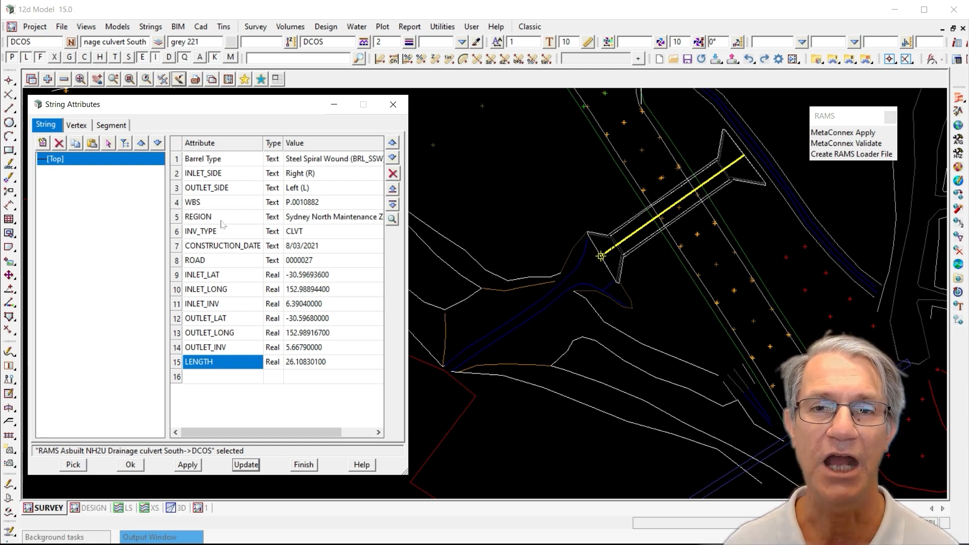
{"action": "left_click", "coordinate": [232, 161]}
{"action": "left_click", "coordinate": [231, 176]}
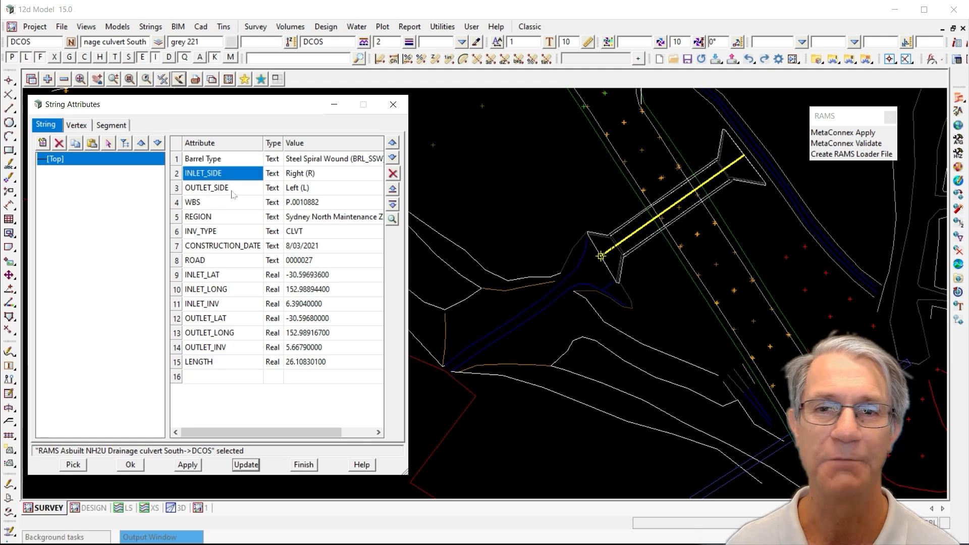
{"action": "left_click", "coordinate": [233, 191]}
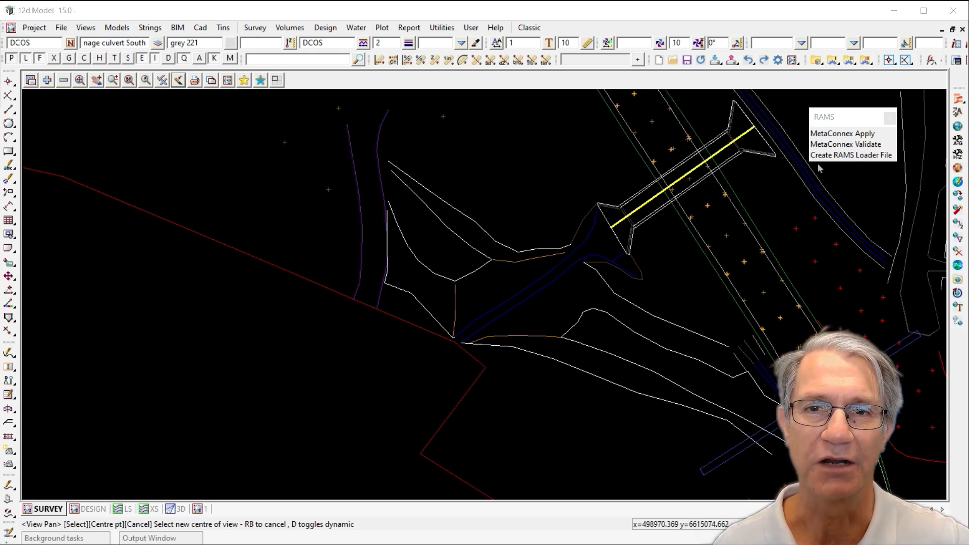
Start MetaConnex Validate for the culvert string and select the RAMS.12dMetaConnex file
{"action": "left_click", "coordinate": [834, 155]}
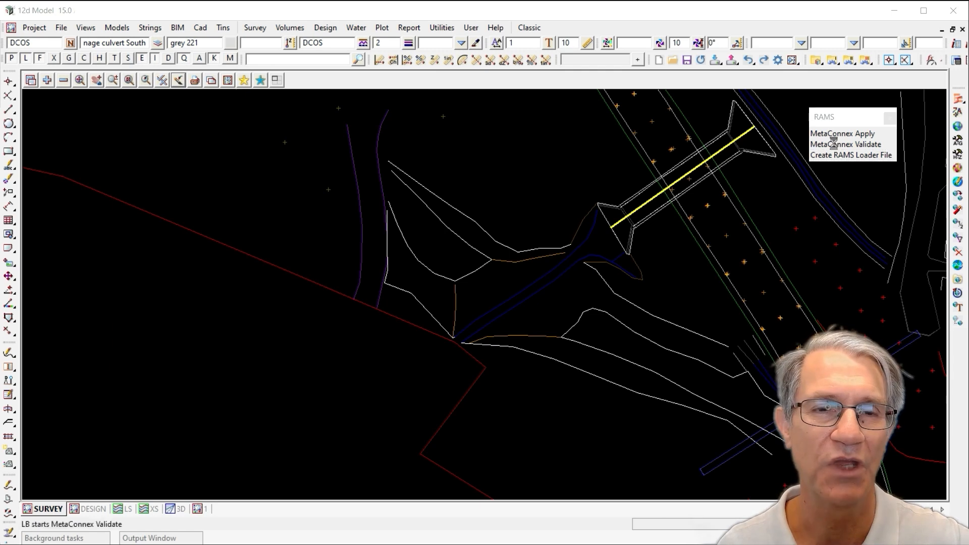
{"action": "left_click", "coordinate": [835, 145]}
{"action": "left_click", "coordinate": [854, 186]}
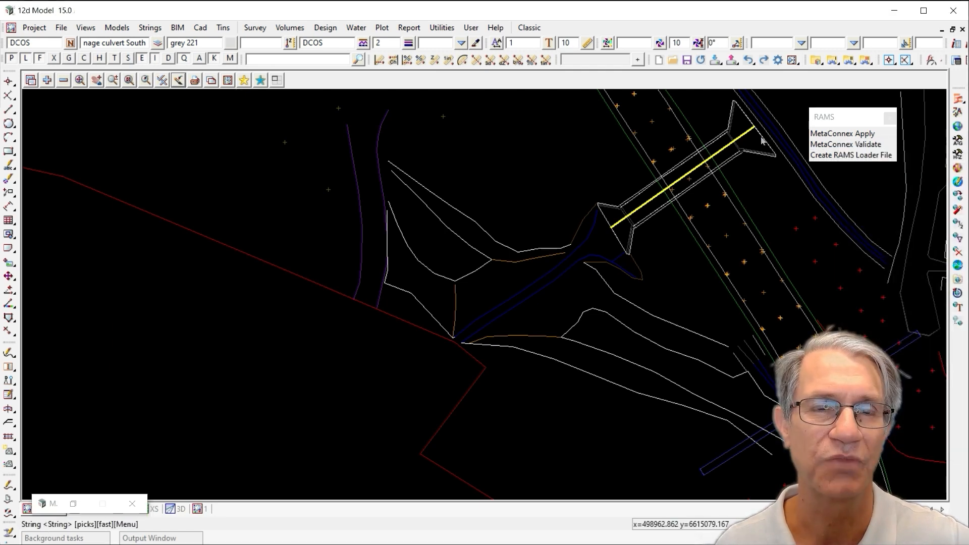
{"action": "left_click_drag", "start_coordinate": [884, 161], "coordinate": [330, 201]}
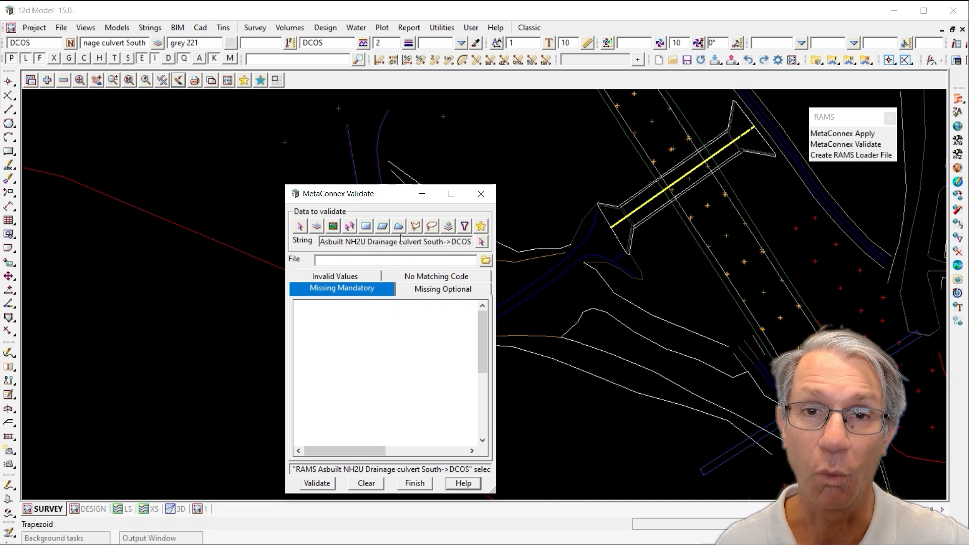
{"action": "left_click", "coordinate": [485, 260]}
{"action": "left_click", "coordinate": [523, 302]}
{"action": "double_click", "coordinate": [522, 302]}
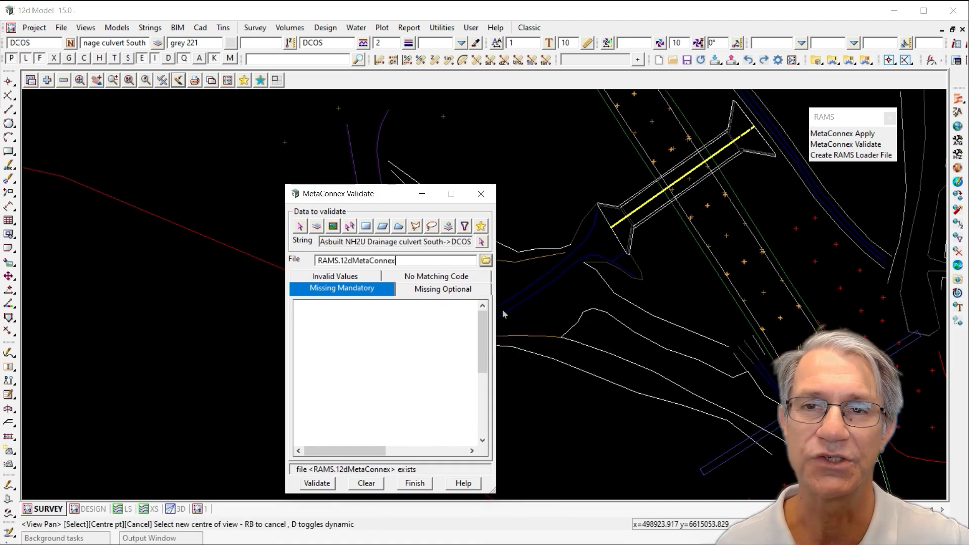
{"action": "left_click_drag", "start_coordinate": [497, 307], "coordinate": [560, 298]}
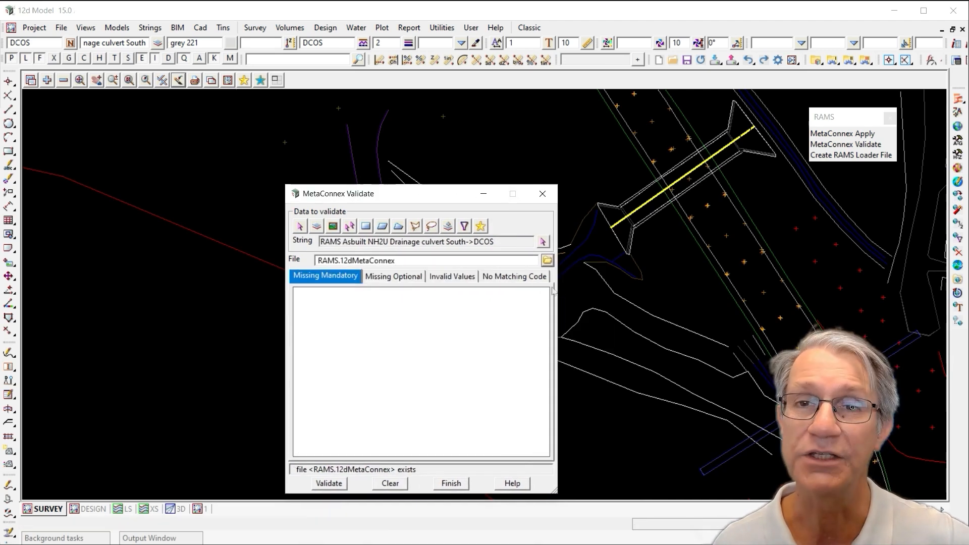
Run the validation of the culvert string against the RAMS specification
{"action": "left_click", "coordinate": [529, 283]}
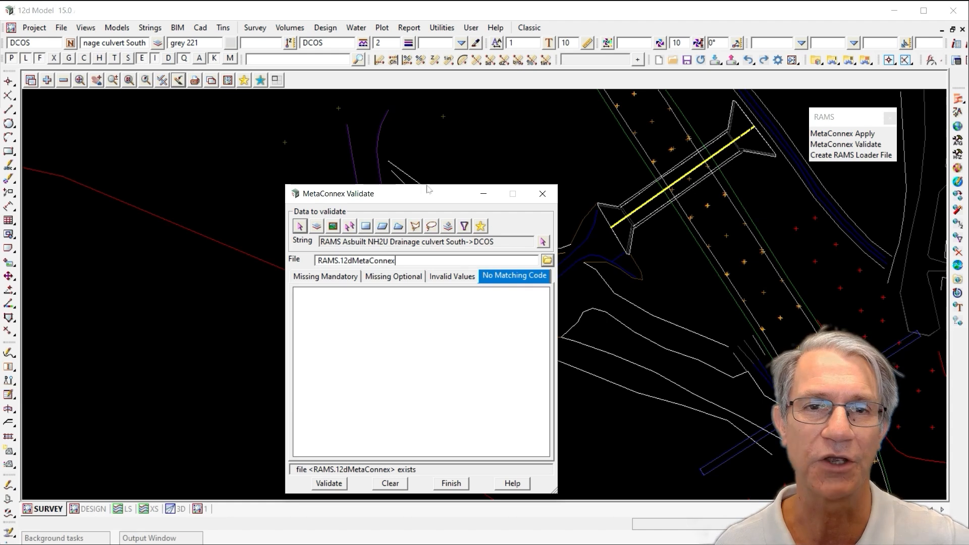
{"action": "left_click_drag", "start_coordinate": [423, 194], "coordinate": [451, 197]}
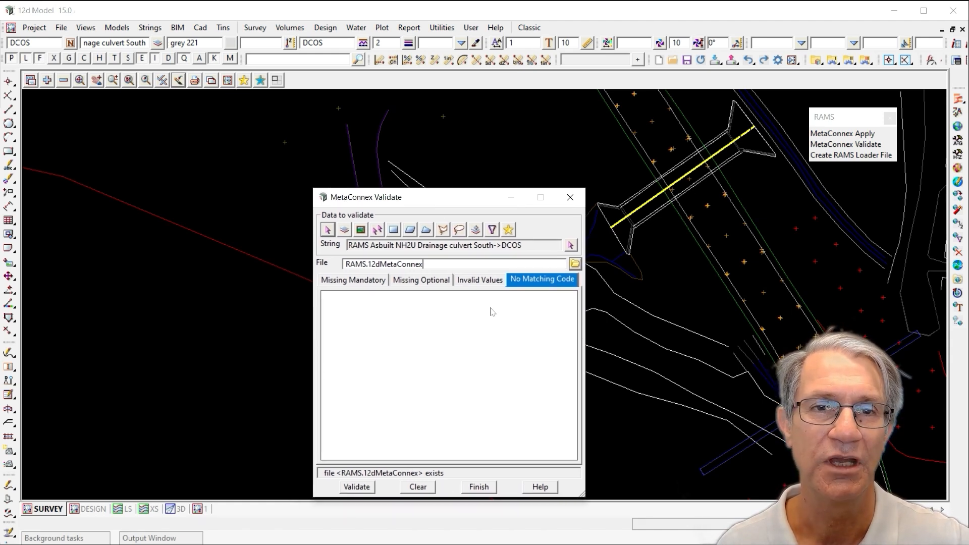
{"action": "left_click", "coordinate": [481, 282]}
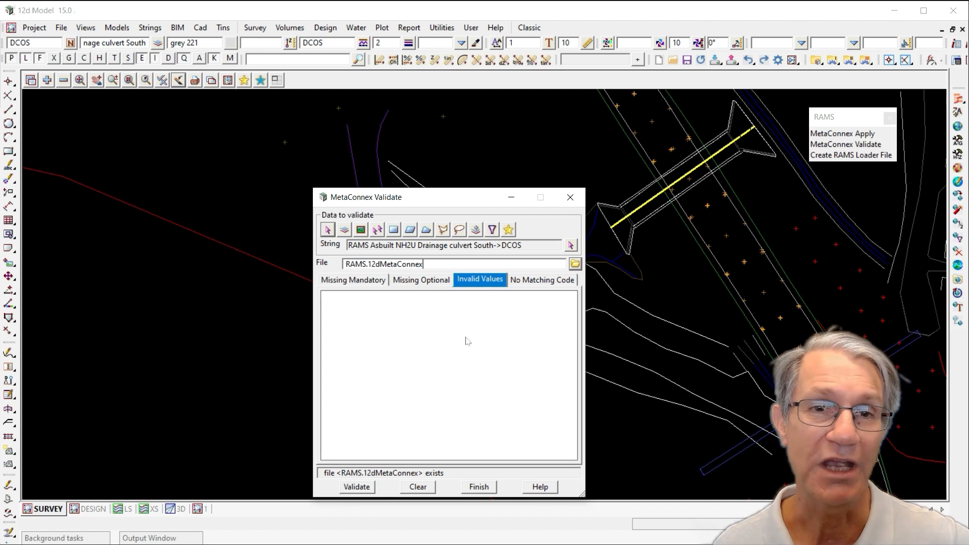
{"action": "left_click", "coordinate": [432, 284]}
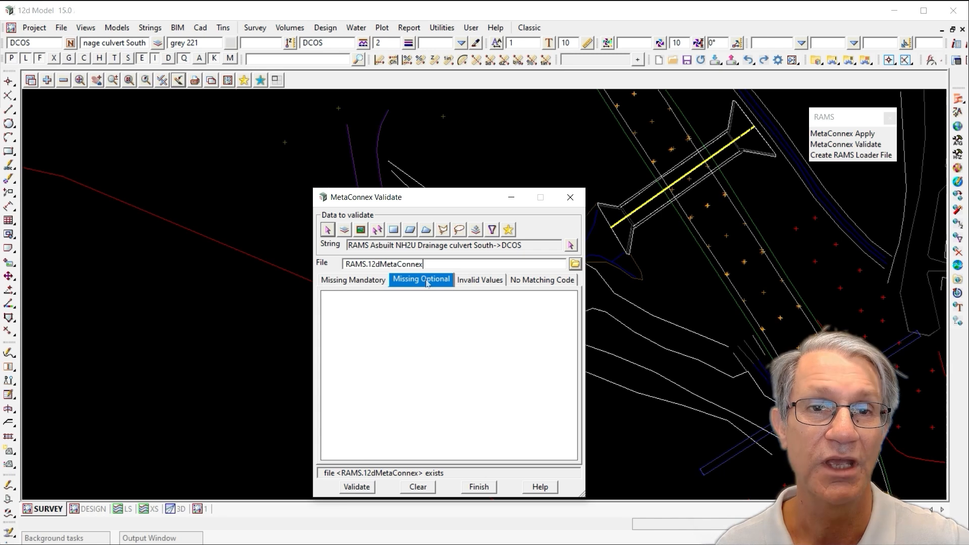
{"action": "left_click", "coordinate": [362, 282]}
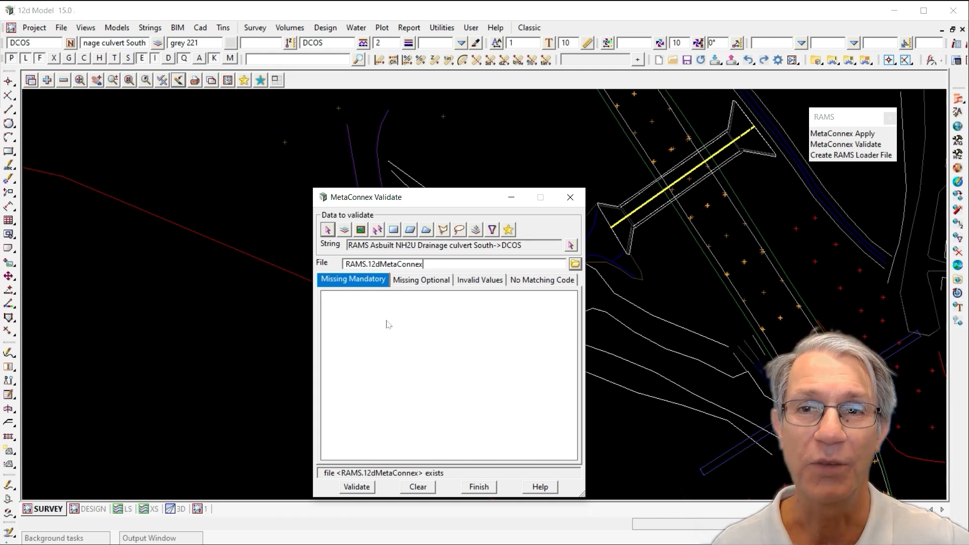
{"action": "left_click", "coordinate": [364, 487]}
Examine the validation result tabs, expanding the missing optional and missing mandatory attribute lists for the culvert string
{"action": "left_click", "coordinate": [536, 282]}
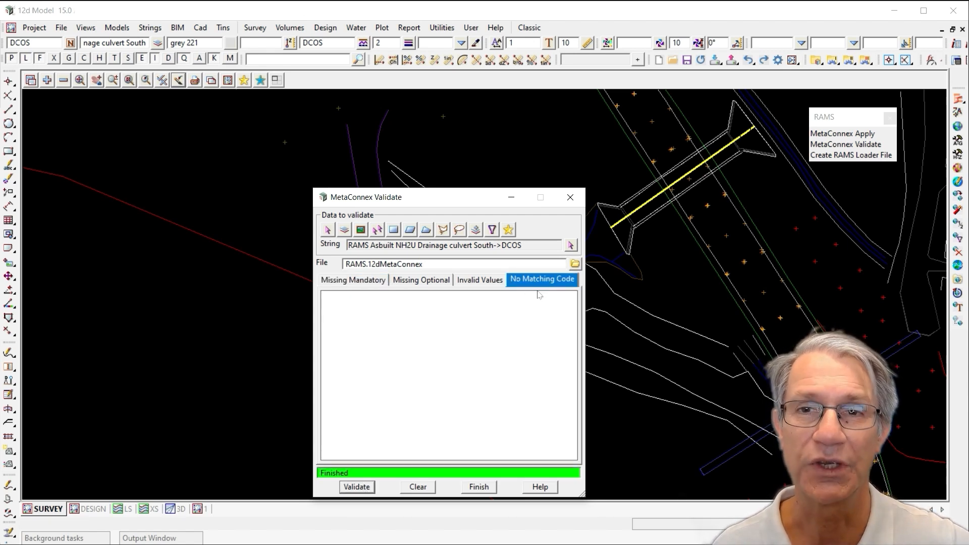
{"action": "left_click", "coordinate": [489, 282]}
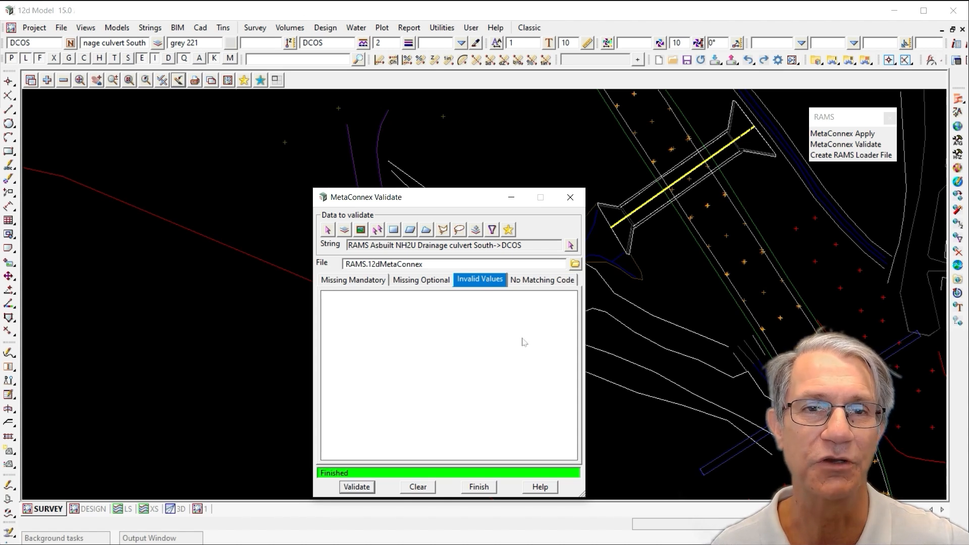
{"action": "left_click", "coordinate": [418, 282]}
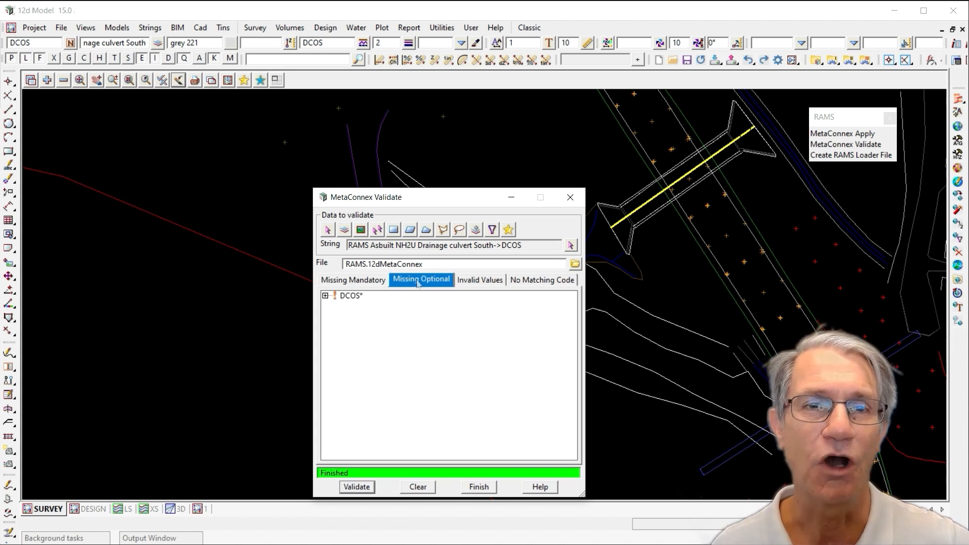
{"action": "left_click", "coordinate": [326, 295]}
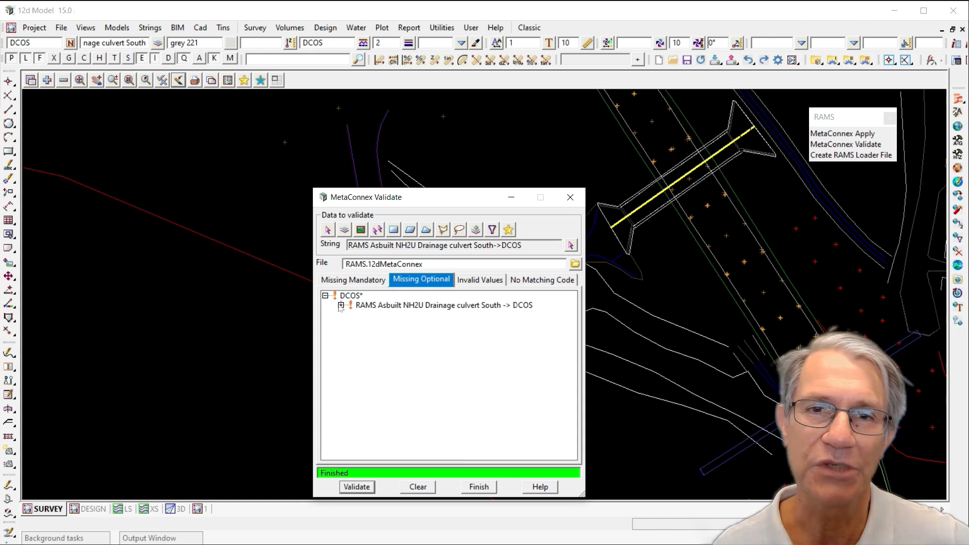
{"action": "left_click", "coordinate": [341, 305]}
{"action": "mouse_move", "coordinate": [576, 309]}
{"action": "left_mouse_down"}
{"action": "mouse_move", "coordinate": [577, 455]}
{"action": "mouse_move", "coordinate": [587, 297]}
{"action": "left_mouse_up"}
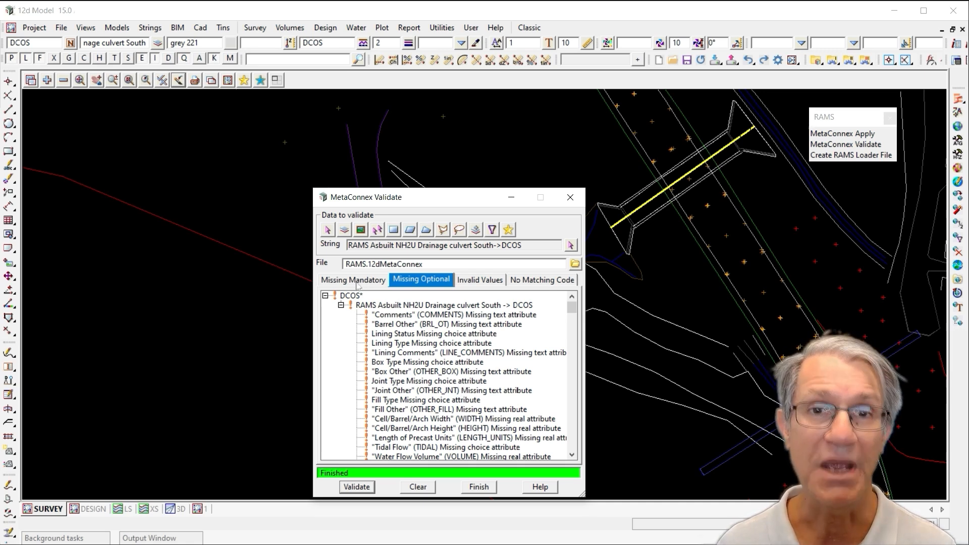
{"action": "left_click", "coordinate": [356, 281]}
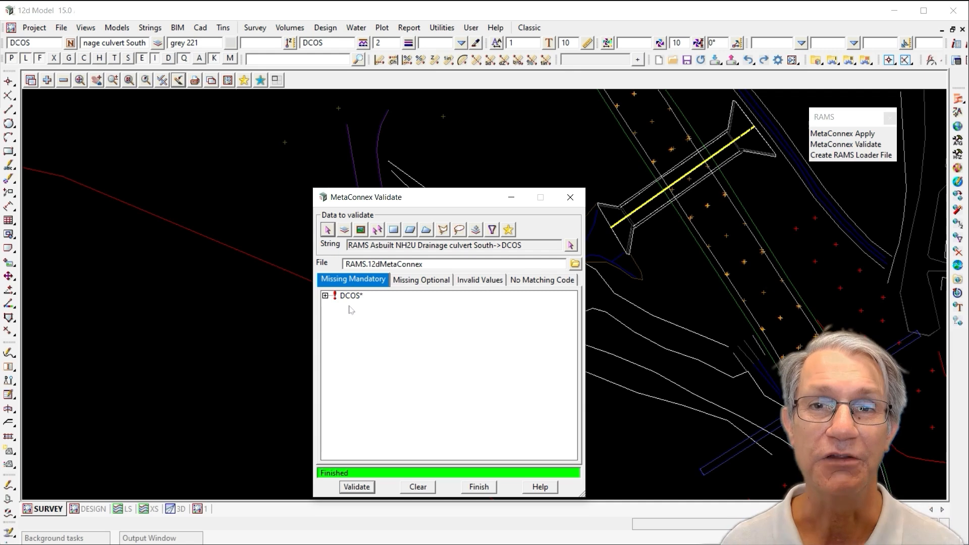
{"action": "left_click", "coordinate": [325, 296]}
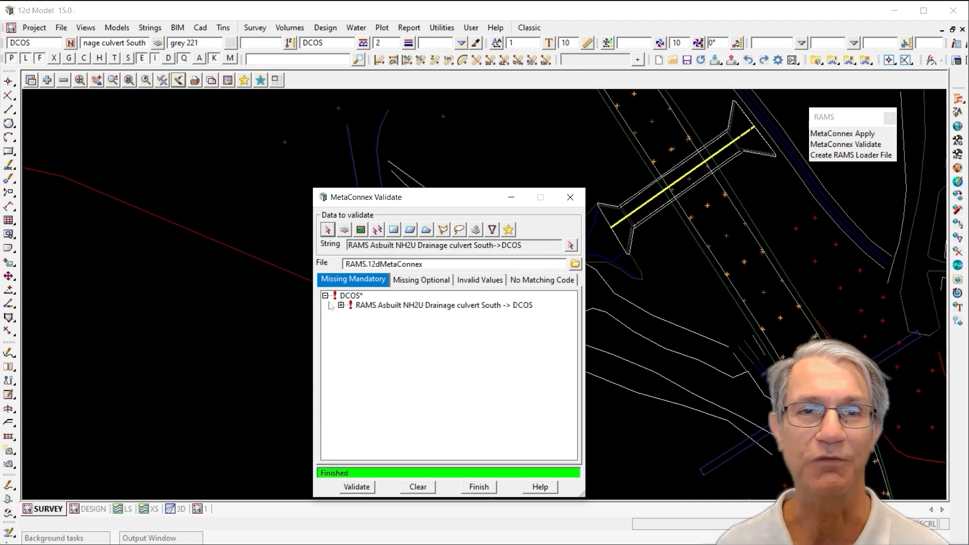
{"action": "left_click", "coordinate": [341, 306]}
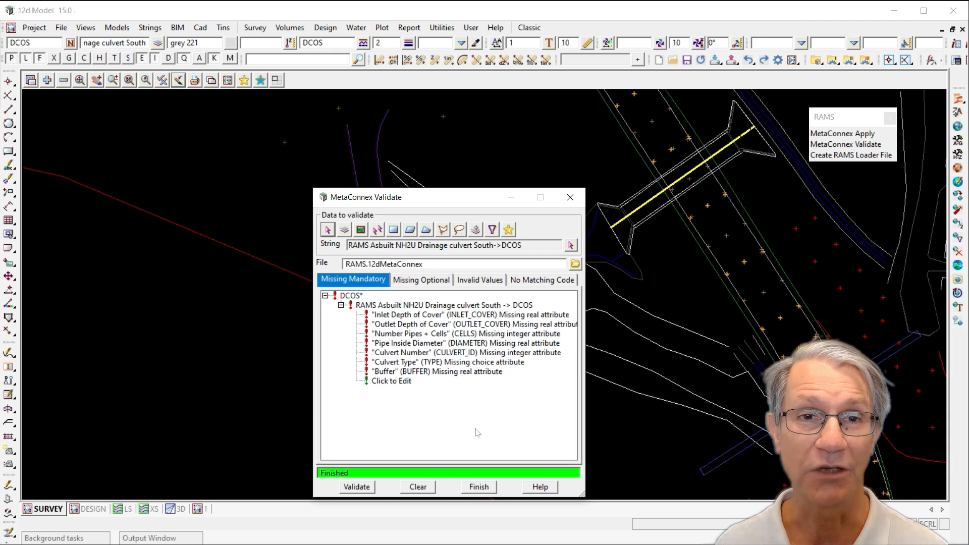
Step through each missing mandatory attribute in the list to highlight it on the culvert string
{"action": "left_click", "coordinate": [413, 317]}
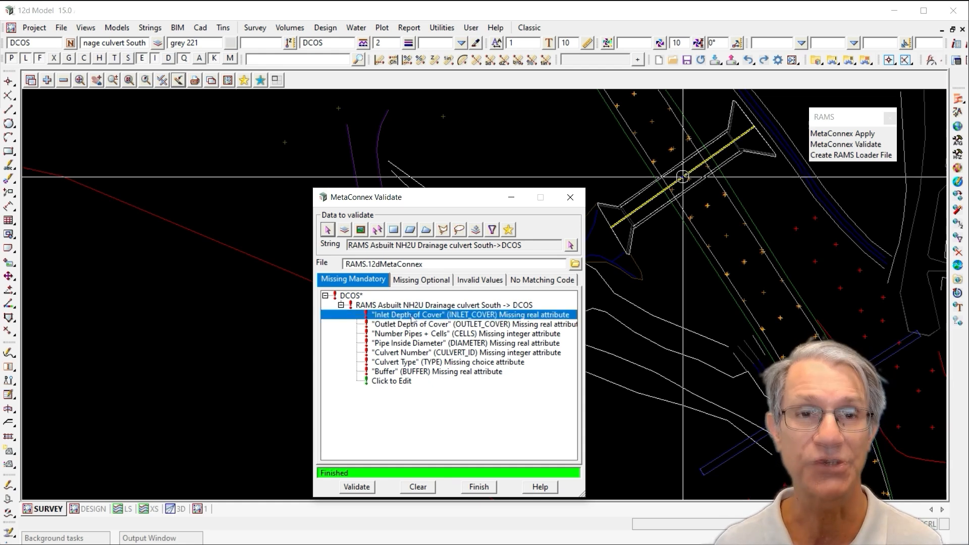
{"action": "left_click", "coordinate": [429, 325]}
{"action": "left_click", "coordinate": [426, 334]}
{"action": "left_click", "coordinate": [422, 315]}
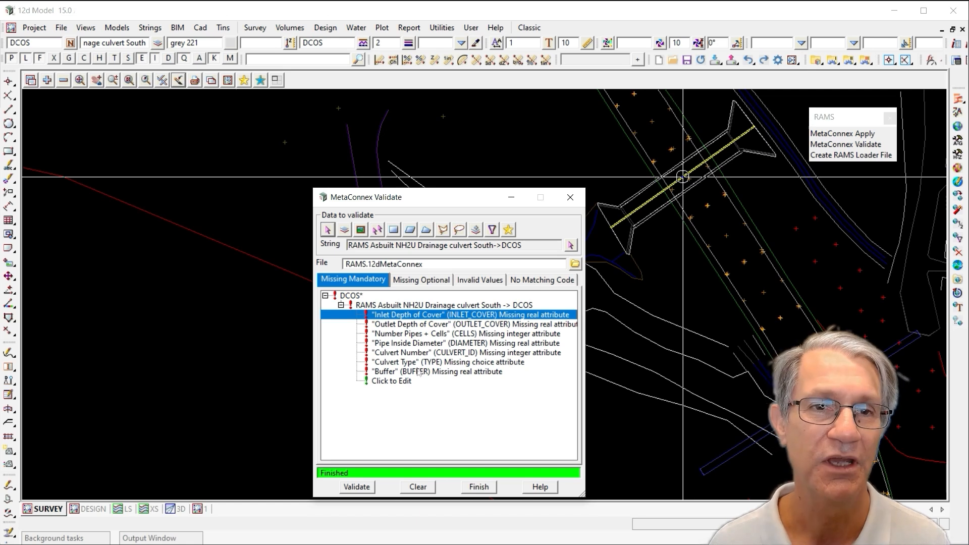
{"action": "left_click", "coordinate": [418, 326]}
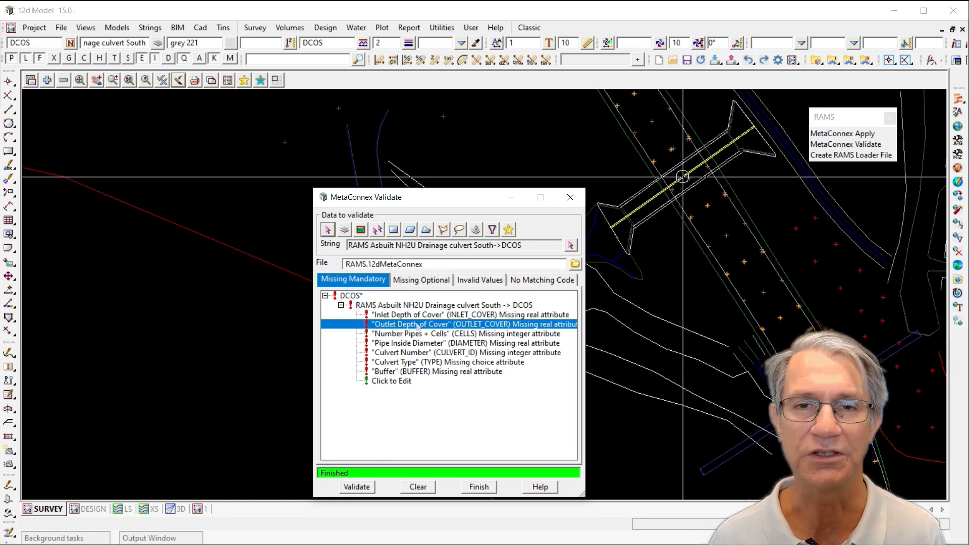
{"action": "left_click", "coordinate": [445, 335]}
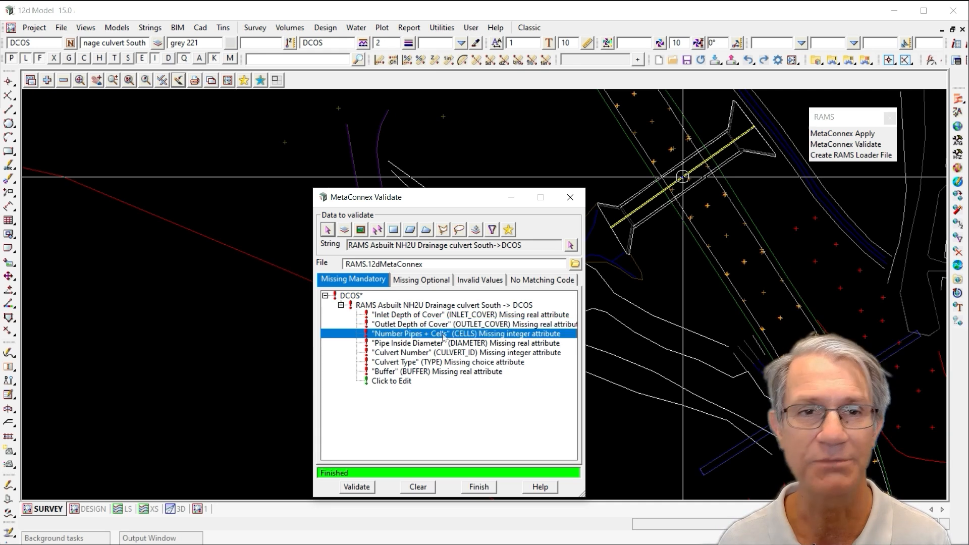
{"action": "left_click", "coordinate": [446, 343]}
{"action": "left_click", "coordinate": [445, 353]}
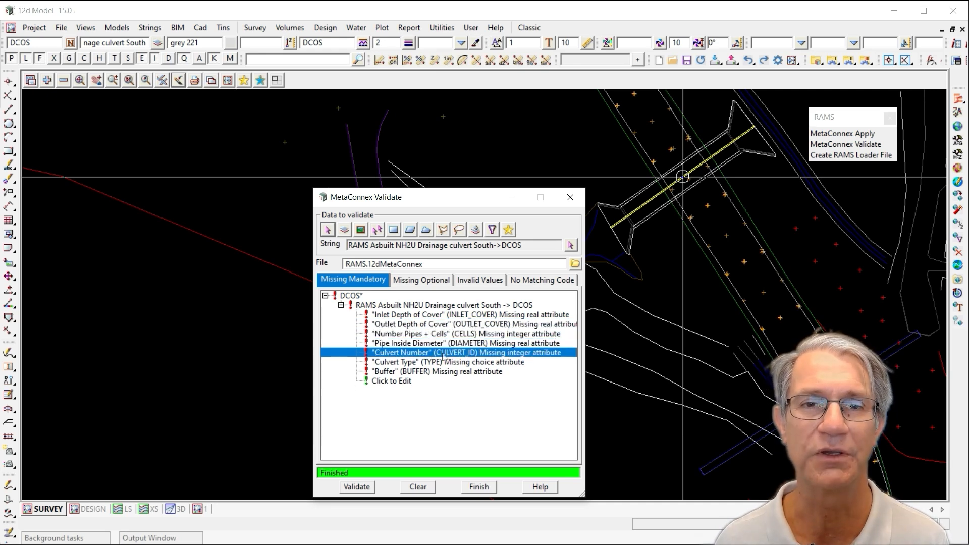
{"action": "left_click", "coordinate": [441, 363]}
{"action": "left_click", "coordinate": [439, 373]}
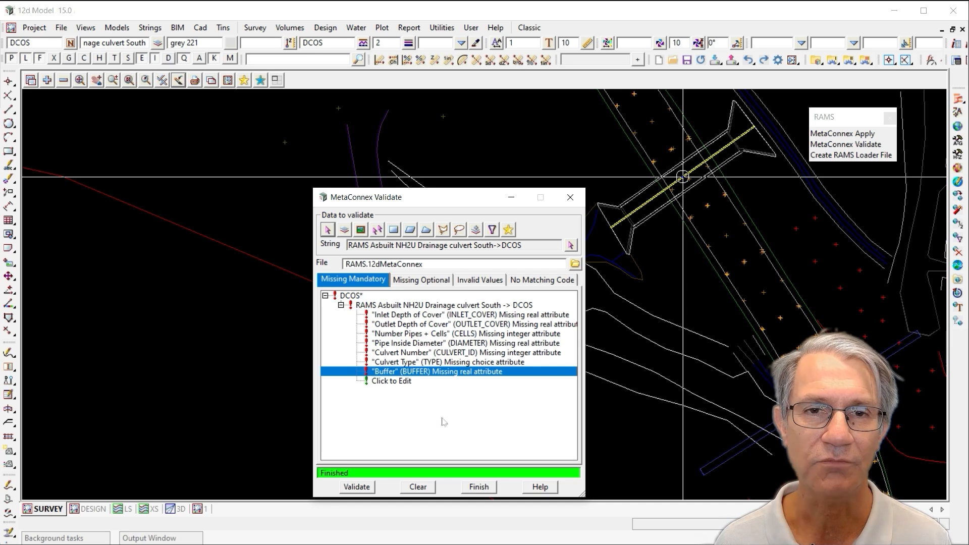
Open the culvert attribute editor from the validation list and set the Inlet Depth of Cover to 0.5
{"action": "left_click", "coordinate": [387, 385]}
{"action": "left_click_drag", "start_coordinate": [484, 404], "coordinate": [123, 126]}
{"action": "left_click_drag", "start_coordinate": [457, 205], "coordinate": [567, 217]}
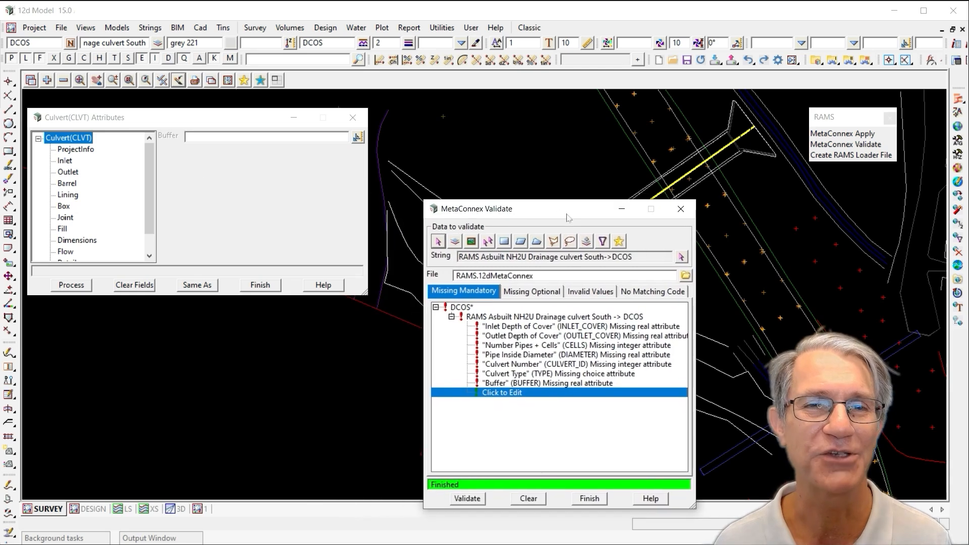
{"action": "left_click_drag", "start_coordinate": [368, 294], "coordinate": [395, 468]}
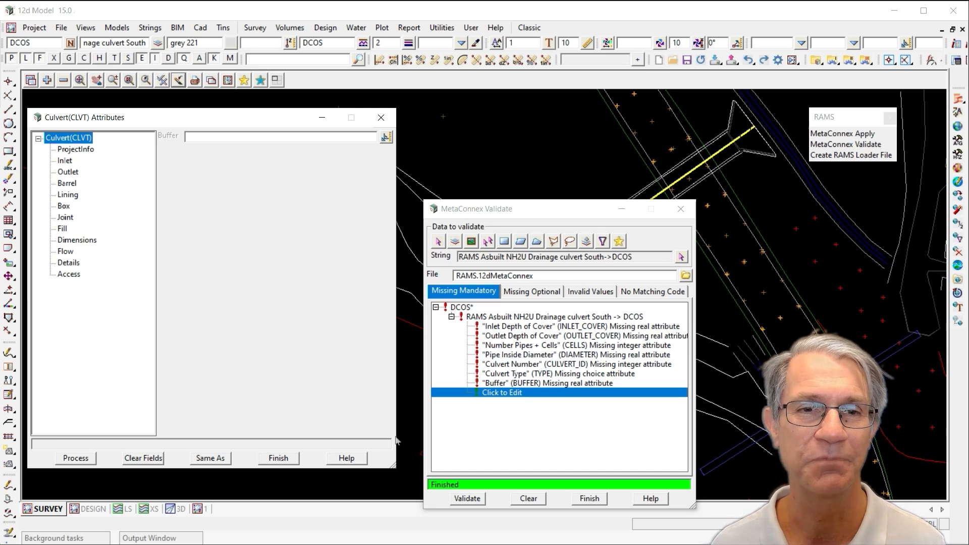
{"action": "left_click", "coordinate": [513, 326]}
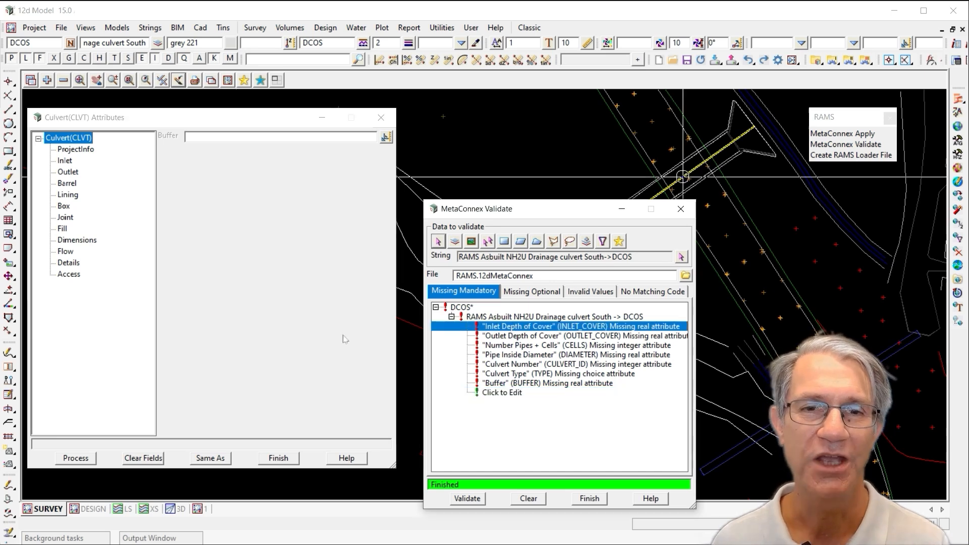
{"action": "left_click", "coordinate": [65, 161]}
{"action": "left_click", "coordinate": [239, 206]}
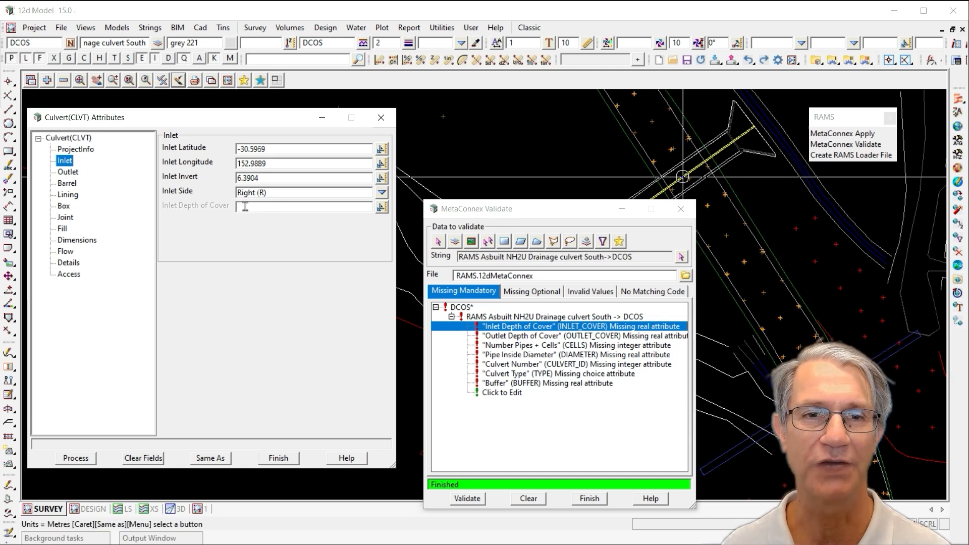
{"action": "type", "text": "0.5"}
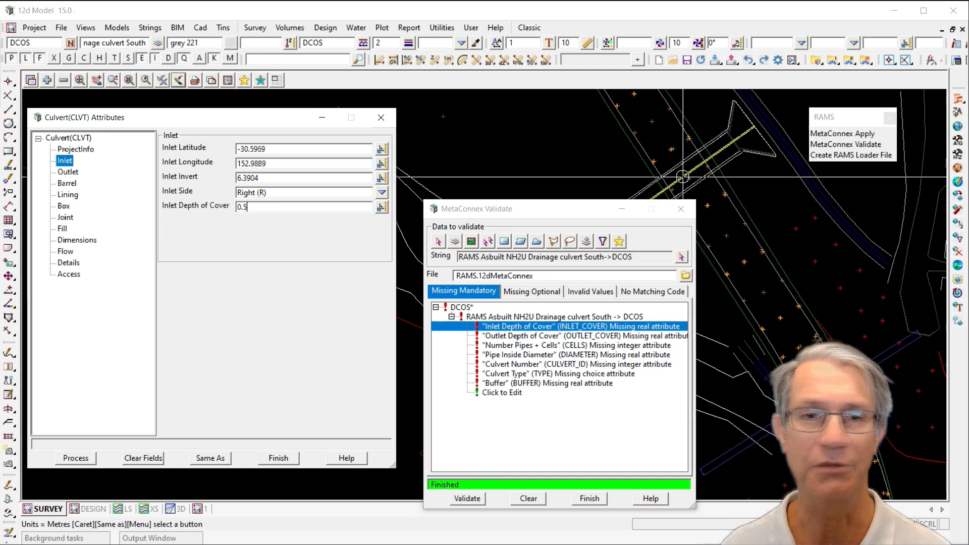
{"action": "key", "text": "Return"}
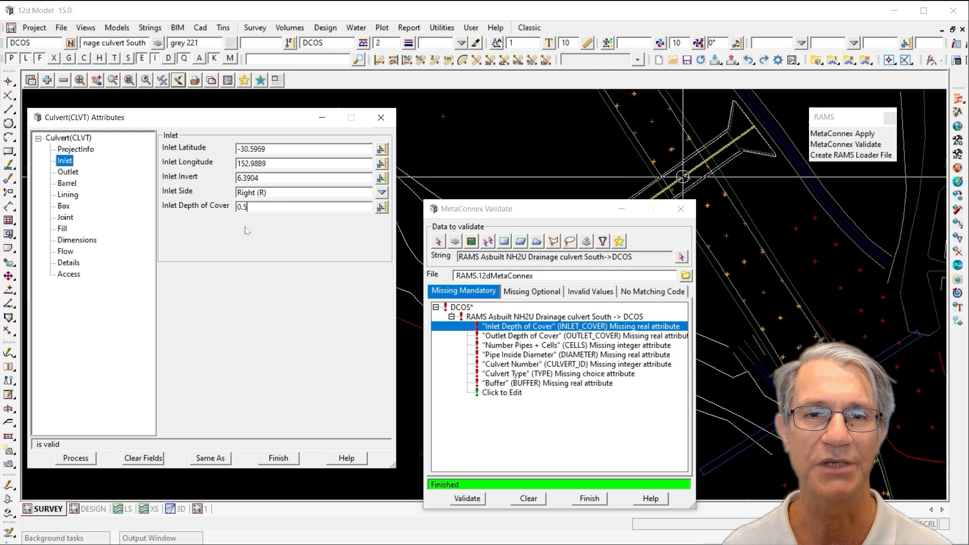
Set the Outlet Depth of Cover to 0.5
{"action": "left_click", "coordinate": [68, 172]}
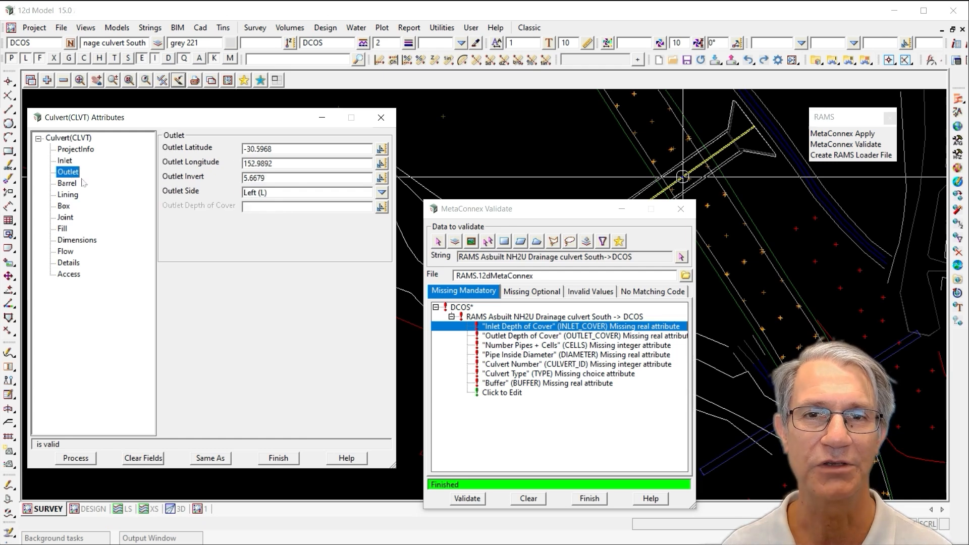
{"action": "left_click", "coordinate": [256, 204]}
{"action": "type", "text": "0.5"}
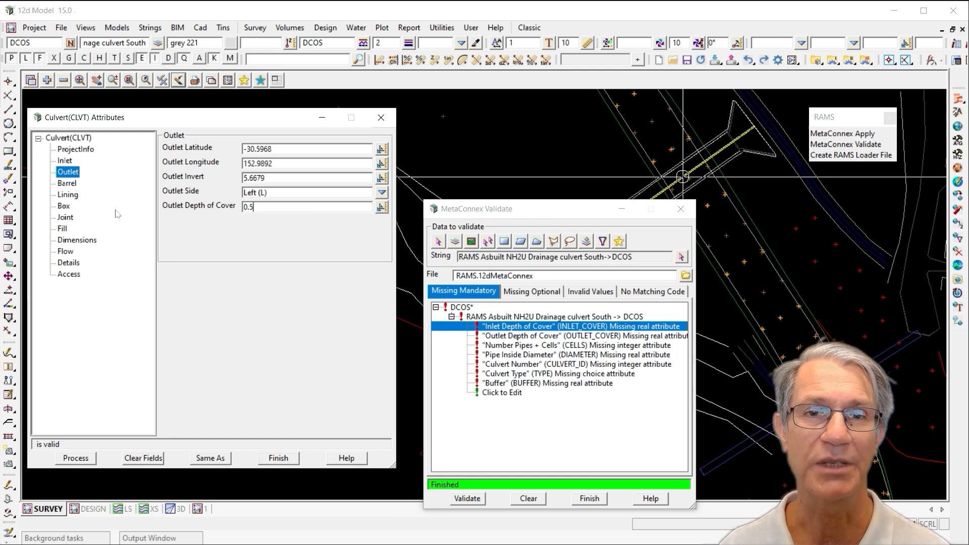
Under Dimensions, set Number Pipes + Cells to 1 and Pipe Inside Diameter to 1.2
{"action": "left_click", "coordinate": [86, 241]}
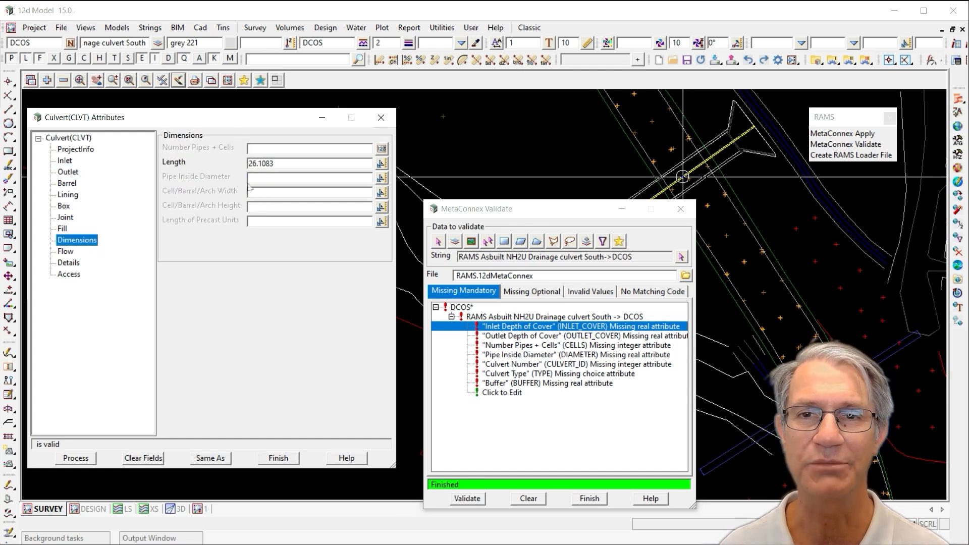
{"action": "left_click", "coordinate": [282, 148]}
{"action": "type", "text": "1"}
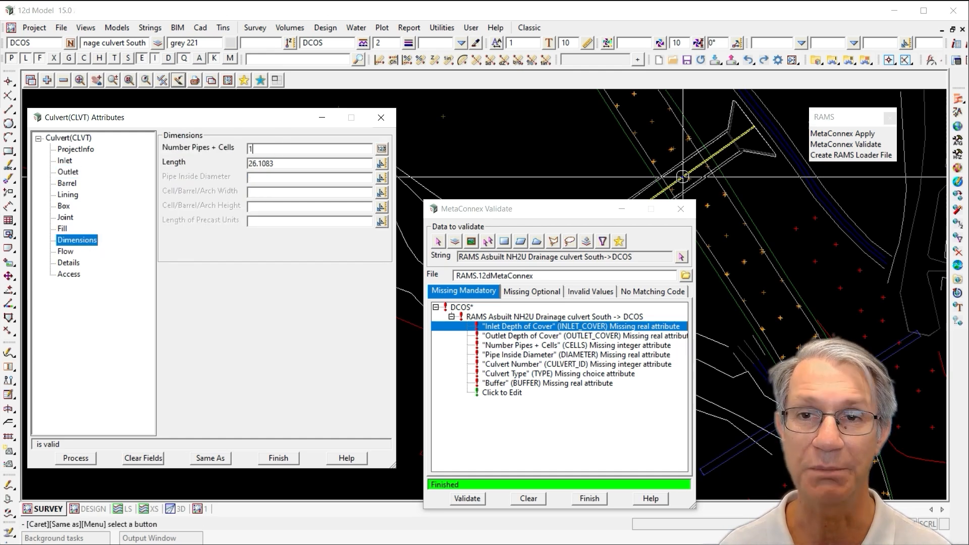
{"action": "left_click", "coordinate": [310, 179]}
{"action": "type", "text": "1.2"}
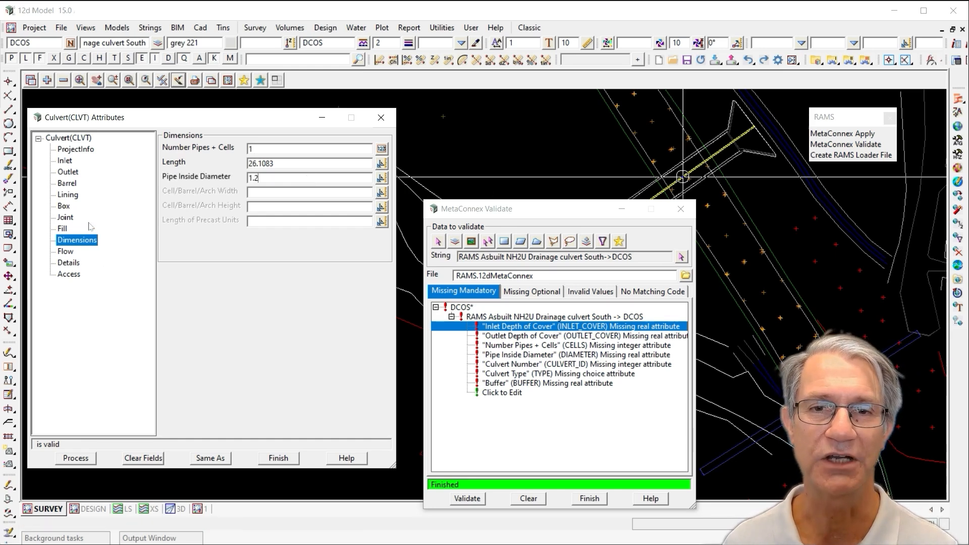
Under Details, set the Culvert Number to 300015 and the Culvert Type to Pipe (4)
{"action": "left_click", "coordinate": [80, 262]}
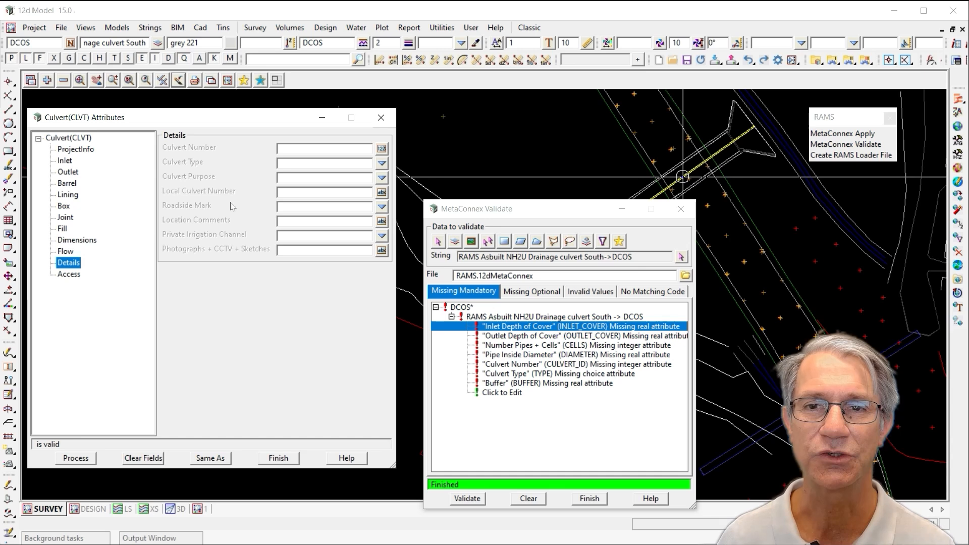
{"action": "left_click", "coordinate": [298, 149]}
{"action": "type", "text": "300015"}
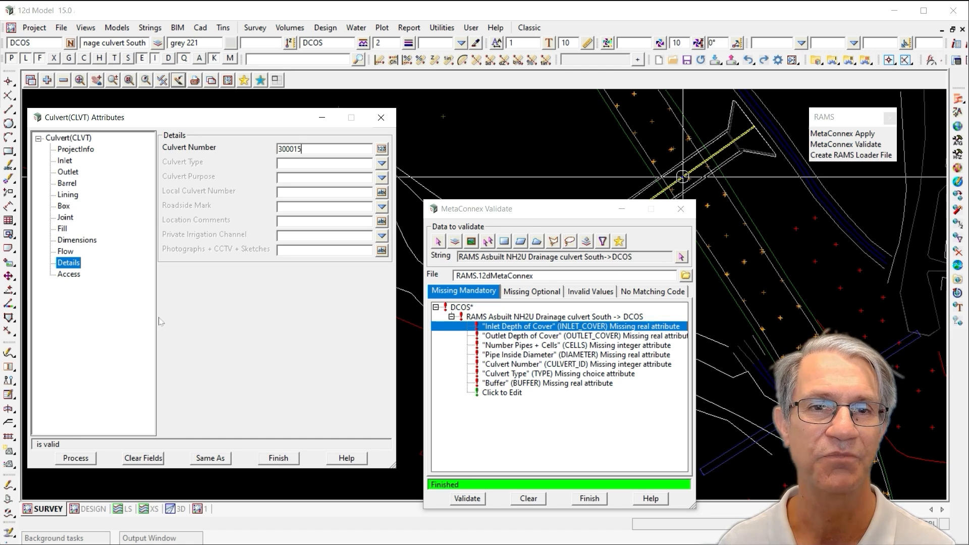
{"action": "left_click", "coordinate": [382, 164]}
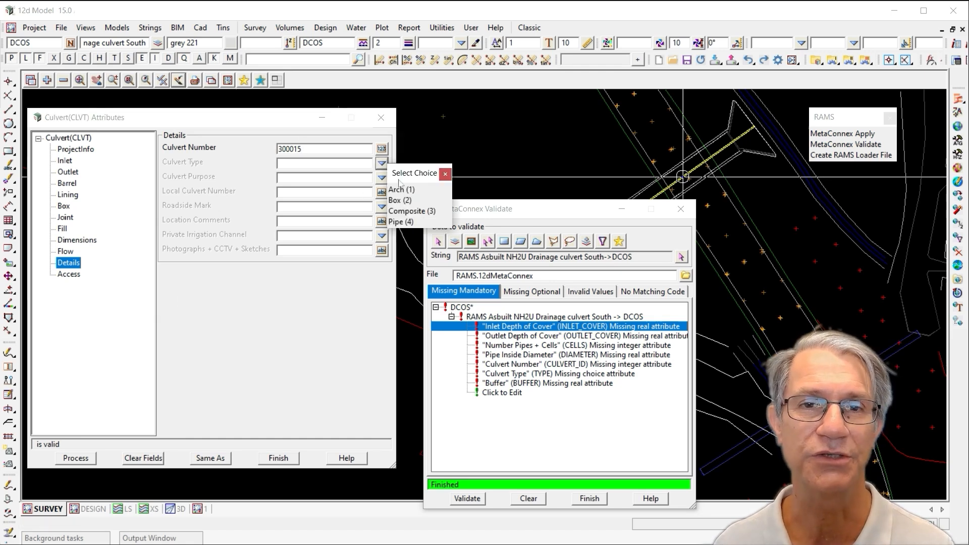
{"action": "left_click", "coordinate": [402, 221]}
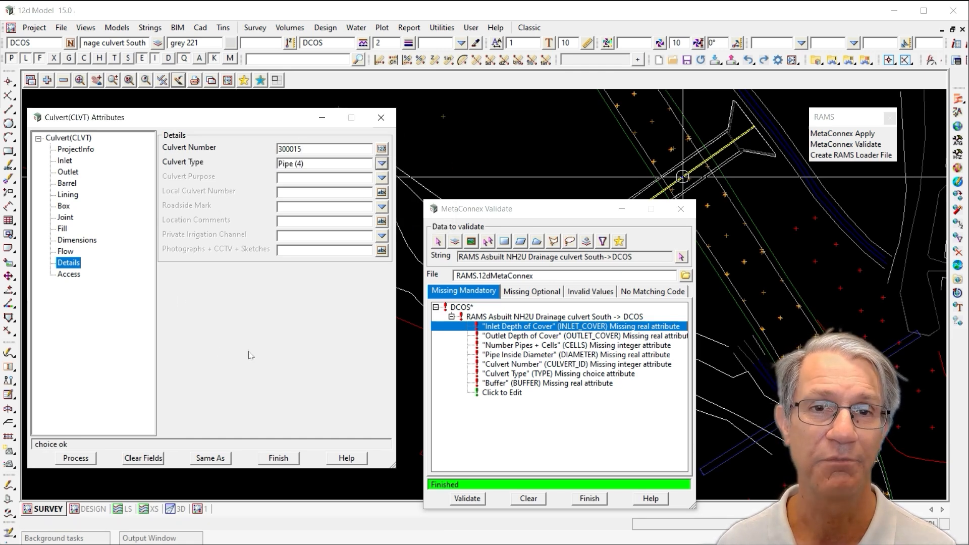
Set the culvert's Buffer to 50, then process the attributes and close the attribute editor
{"action": "left_click", "coordinate": [80, 139]}
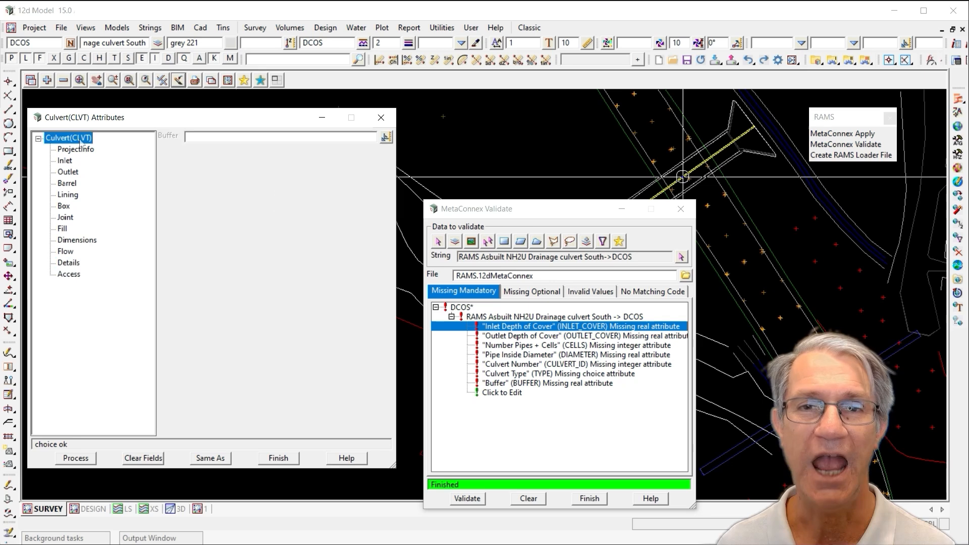
{"action": "left_click", "coordinate": [268, 137]}
{"action": "type", "text": "50"}
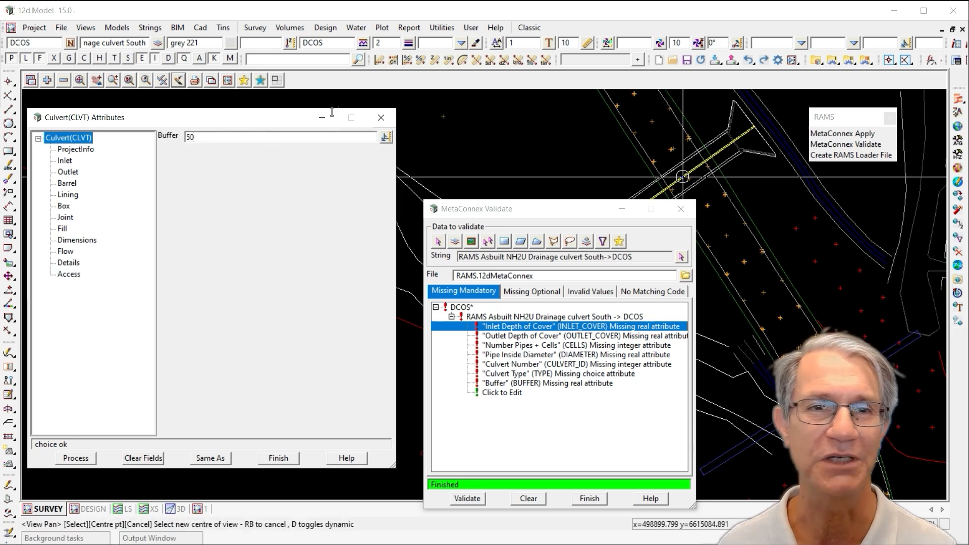
{"action": "left_click", "coordinate": [75, 457]}
{"action": "left_click", "coordinate": [278, 458]}
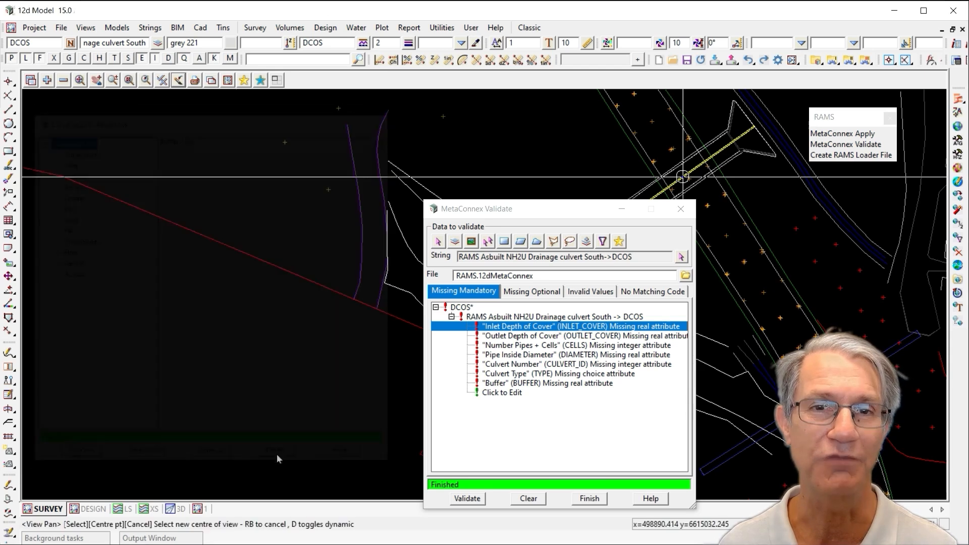
Revalidate the culvert string and review the No Matching Code, Missing Optional and Invalid Values results, expanding the invalid entry
{"action": "left_click", "coordinate": [471, 501]}
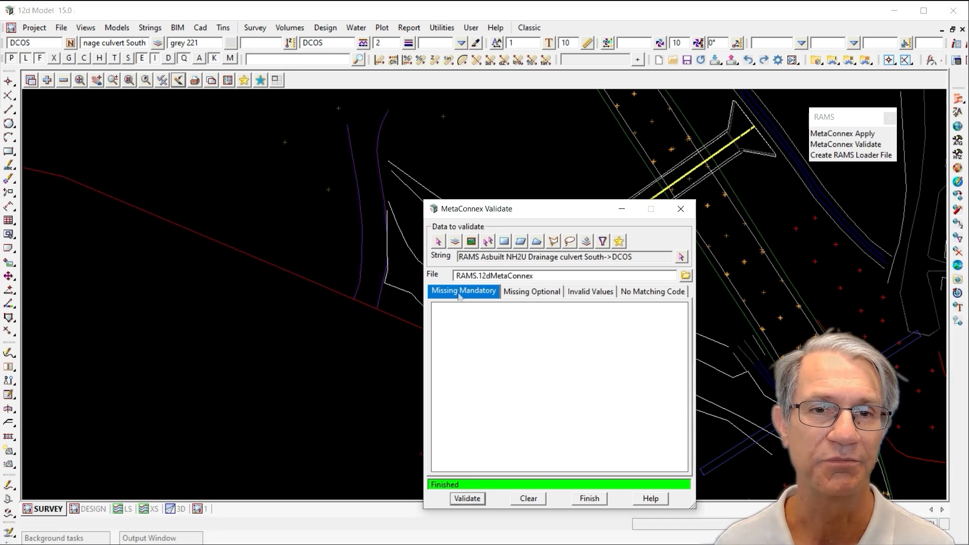
{"action": "left_click", "coordinate": [647, 294]}
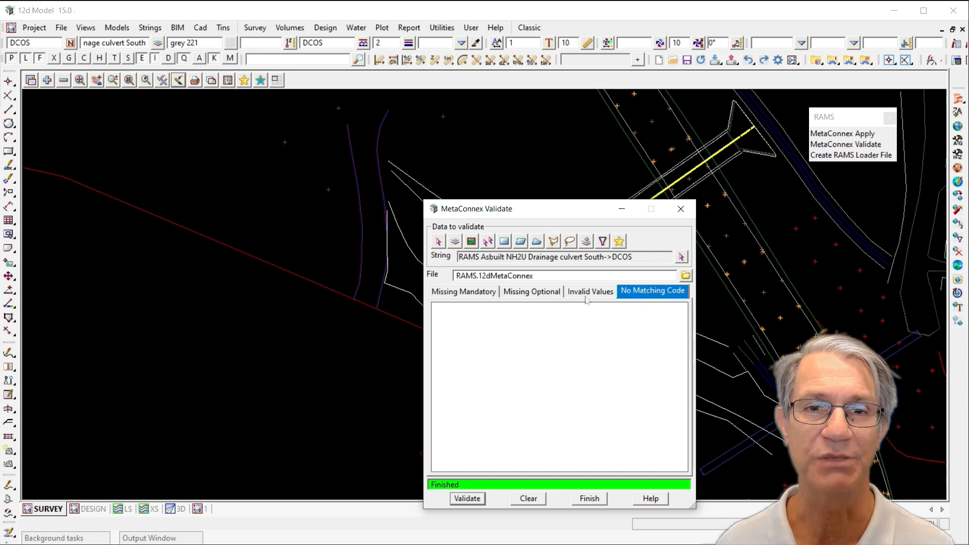
{"action": "left_click", "coordinate": [548, 294]}
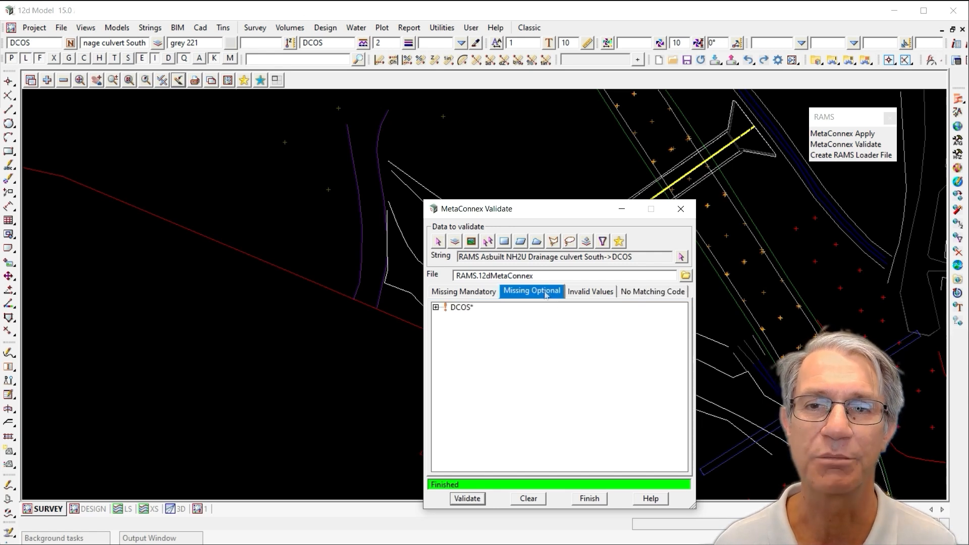
{"action": "left_click", "coordinate": [589, 294]}
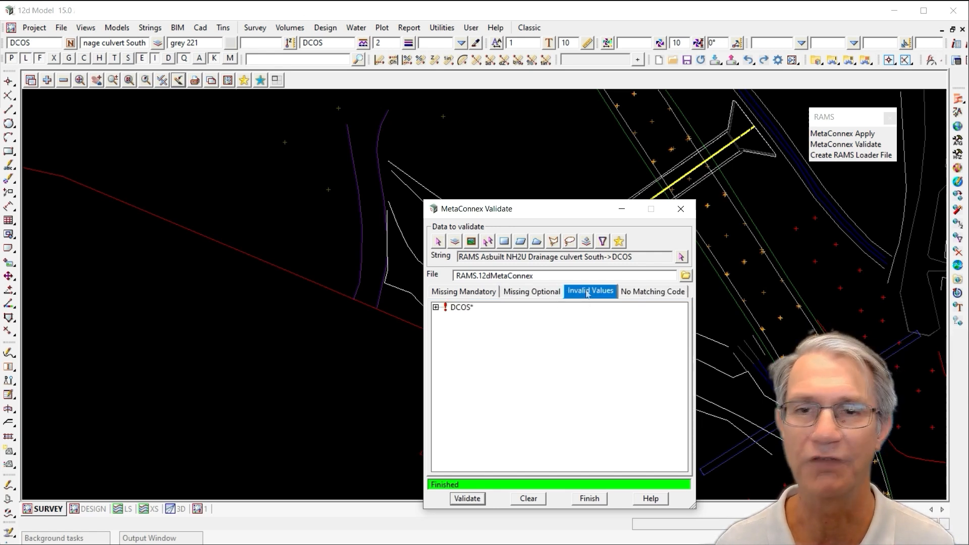
{"action": "left_click", "coordinate": [435, 307]}
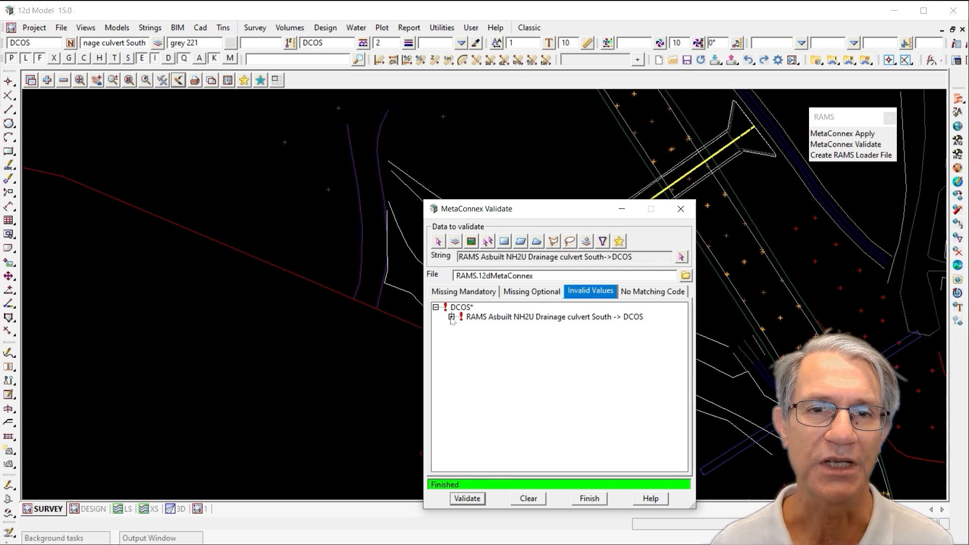
{"action": "left_click", "coordinate": [452, 317]}
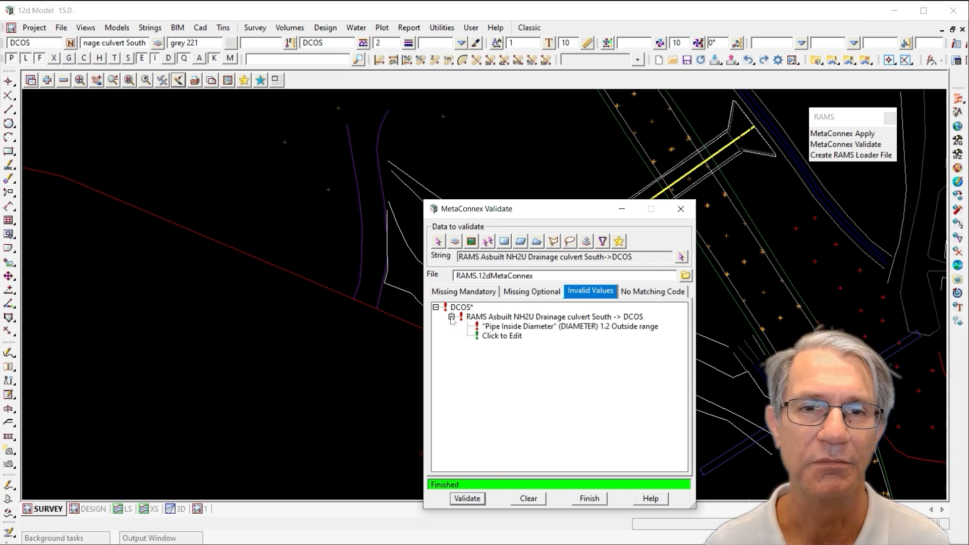
{"action": "left_click", "coordinate": [536, 327]}
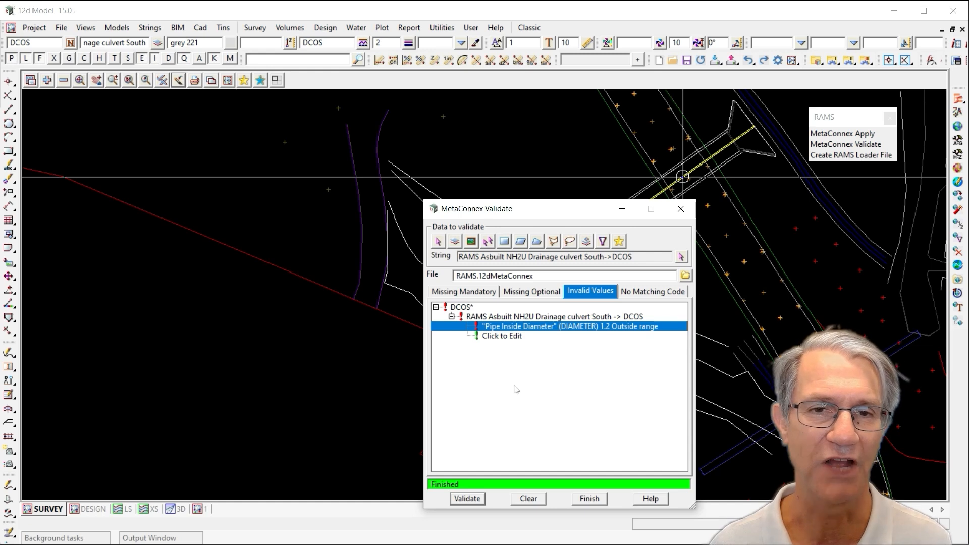
Open the attribute editor from the invalid value and set Pipe Inside Diameter to 1200, then process and close it
{"action": "left_click", "coordinate": [501, 336]}
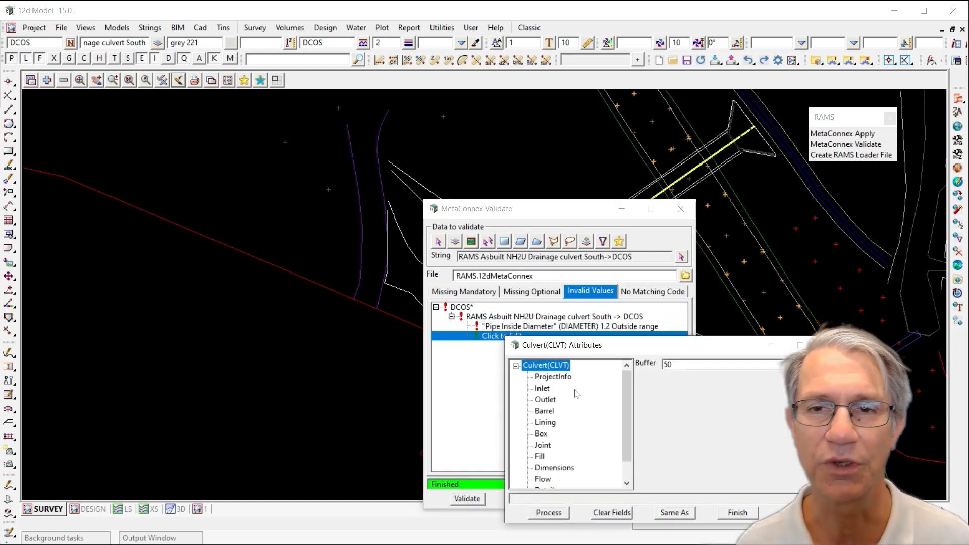
{"action": "left_click_drag", "start_coordinate": [585, 347], "coordinate": [133, 137]}
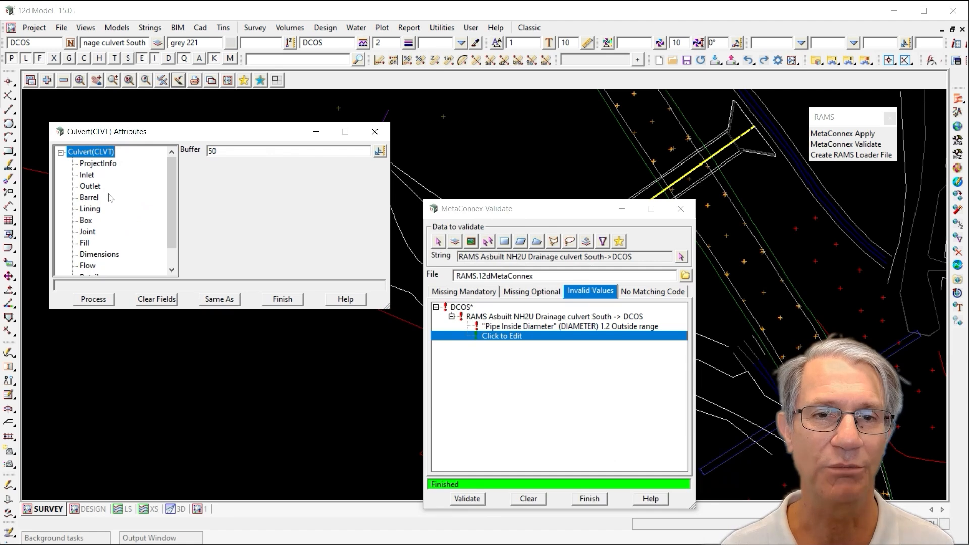
{"action": "left_click", "coordinate": [99, 254]}
{"action": "left_click_drag", "start_coordinate": [292, 191], "coordinate": [186, 193]}
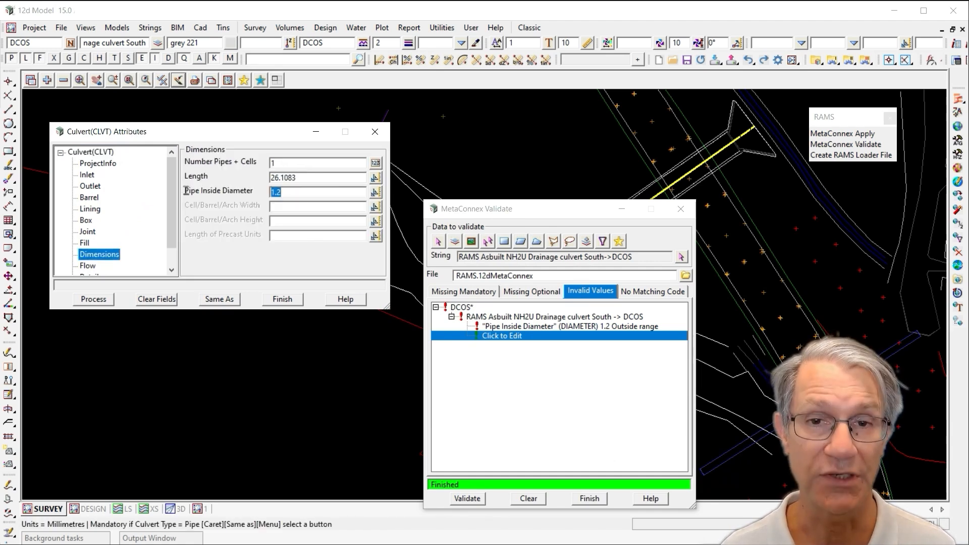
{"action": "type", "text": "1200"}
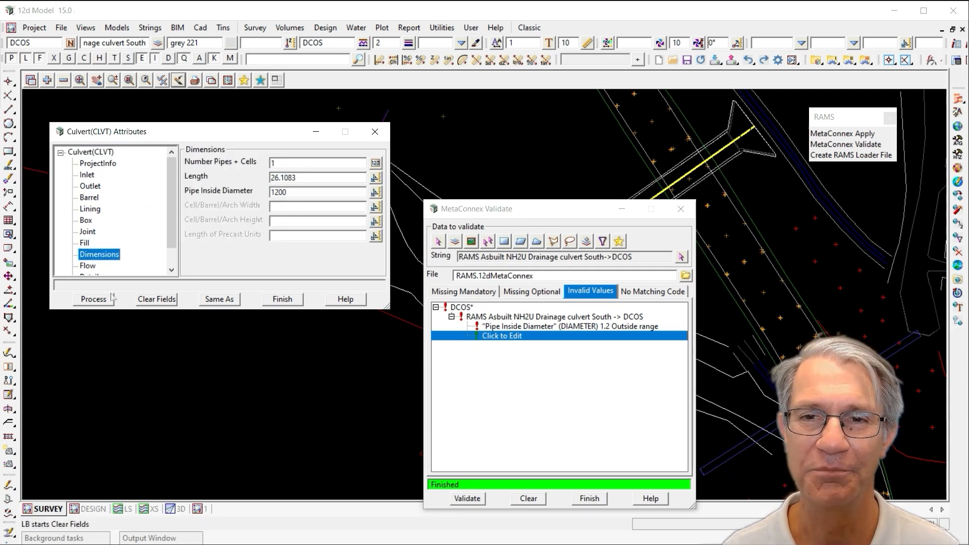
{"action": "left_click", "coordinate": [94, 299]}
{"action": "left_click", "coordinate": [278, 299]}
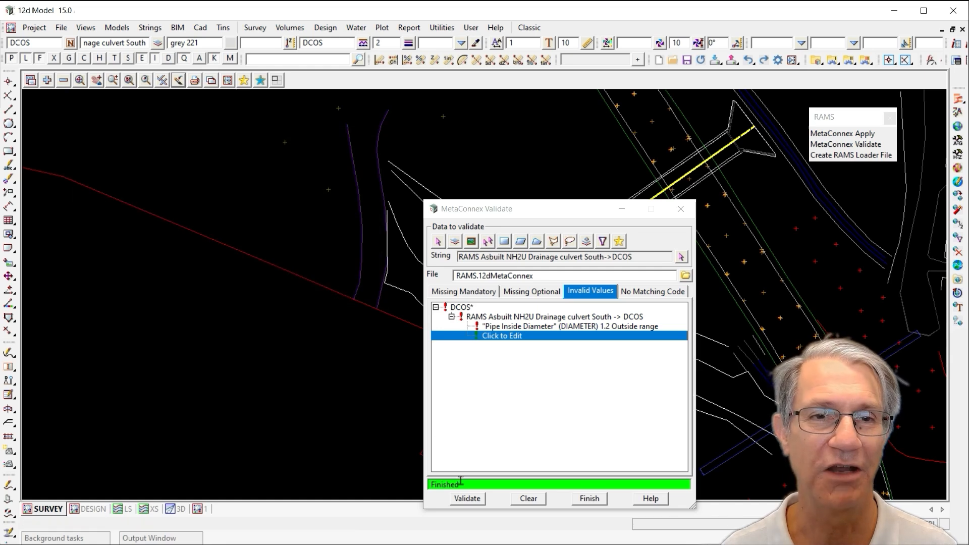
Revalidate the culvert string, check the Missing Mandatory results and close the validation panel
{"action": "left_click", "coordinate": [467, 498]}
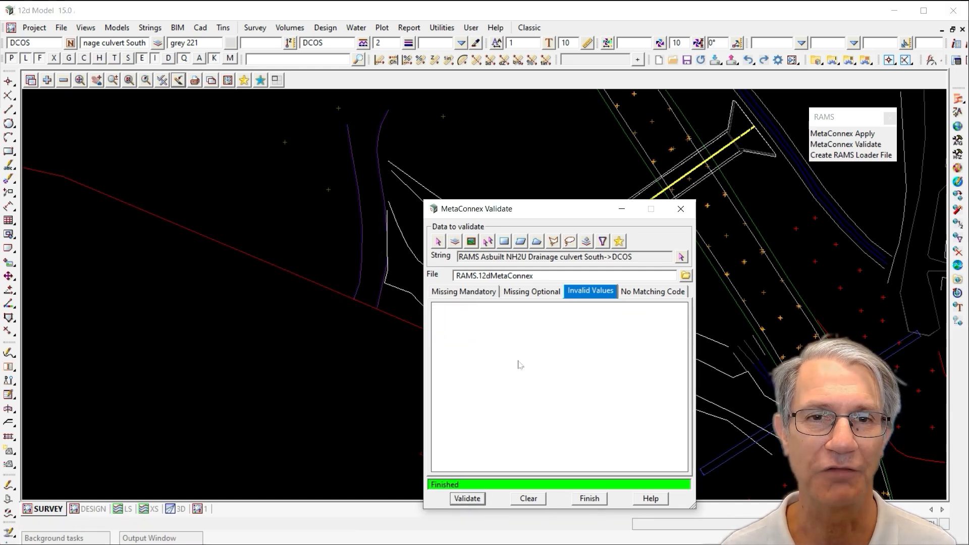
{"action": "left_click", "coordinate": [462, 295]}
{"action": "left_click", "coordinate": [589, 499]}
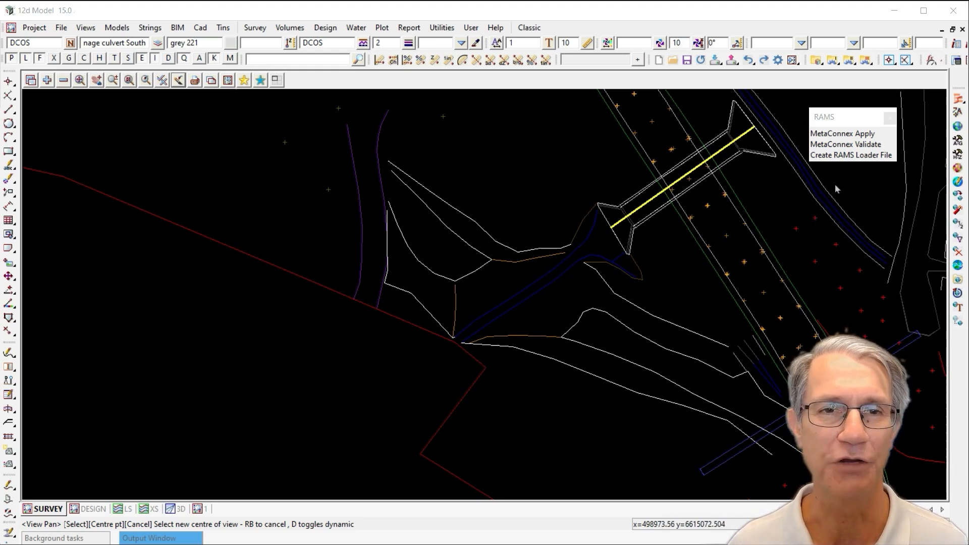
Create a RAMS loader file for the culvert string with Program/Project Name DEMO in the TfNSW RAMS output folder
{"action": "left_click", "coordinate": [836, 154]}
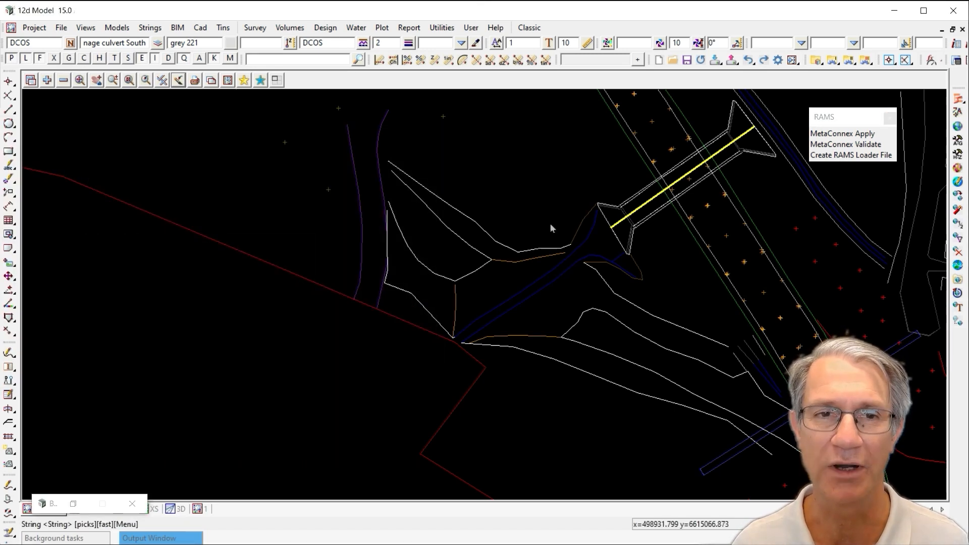
{"action": "left_click", "coordinate": [639, 209]}
{"action": "middle_click", "coordinate": [639, 209]}
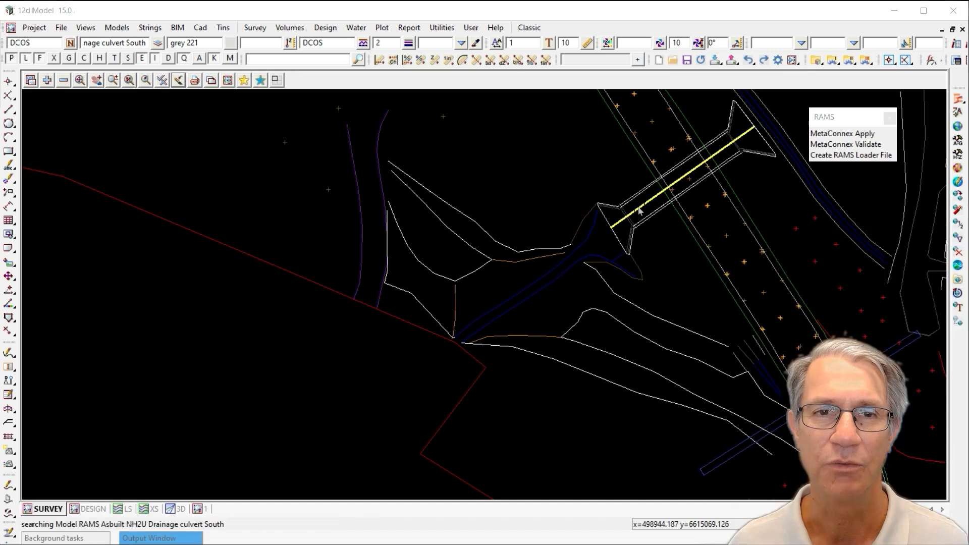
{"action": "left_click", "coordinate": [392, 323]}
{"action": "type", "text": "DEMO"}
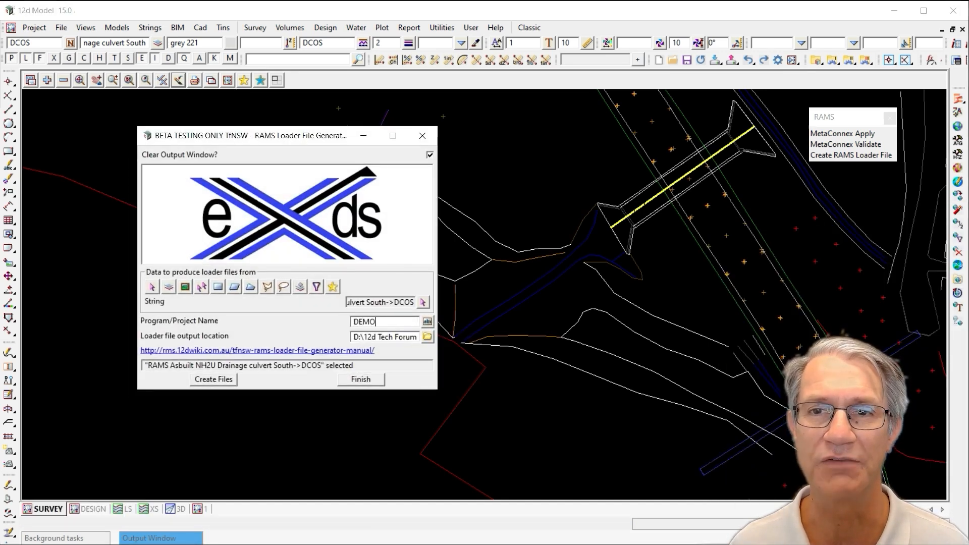
{"action": "left_click_drag", "start_coordinate": [355, 337], "coordinate": [483, 355]}
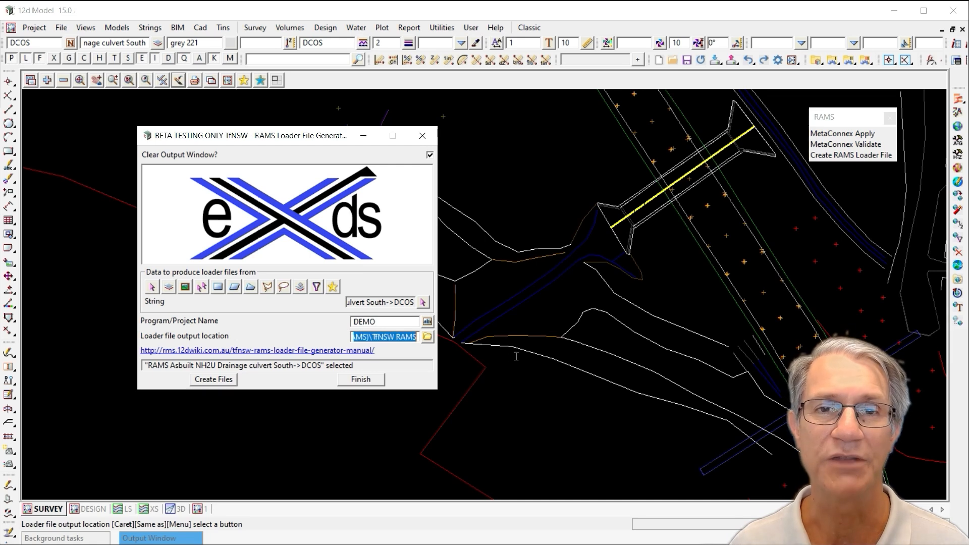
{"action": "left_click", "coordinate": [404, 335]}
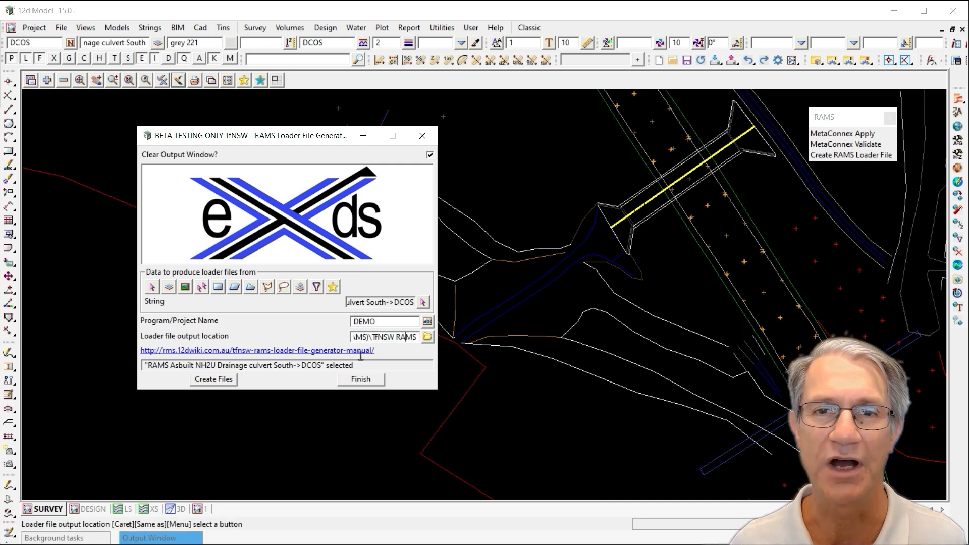
{"action": "left_click", "coordinate": [202, 381]}
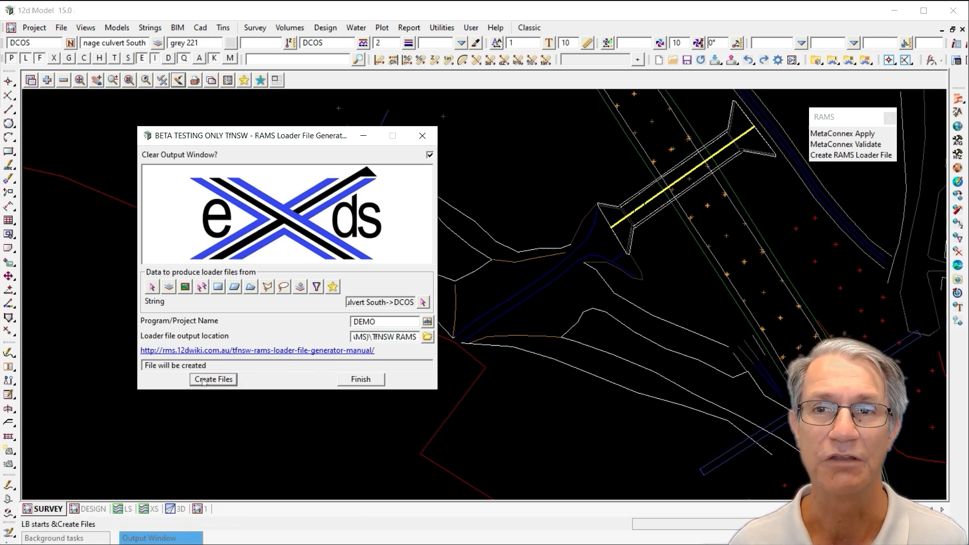
{"action": "left_click", "coordinate": [360, 380]}
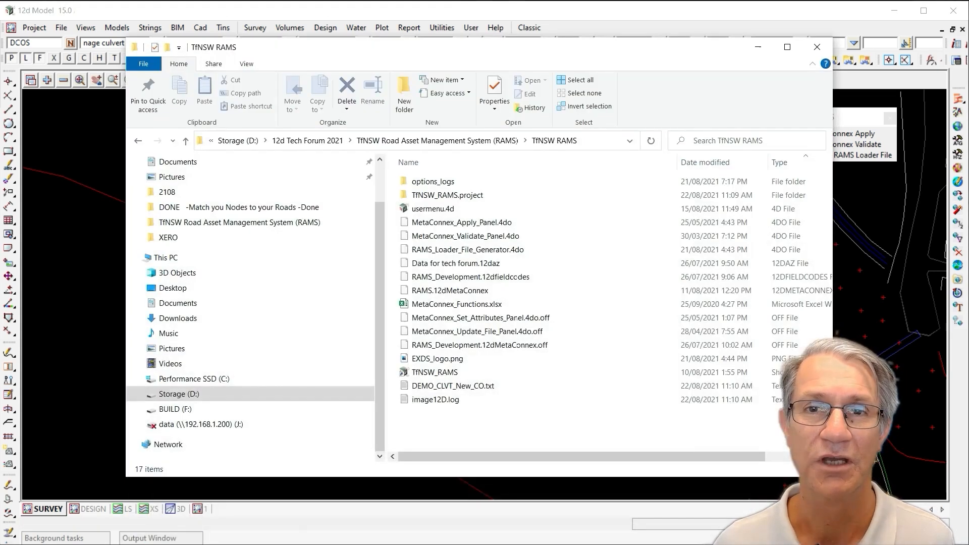
Open the generated DEMO_CLVT_New_CO.txt in Notepad++ to review it, then close it and the folder window
{"action": "left_click", "coordinate": [467, 388]}
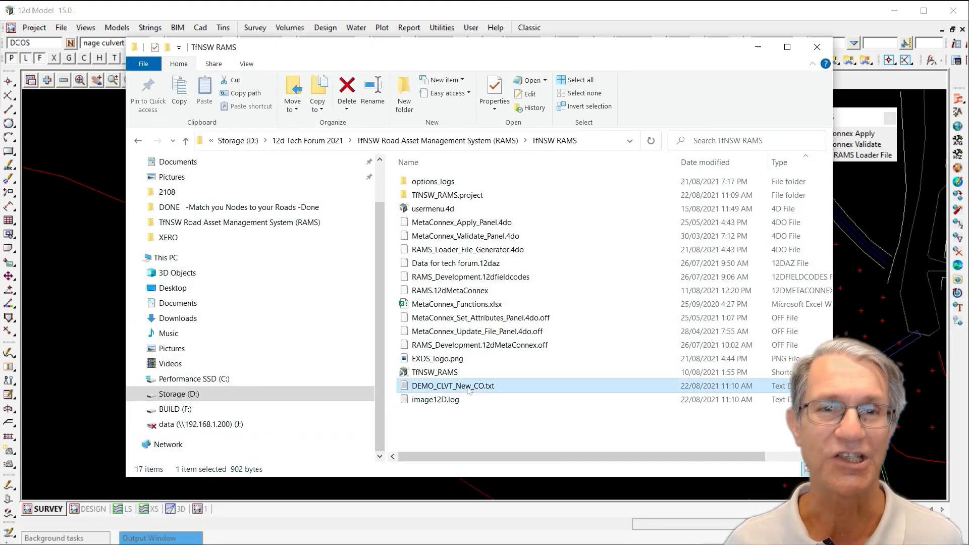
{"action": "right_click", "coordinate": [467, 390]}
{"action": "left_click", "coordinate": [530, 469]}
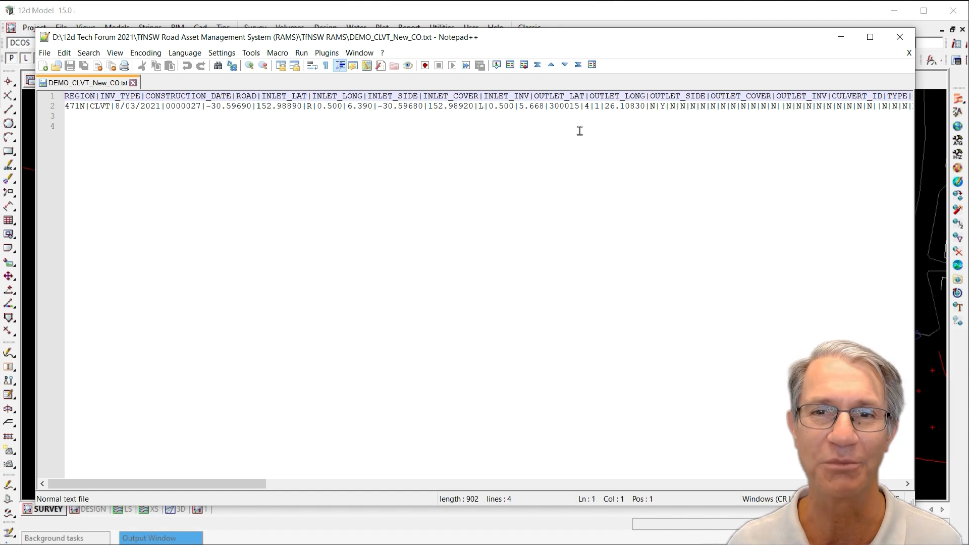
{"action": "left_click", "coordinate": [899, 37]}
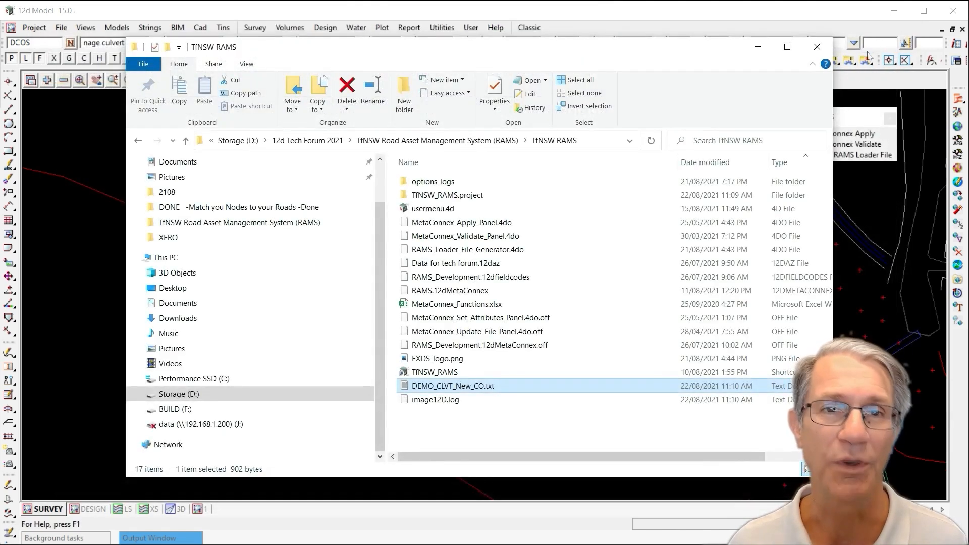
{"action": "left_click", "coordinate": [817, 47]}
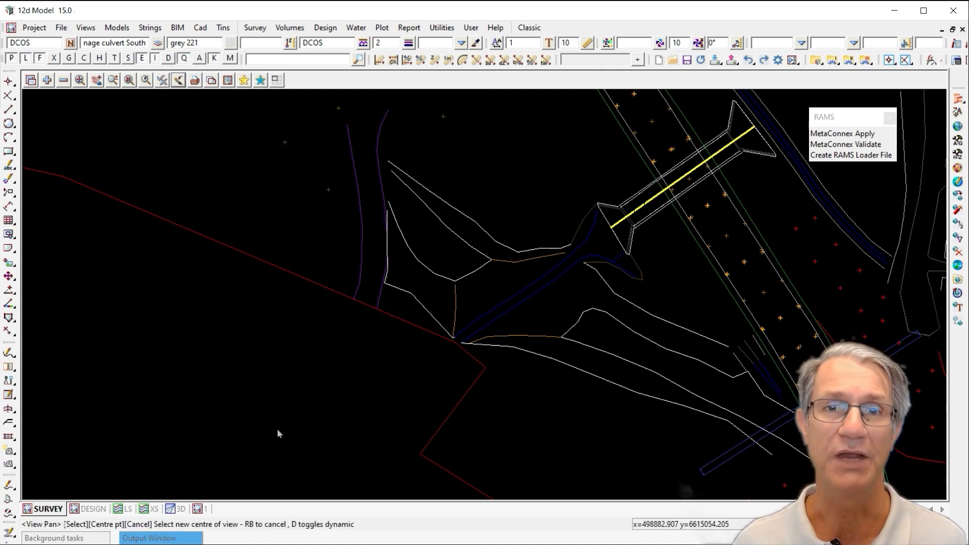
Open the 12d MetaConnex Editor and select the Culvert(CLVT) feature under RAMS Corridor Assets to inspect its settings
{"action": "left_click_drag", "start_coordinate": [315, 543], "coordinate": [239, 106]}
{"action": "left_click", "coordinate": [64, 169]}
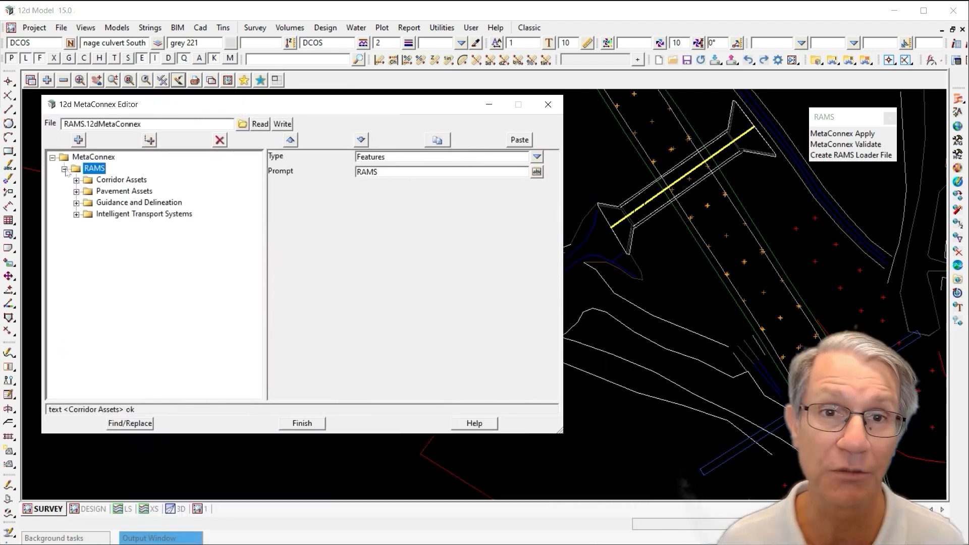
{"action": "left_click", "coordinate": [76, 180]}
{"action": "left_click", "coordinate": [123, 168]}
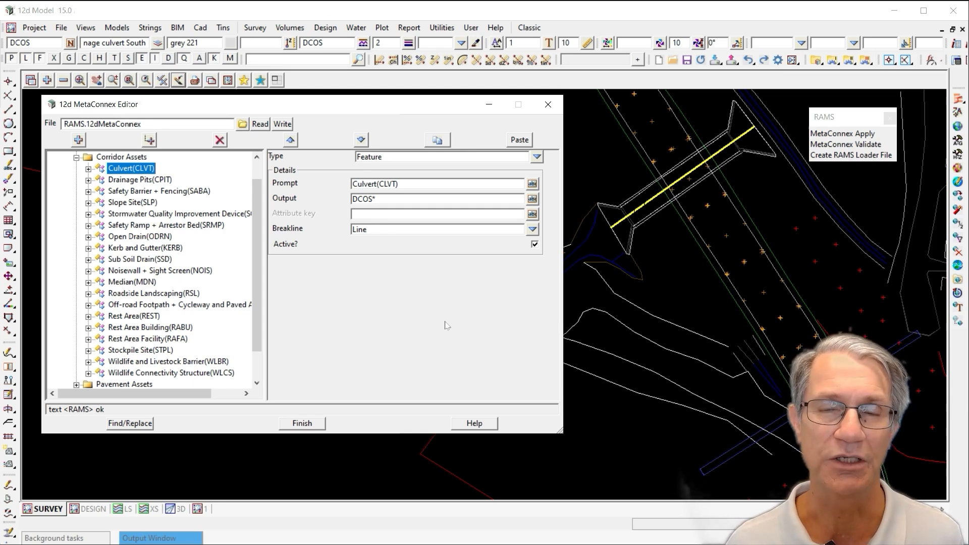
{"action": "mouse_move", "coordinate": [378, 197]}
{"action": "left_mouse_down"}
{"action": "mouse_move", "coordinate": [341, 196]}
{"action": "mouse_move", "coordinate": [384, 201]}
{"action": "left_mouse_up"}
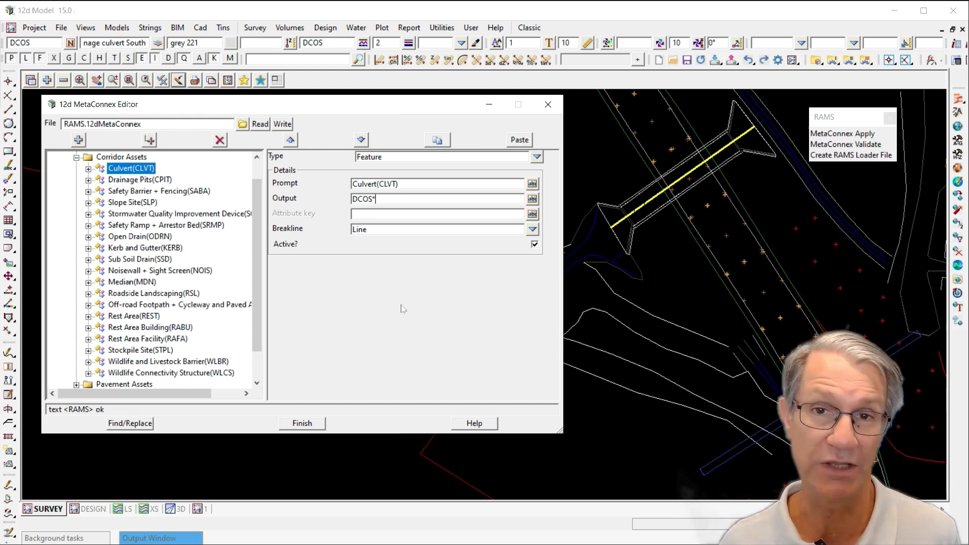
Inquire the culvert string in the plan view to inspect its attributes, then close the inquiry panel
{"action": "scroll", "coordinate": [640, 137], "scroll_direction": "up", "scroll_amount": 3}
{"action": "scroll", "coordinate": [640, 137], "scroll_direction": "up", "scroll_amount": 2}
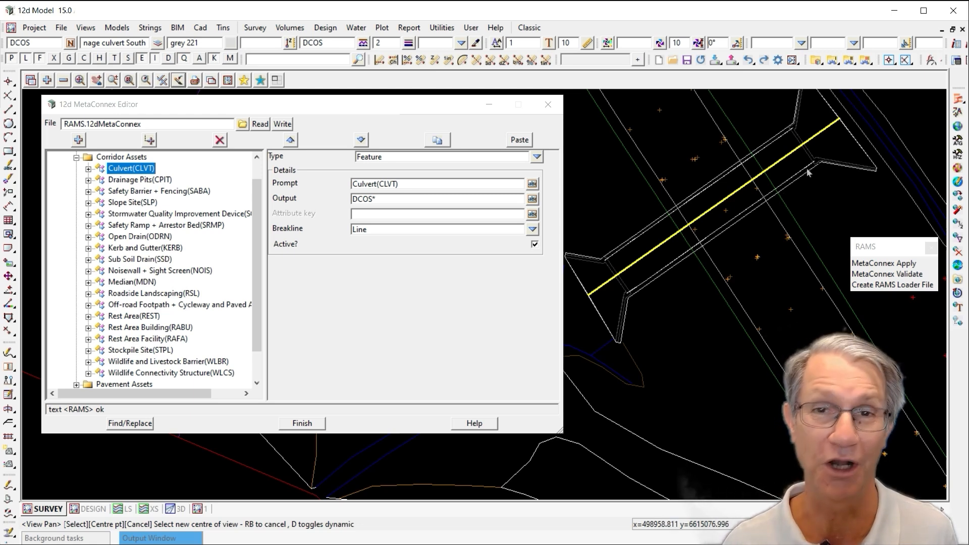
{"action": "key", "text": "F2"}
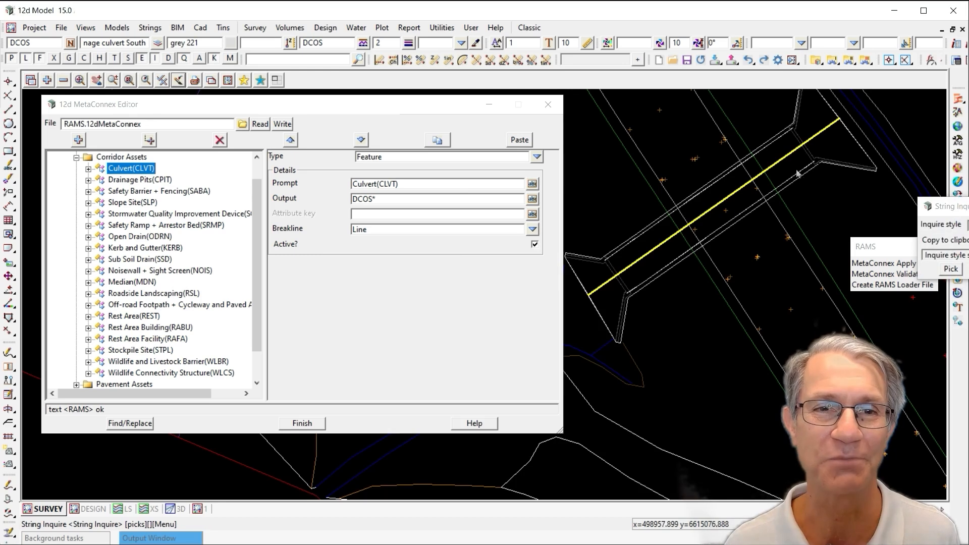
{"action": "left_click", "coordinate": [779, 146]}
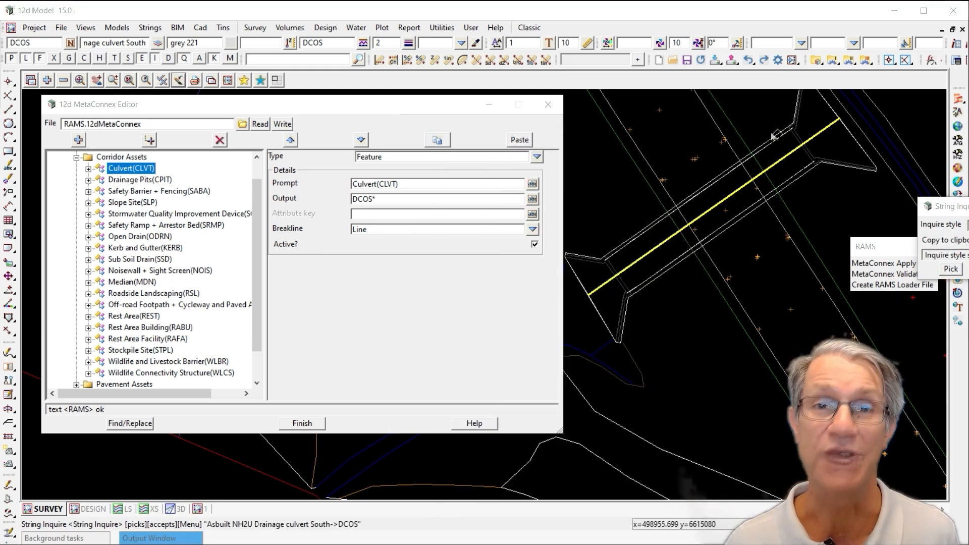
{"action": "left_click", "coordinate": [968, 269]}
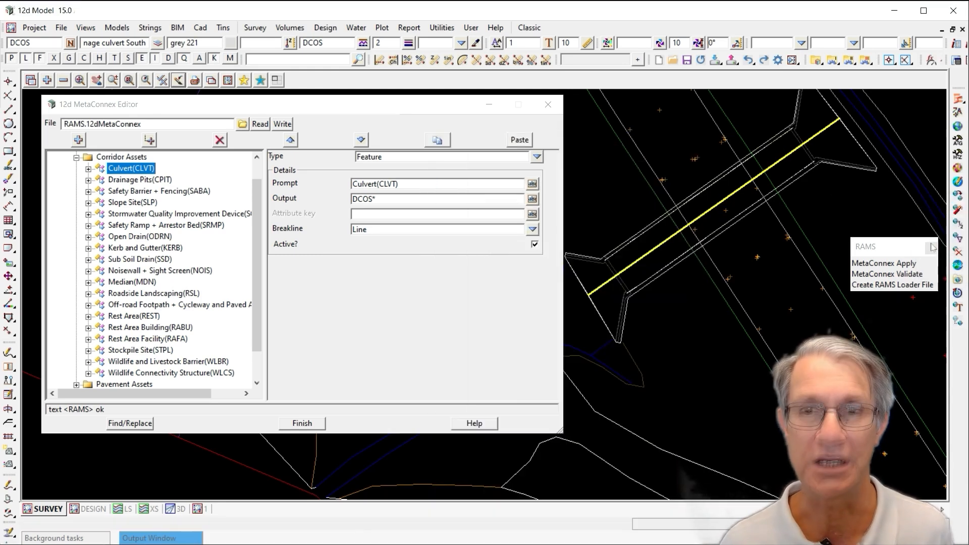
Set the Culvert(CLVT) feature's Attribute key to RAMS in the MetaConnex Editor
{"action": "left_click", "coordinate": [364, 214]}
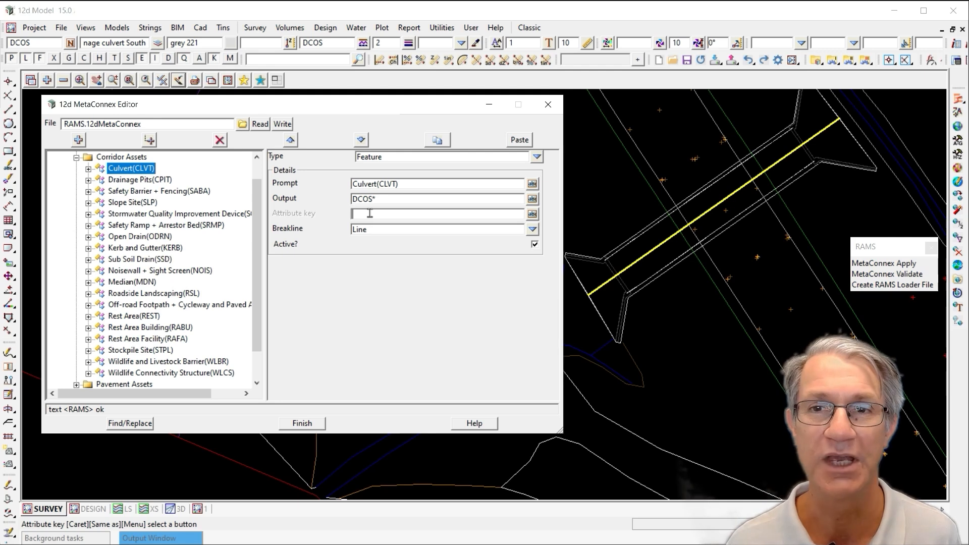
{"action": "type", "text": "RAMD"}
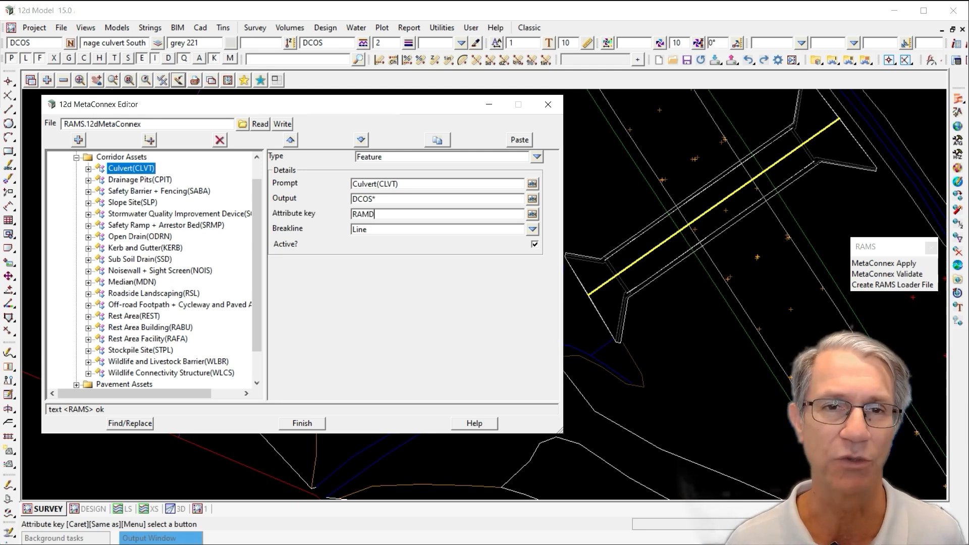
{"action": "key", "text": "BackSpace"}
{"action": "type", "text": "S"}
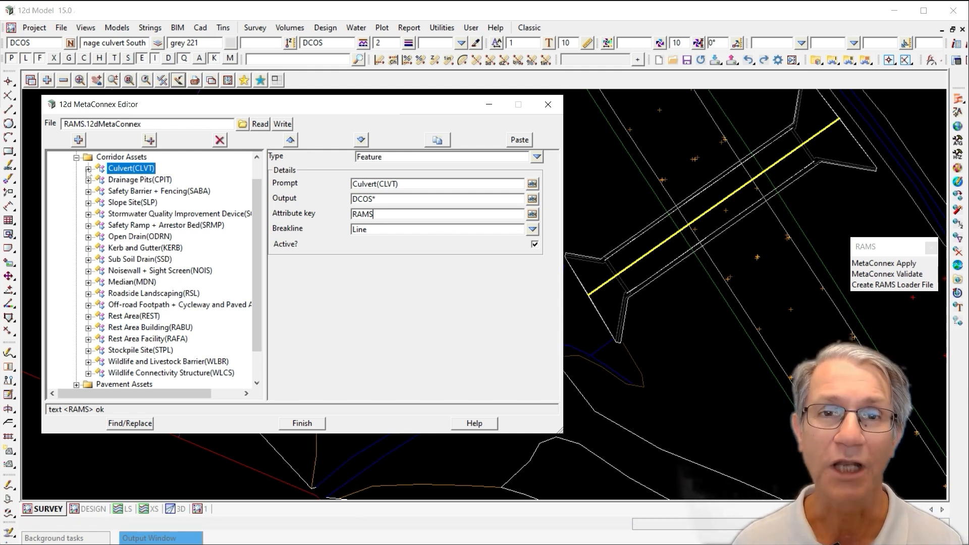
Expand the Culvert(CLVT) feature and its attribute groups, from ProjectInfo to Dimensions, to review the defined attributes
{"action": "left_click", "coordinate": [88, 169]}
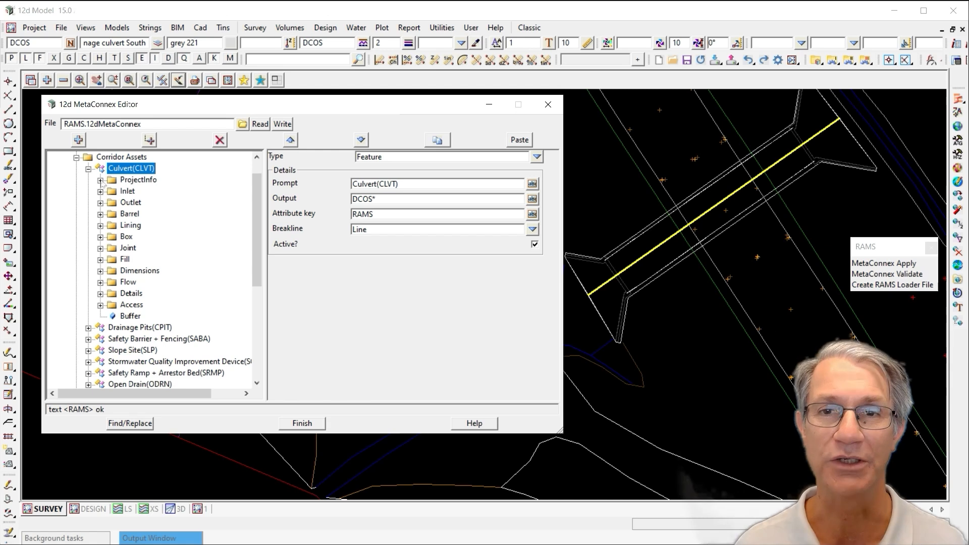
{"action": "left_click", "coordinate": [101, 180]}
{"action": "left_click", "coordinate": [100, 260]}
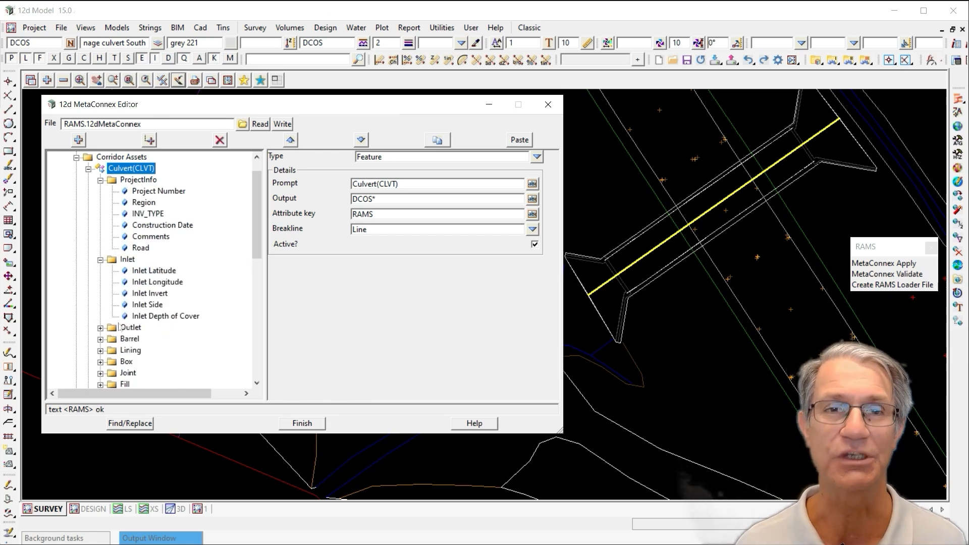
{"action": "left_click_drag", "start_coordinate": [262, 433], "coordinate": [249, 541]}
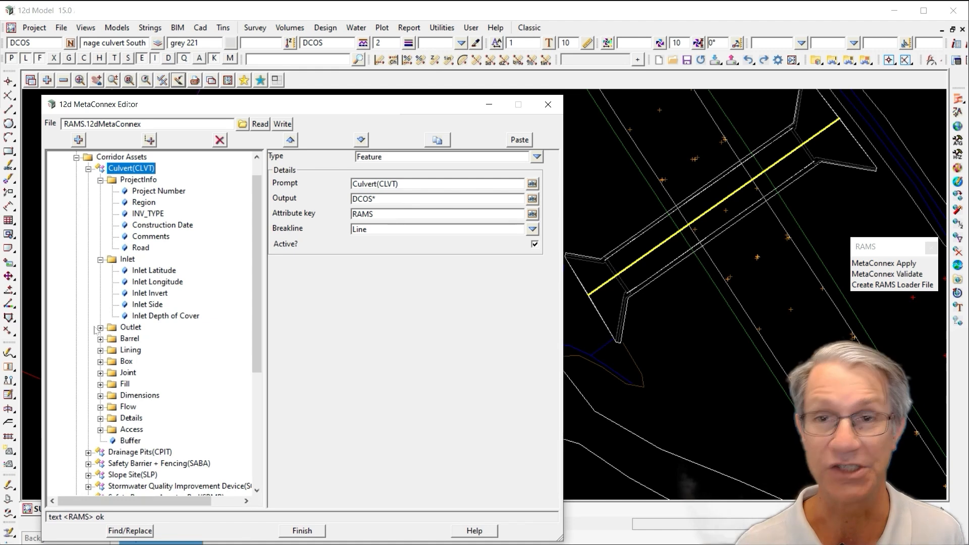
{"action": "left_click", "coordinate": [100, 327]}
{"action": "scroll", "coordinate": [99, 327], "scroll_direction": "down", "scroll_amount": 2}
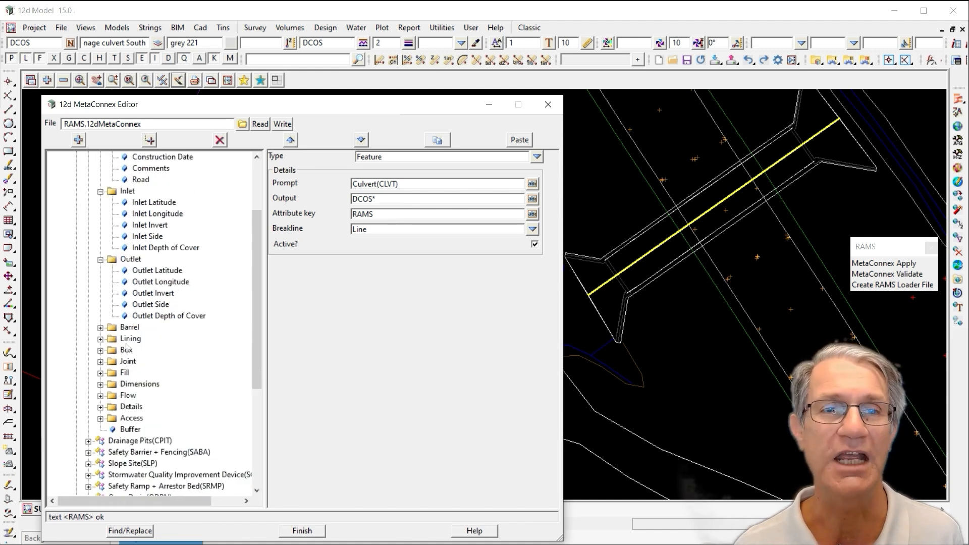
{"action": "left_click", "coordinate": [100, 327]}
{"action": "scroll", "coordinate": [101, 327], "scroll_direction": "down", "scroll_amount": 3}
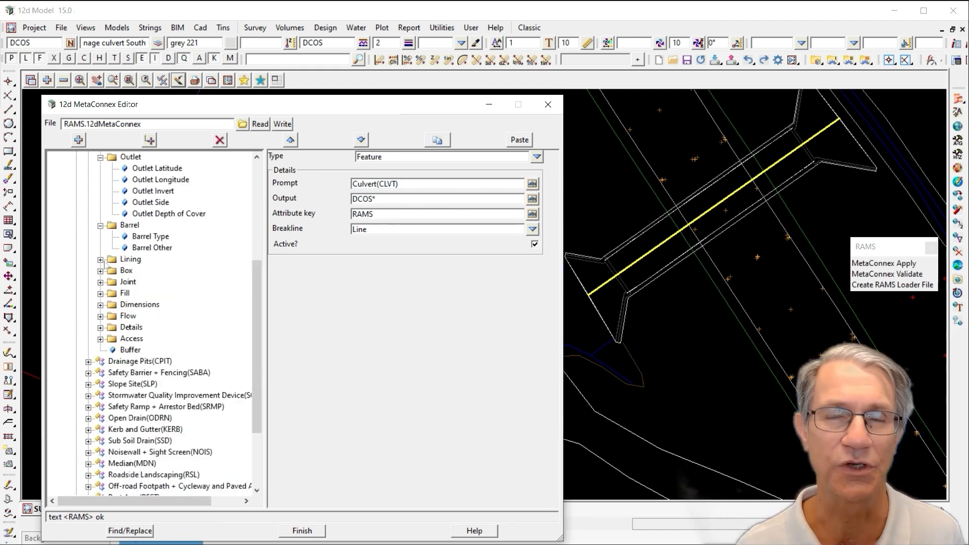
{"action": "left_click", "coordinate": [101, 259]}
{"action": "left_click", "coordinate": [100, 305]}
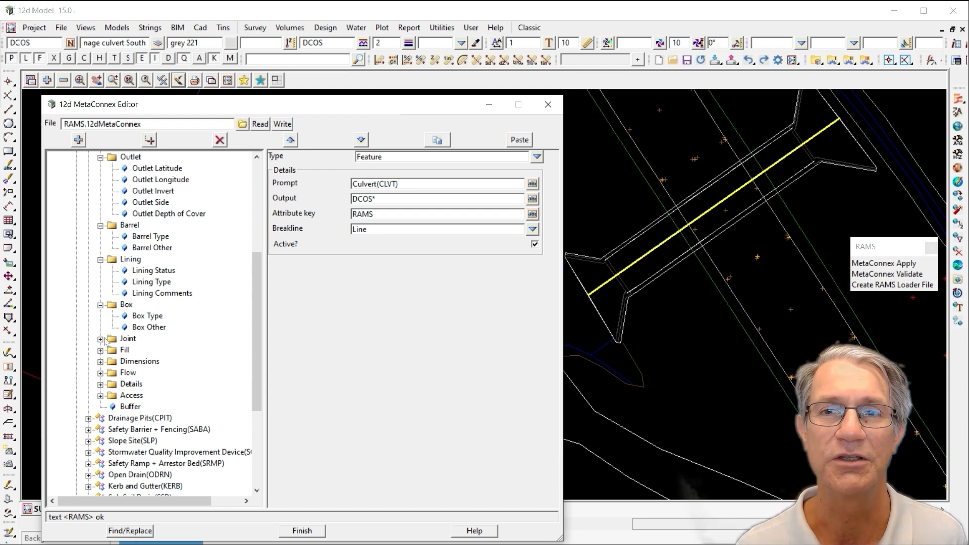
{"action": "left_click", "coordinate": [100, 339]}
{"action": "left_click", "coordinate": [100, 373]}
{"action": "left_click", "coordinate": [101, 407]}
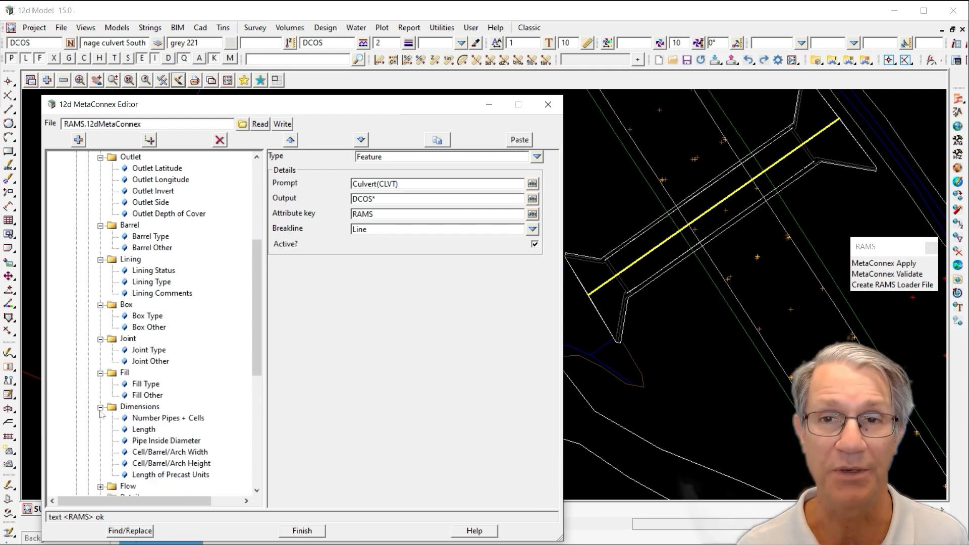
{"action": "left_click_drag", "start_coordinate": [258, 304], "coordinate": [278, 180]}
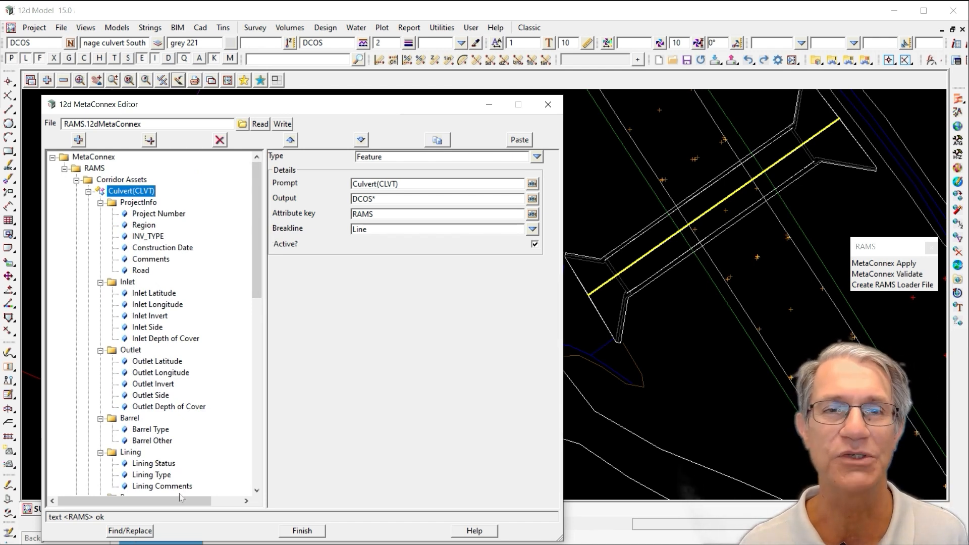
Collapse the Culvert(CLVT), Corridor Assets and RAMS branches of the MetaConnex tree
{"action": "left_click", "coordinate": [89, 191]}
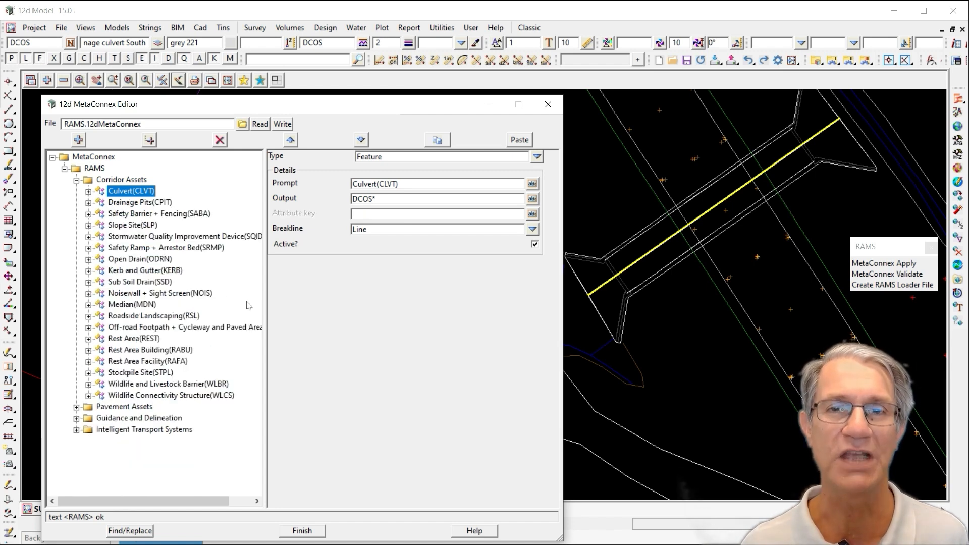
{"action": "left_click", "coordinate": [76, 180]}
{"action": "left_click", "coordinate": [64, 169]}
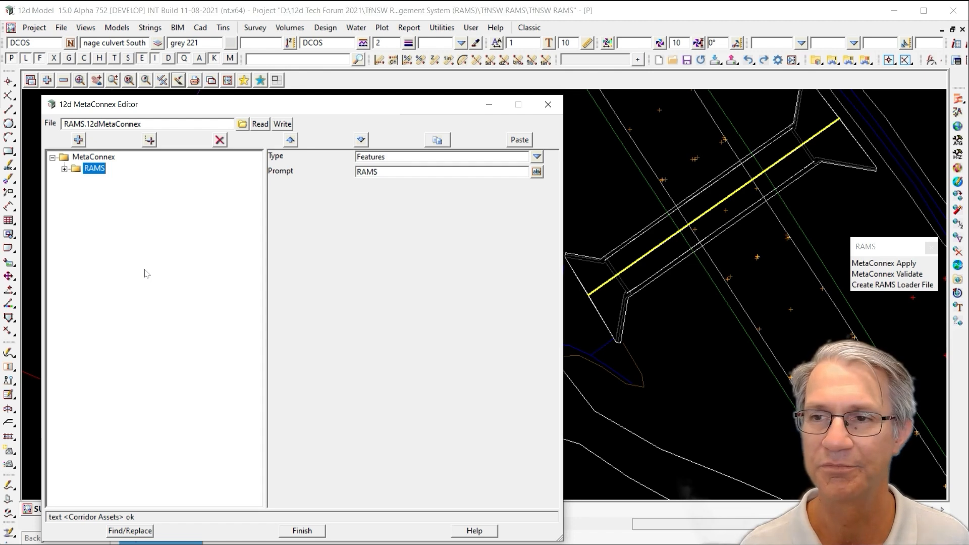